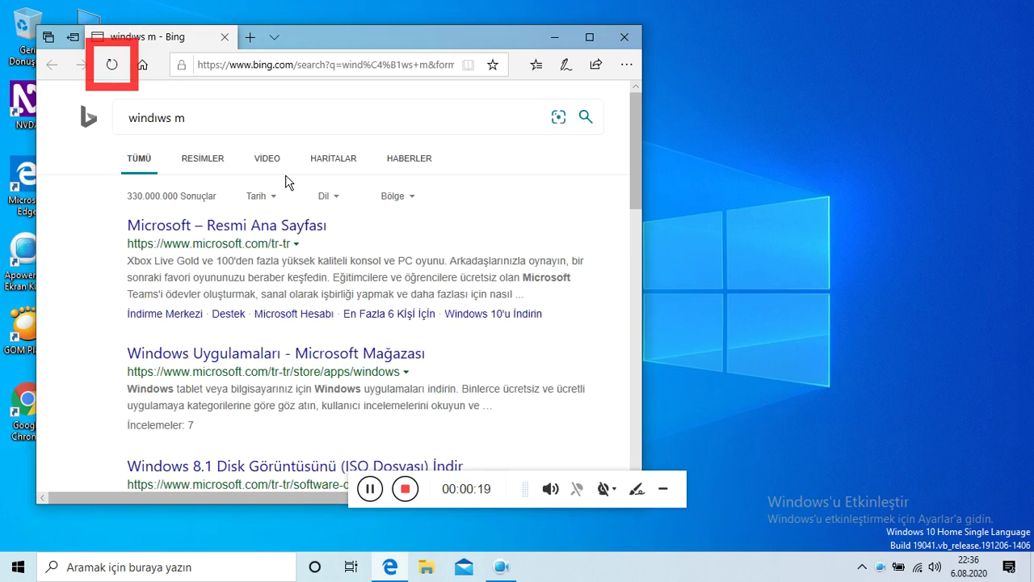
Close the Edge browser window showing the Bing results for "windıws m".
key("F5")
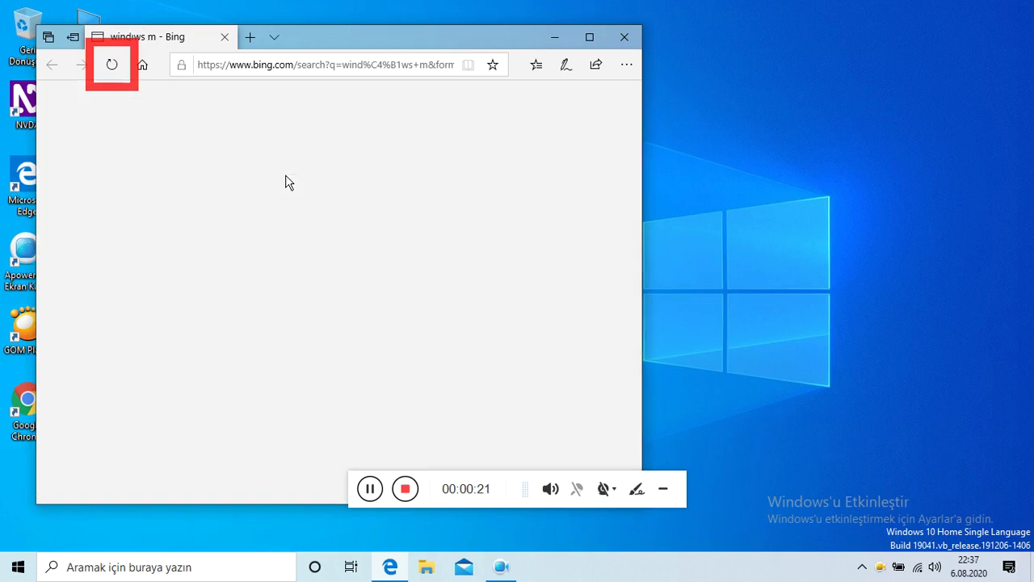
key("alt+F4")
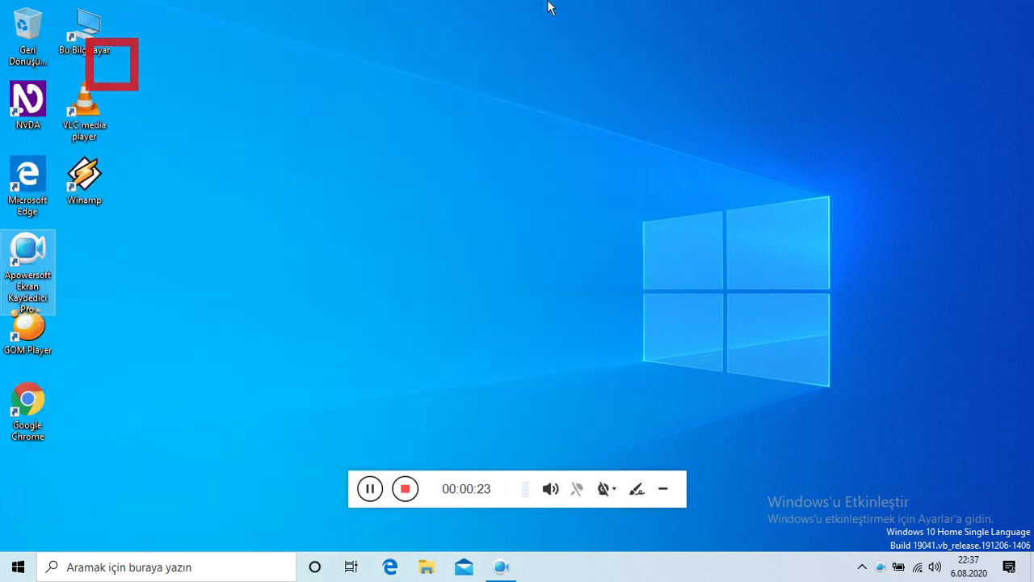
key("a")
key("super")
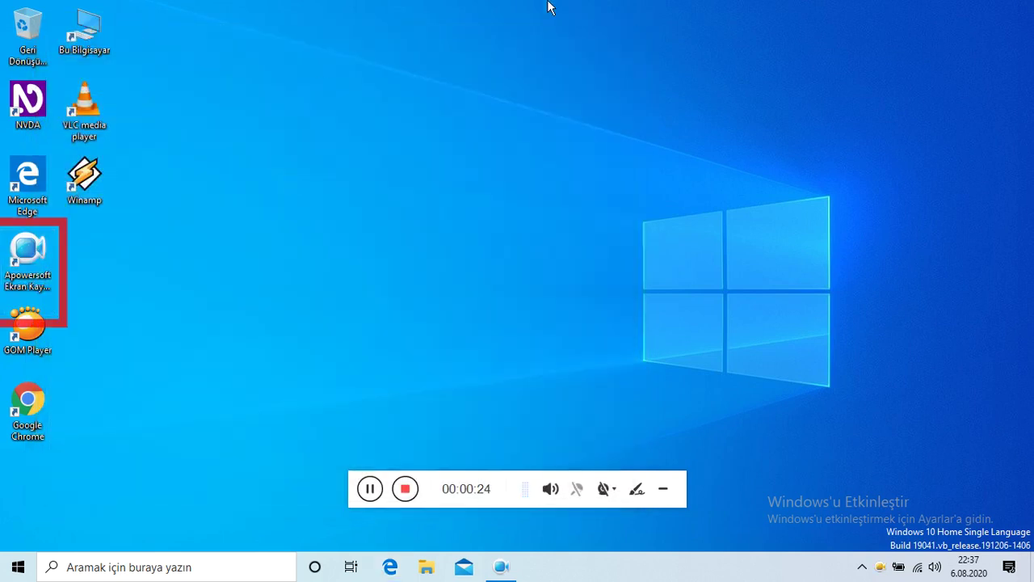
type("win")
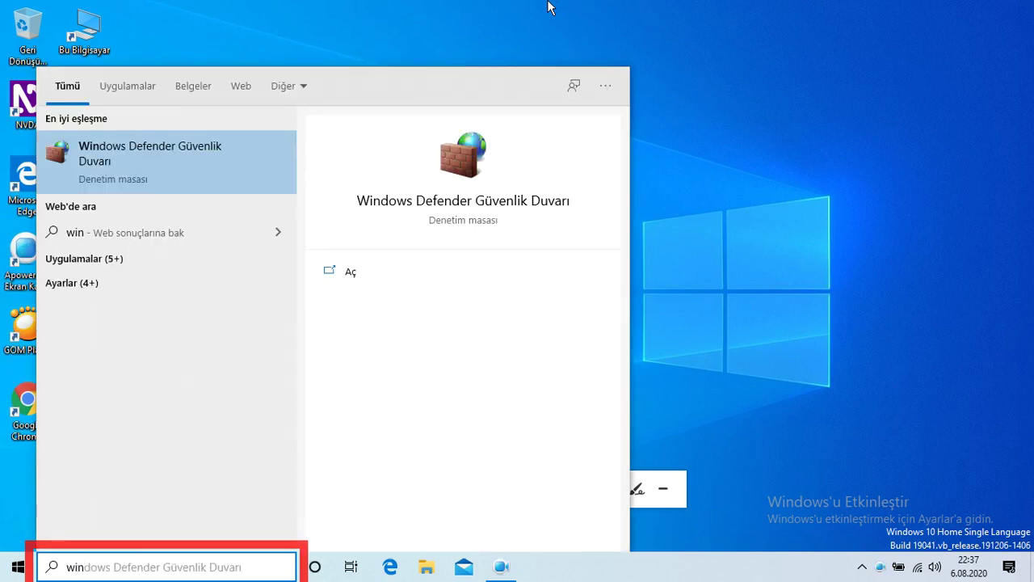
key("Escape")
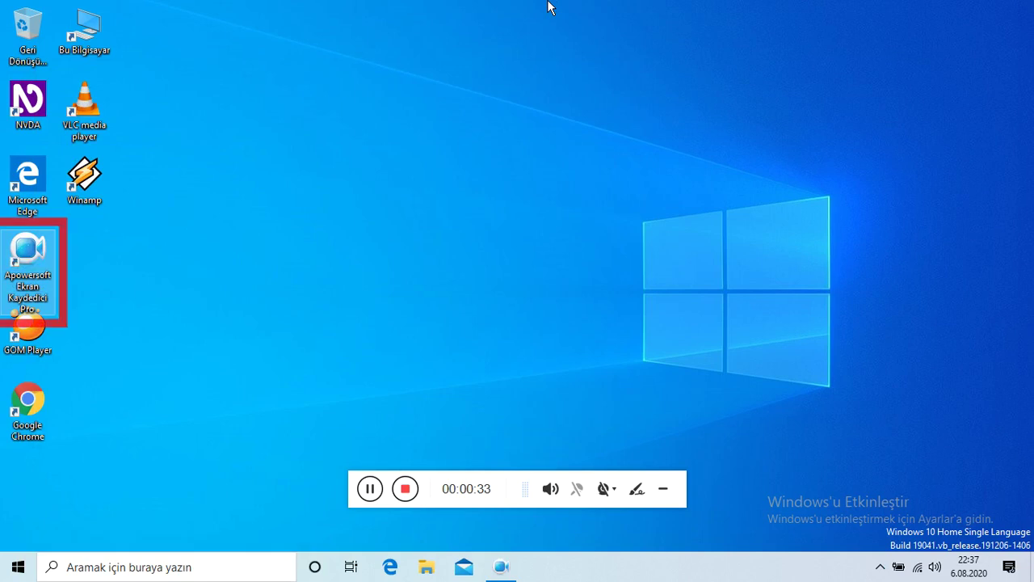
Search Windows for "windows m" and open Windows Media Player.
key("super")
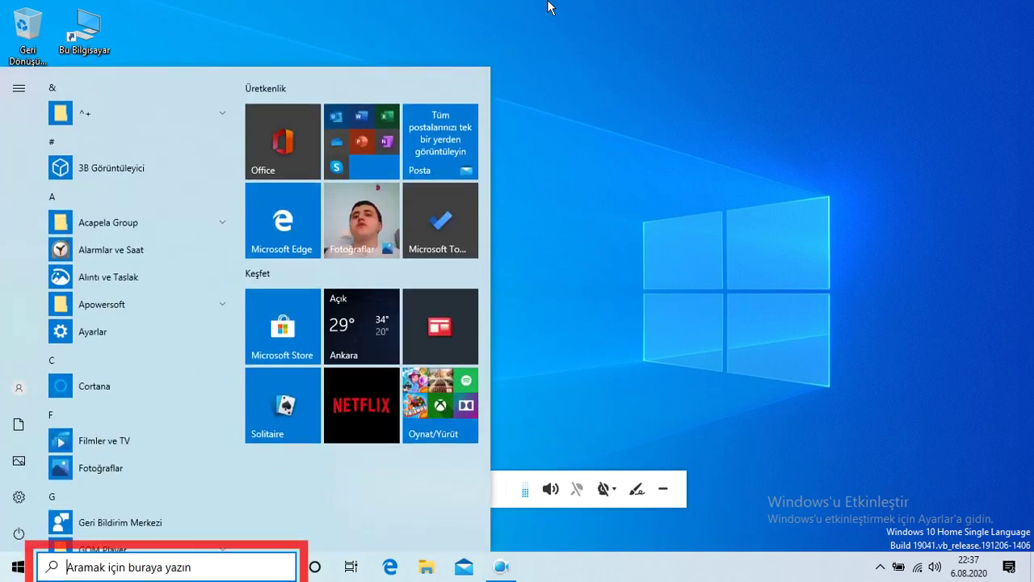
type("win")
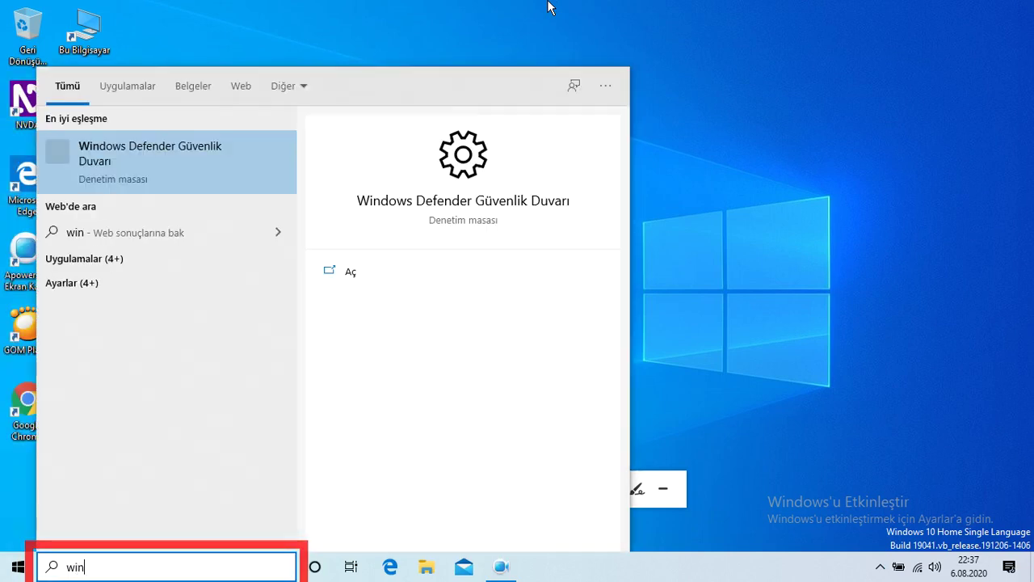
type("dk")
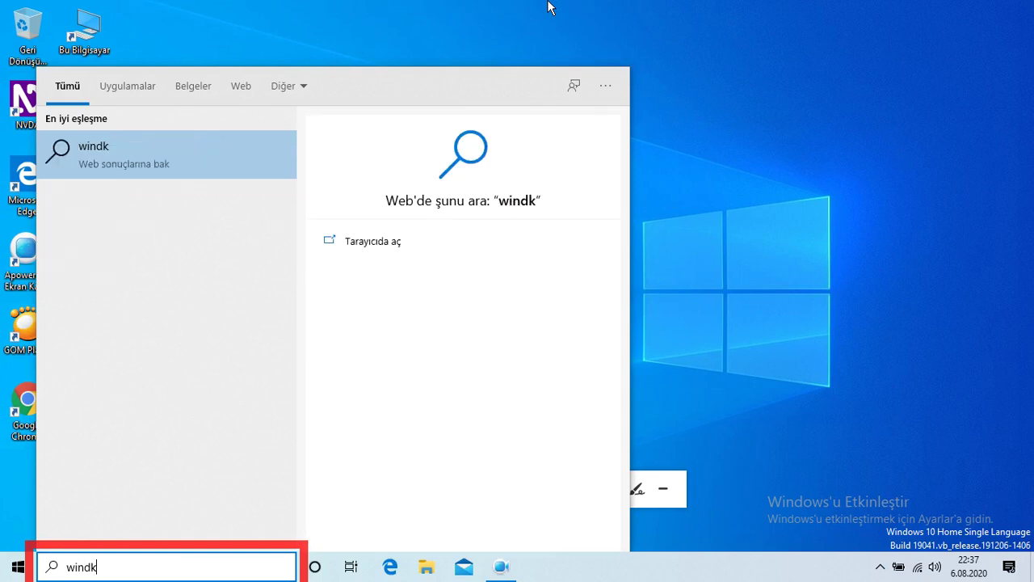
key("BackSpace")
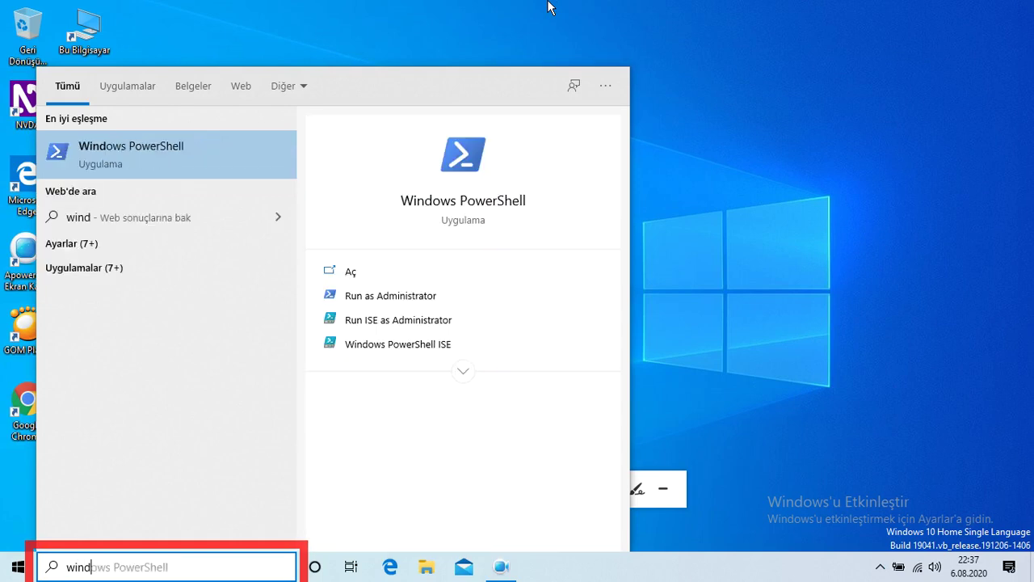
type("o")
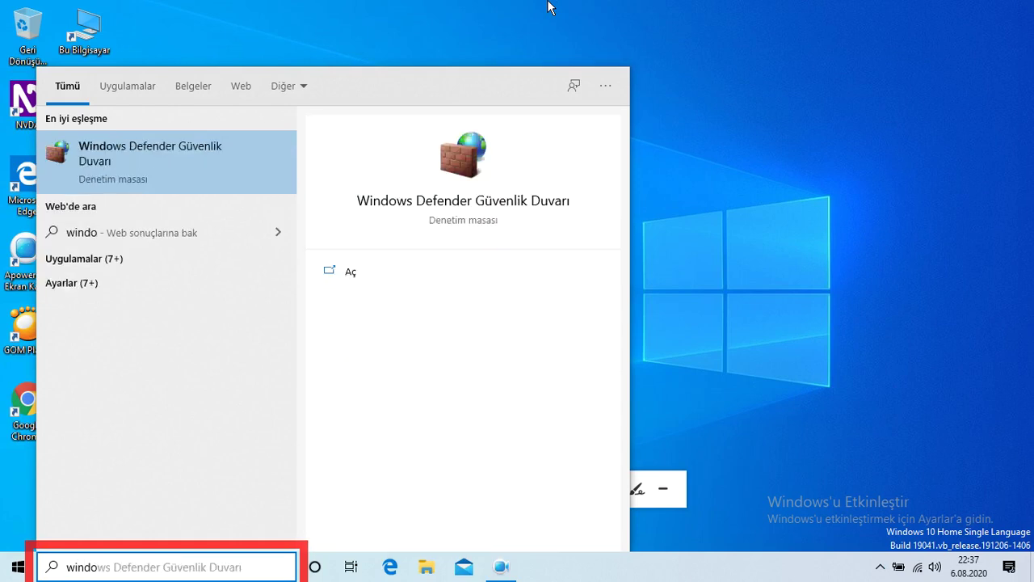
type("ws")
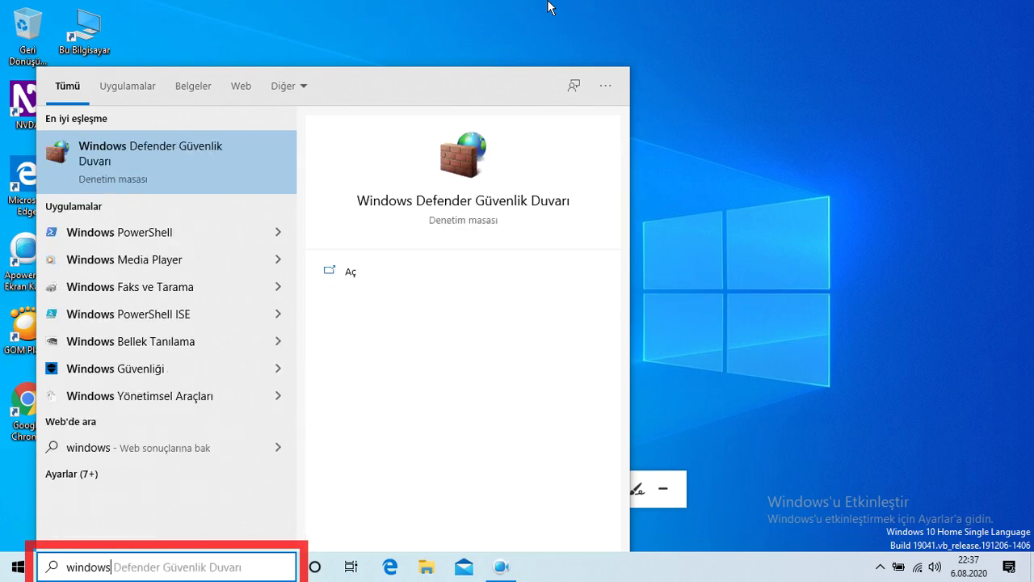
type(" m")
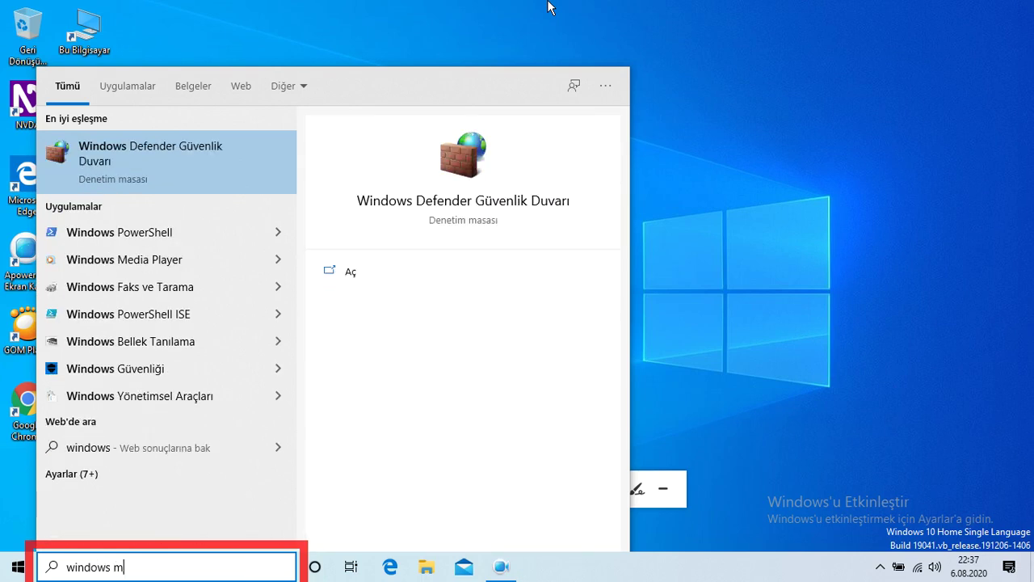
key("Return")
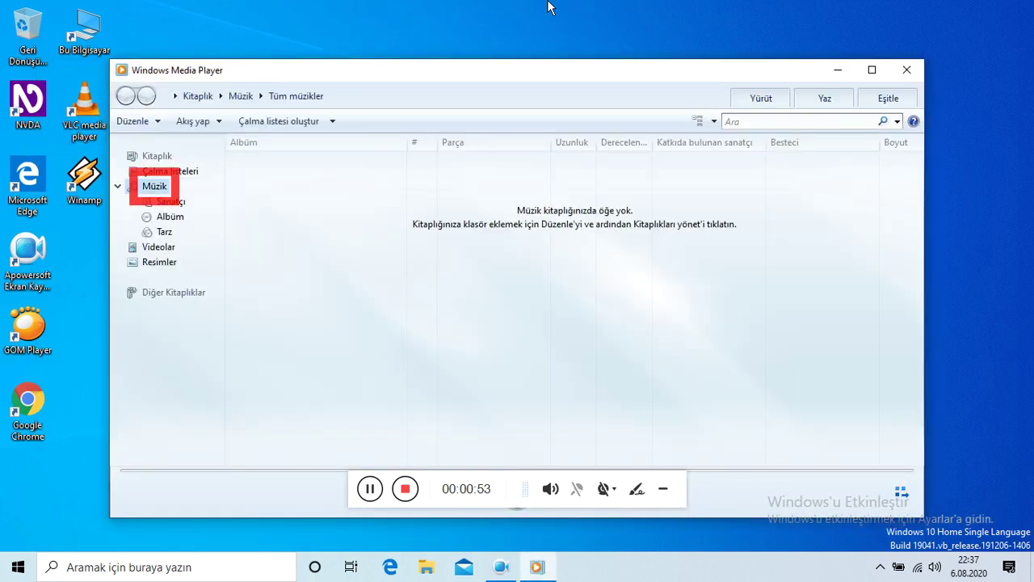
Look through the library categories, including Çalma listeleri, Müzik with its Sanatçı, Albüm and Tarz entries, and Videolar.
key("Down")
key("Down")
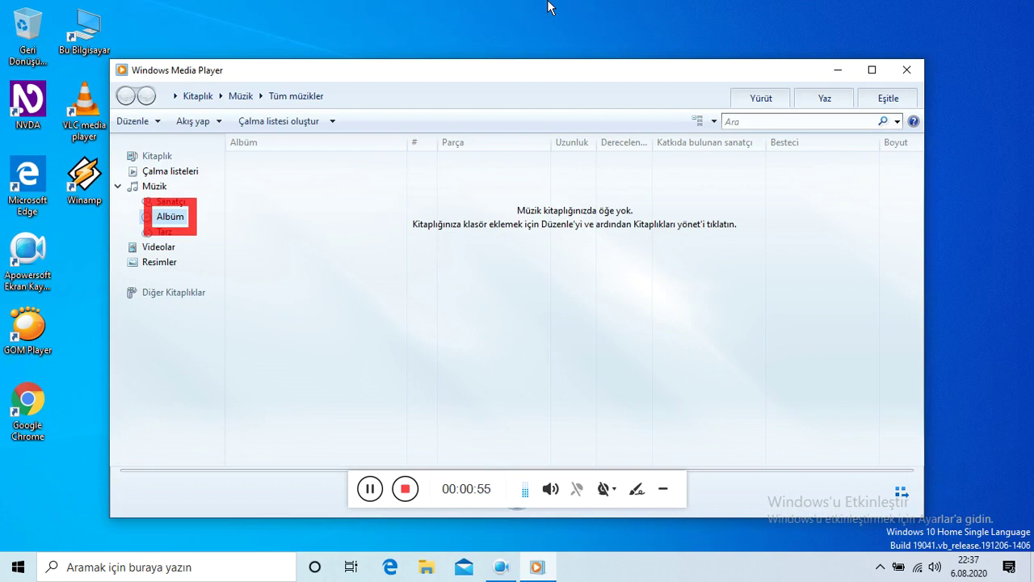
key("Up")
key("Up")
key("Up")
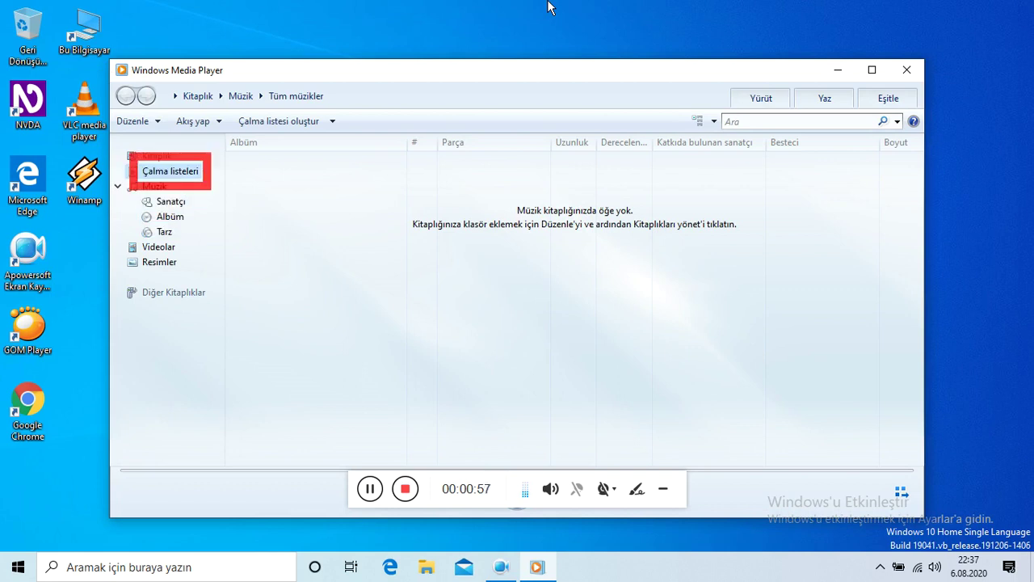
key("Down")
key("Down")
key("Up")
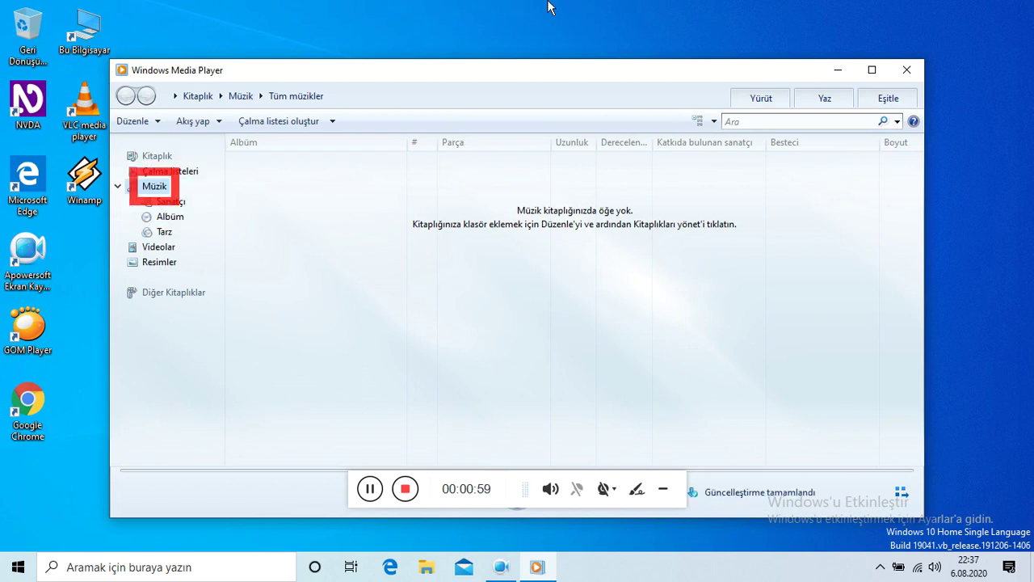
key("Down")
key("Down")
key("Down")
key("Down")
key("Down")
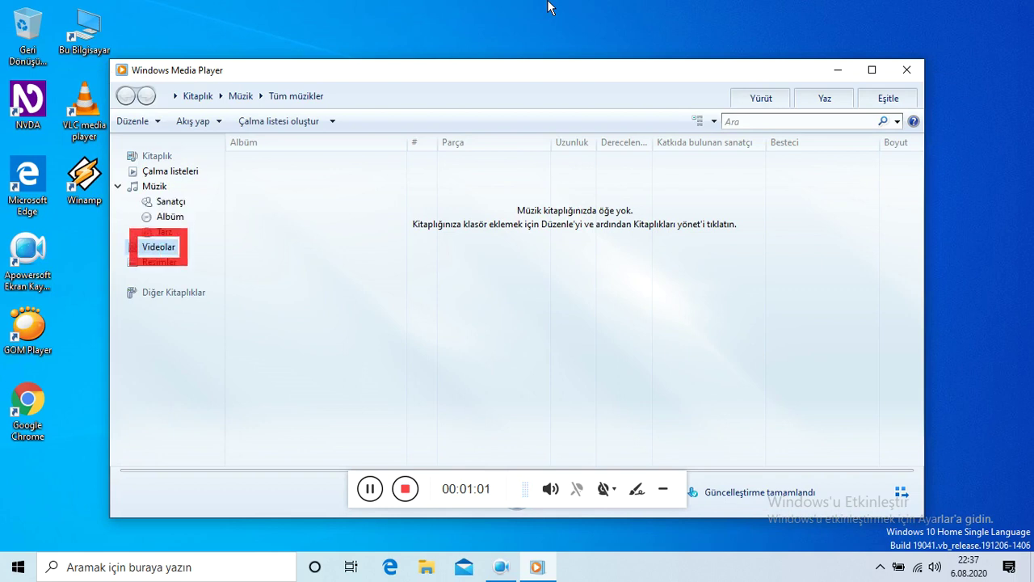
key("Up")
key("Up")
key("Up")
key("Up")
key("Up")
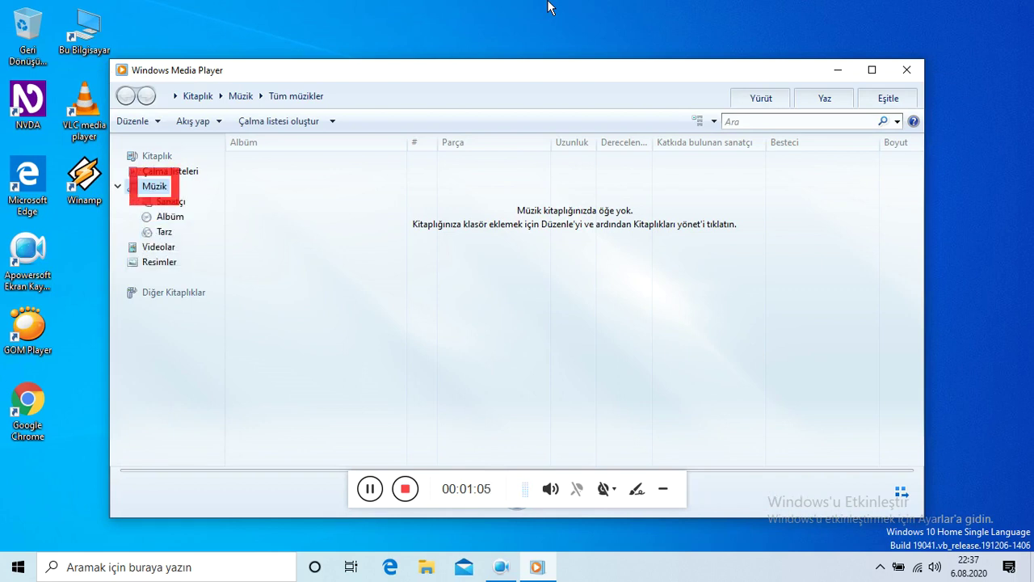
key("Up")
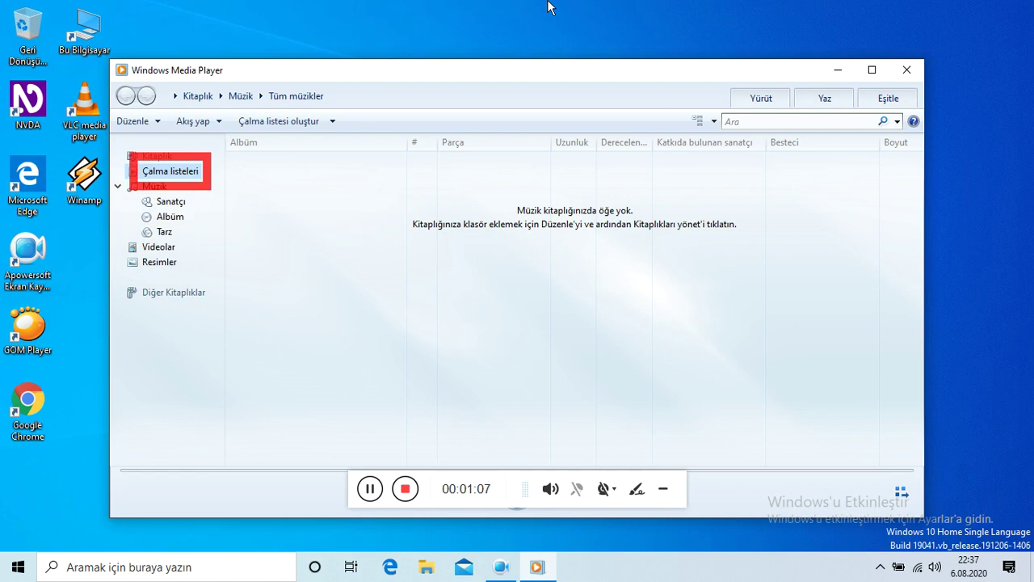
Examine the playback controls, the Kitaplık and Müzik location path, and the Yürüt pane option.
key("Tab")
key("Tab")
key("Tab")
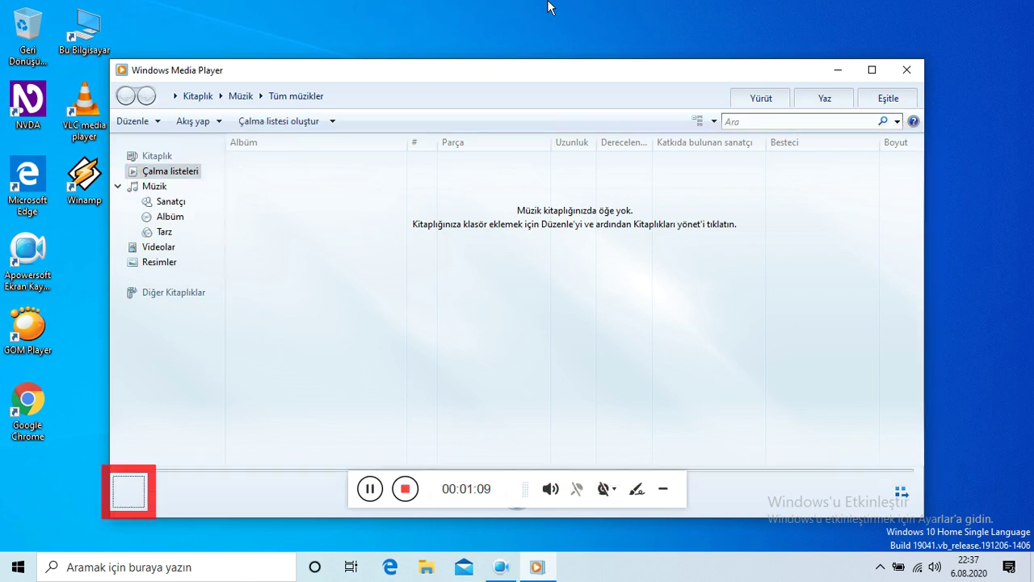
key("Tab")
key("Tab")
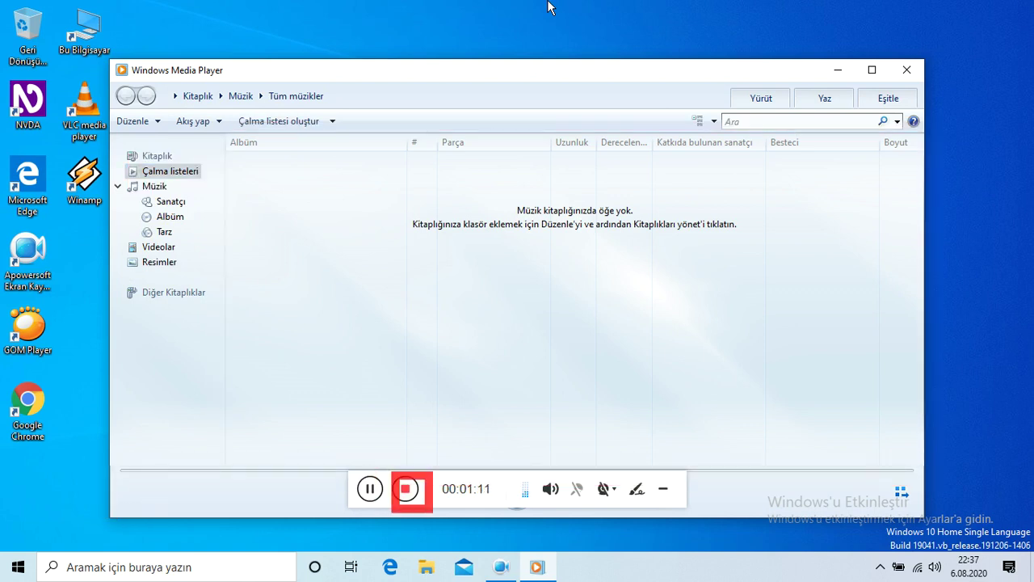
key("Tab")
key("Tab")
key("Tab")
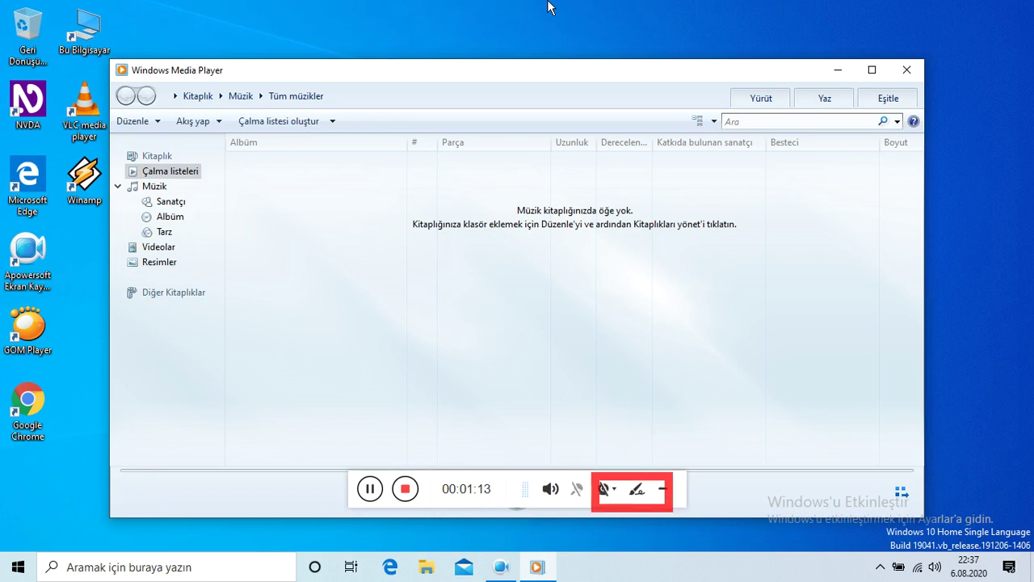
key("Tab")
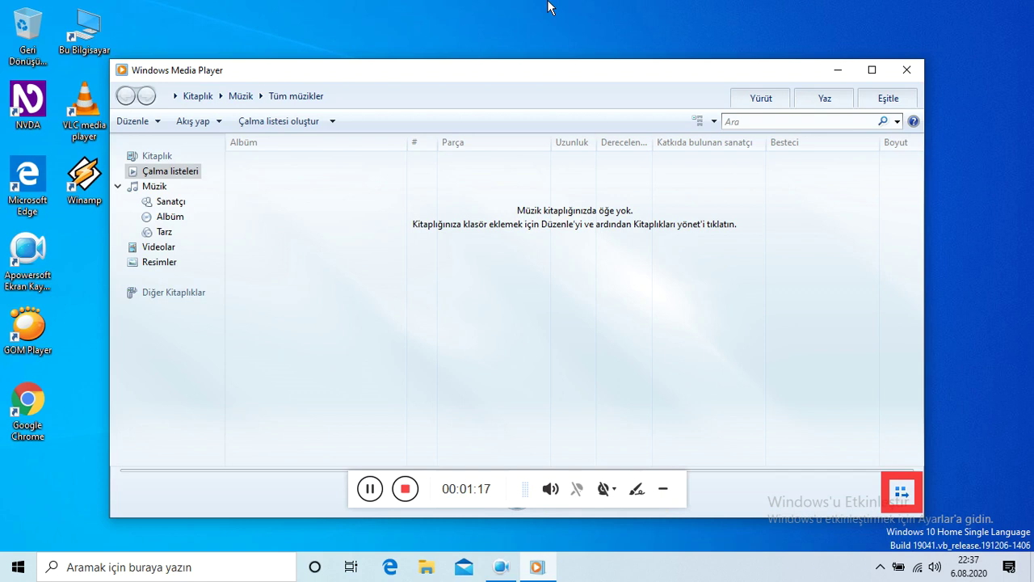
key("Tab")
key("Tab")
key("Tab")
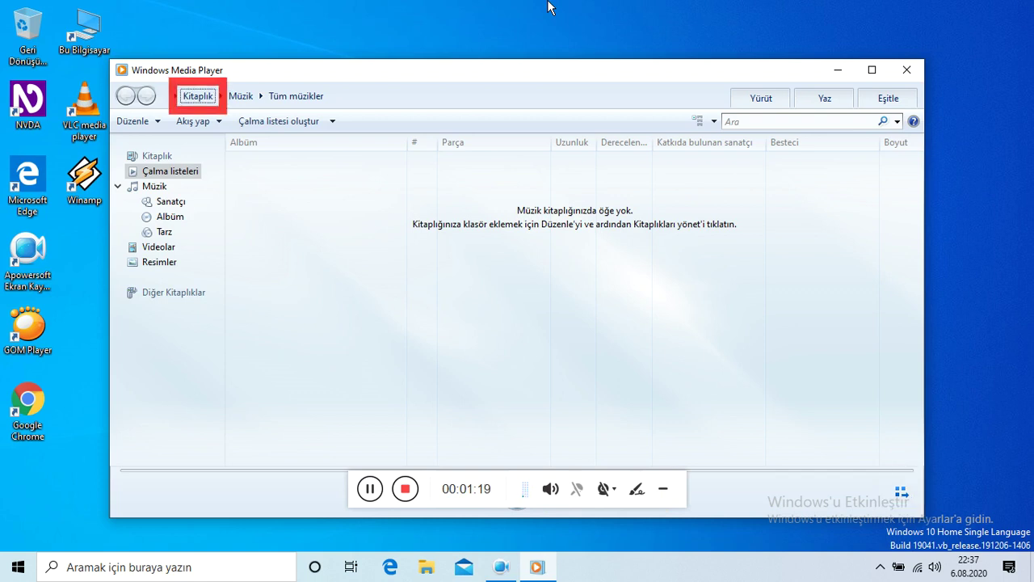
key("Tab")
key("Tab")
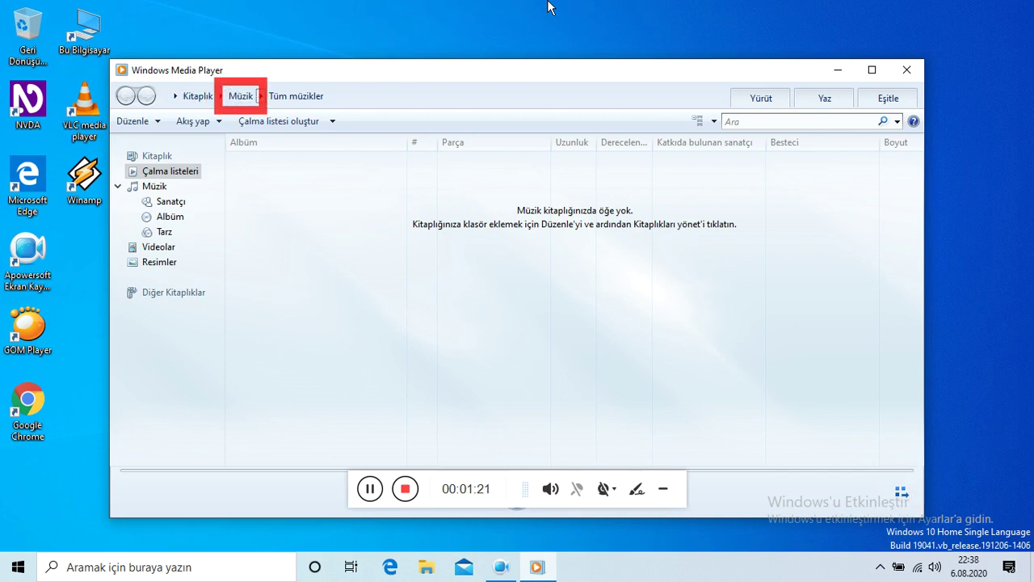
key("Tab")
key("Tab")
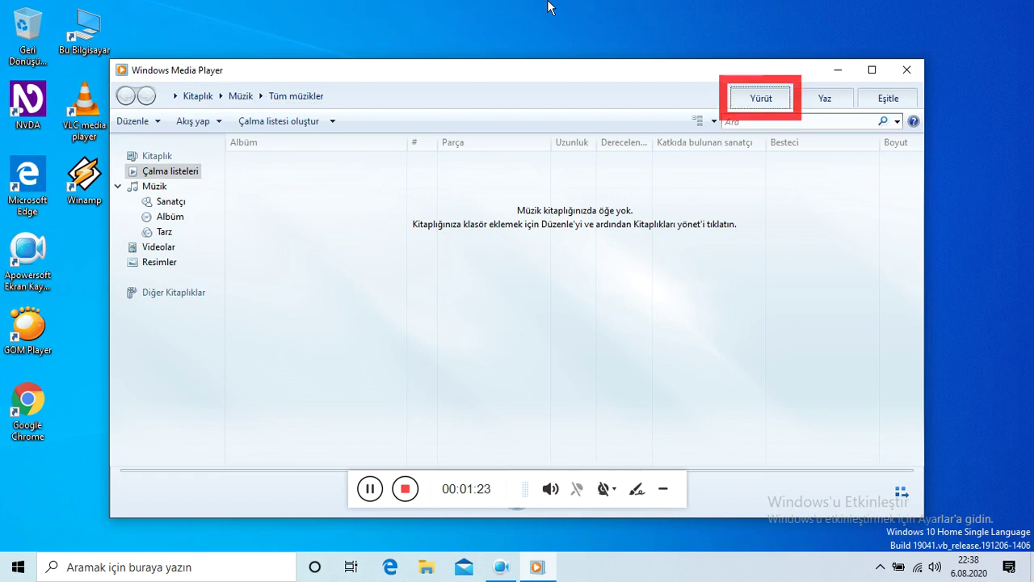
Open the media player's Seçenekler dialog at its Kitaplık settings.
key("Tab")
key("Tab")
key("Tab")
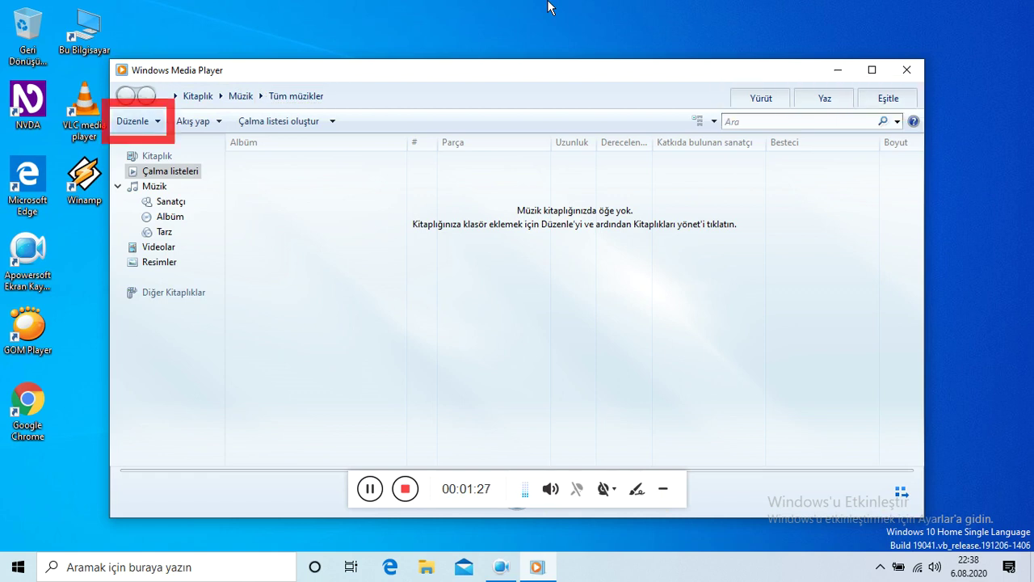
key("Return")
key("Down")
key("Down")
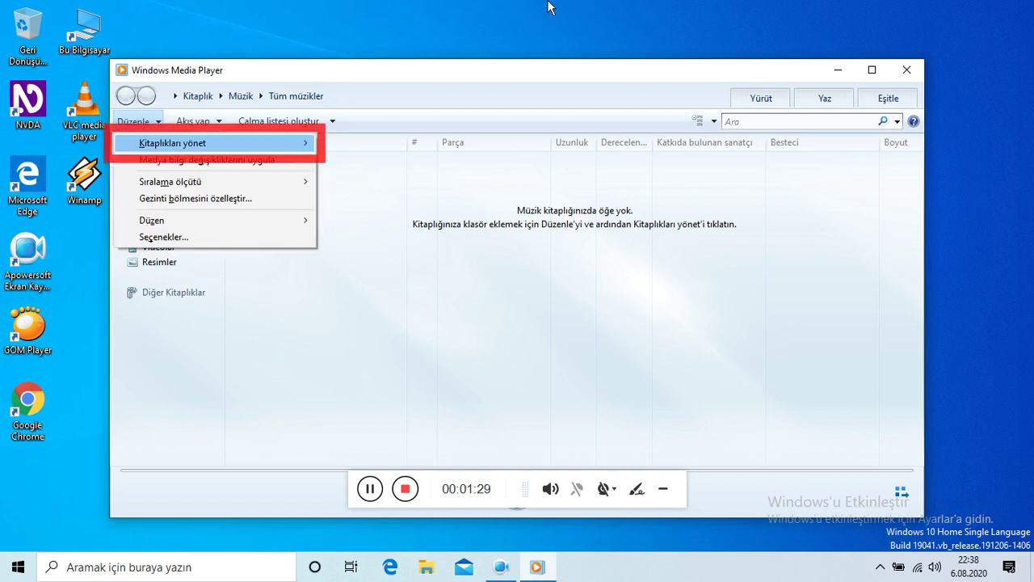
key("Down")
key("Up")
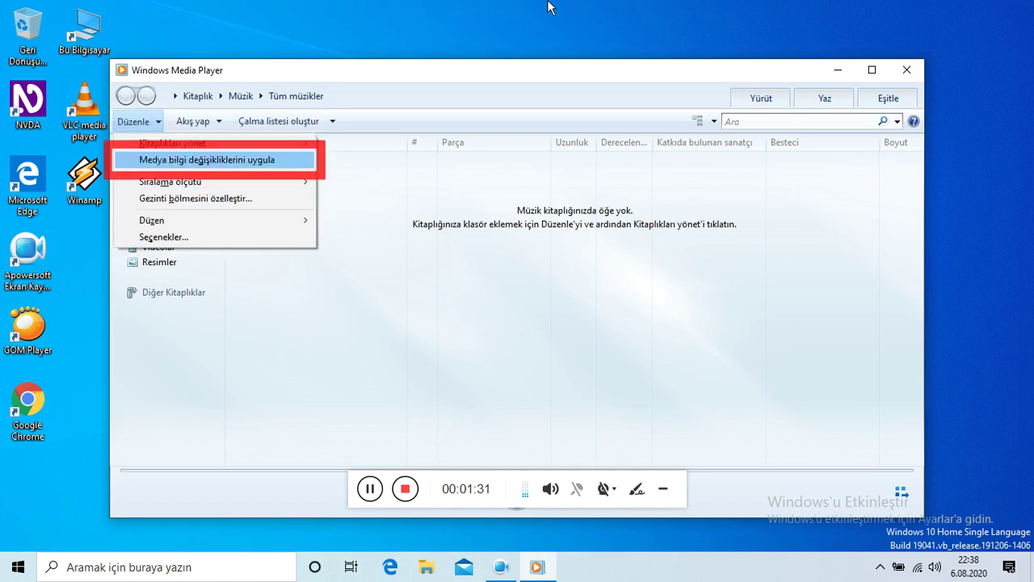
key("Down")
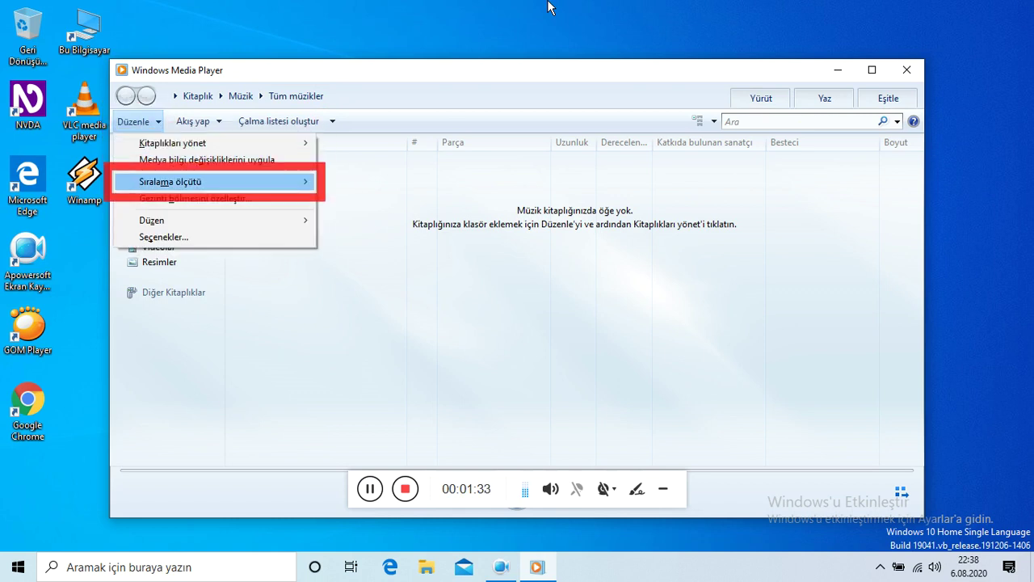
key("Down")
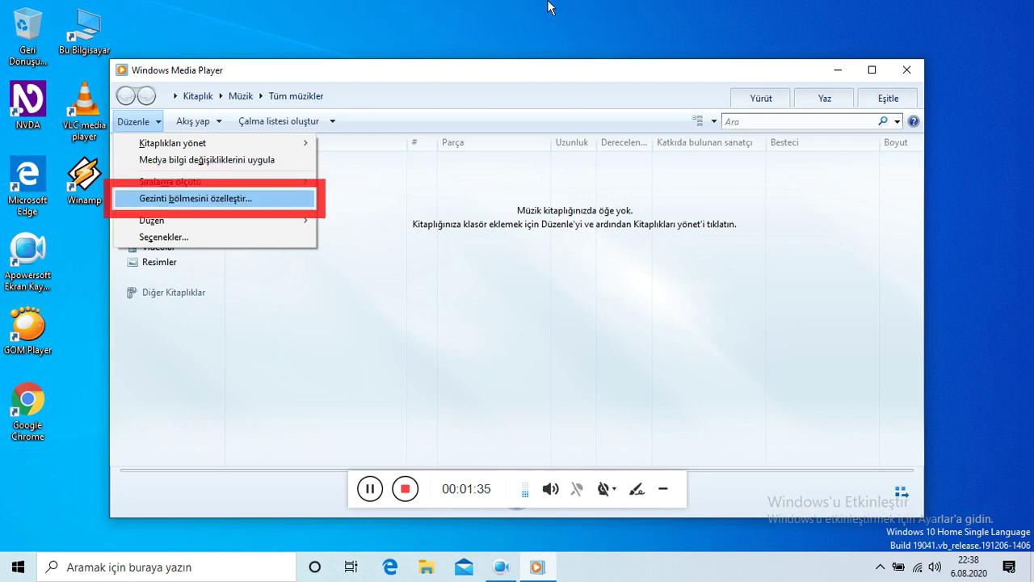
key("Down")
key("Down")
key("Down")
key("Up")
key("Return")
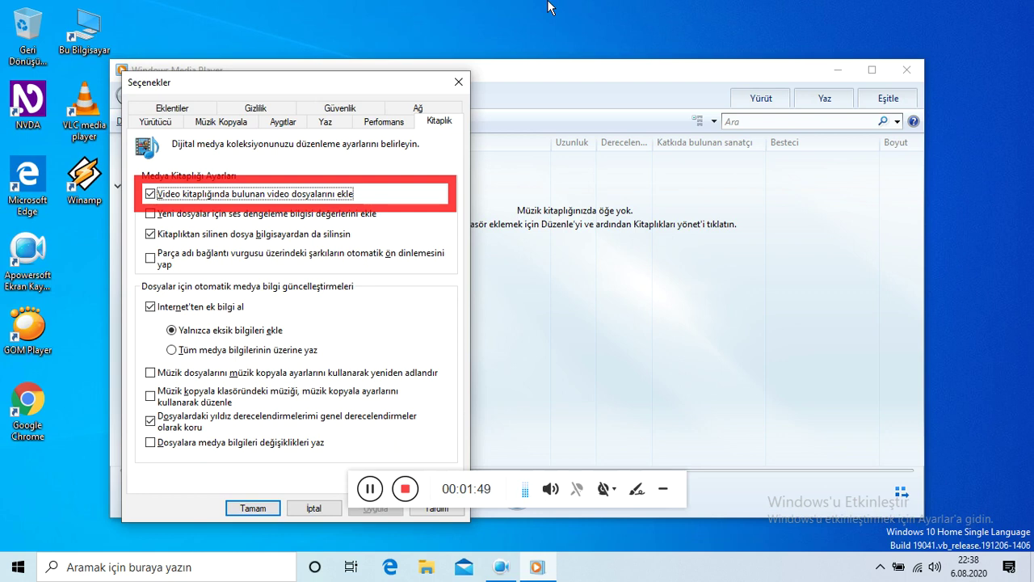
Enable the media library setting "Yeni dosyalar için ses dengeleme bilgisi değerlerini ekle".
key("Tab")
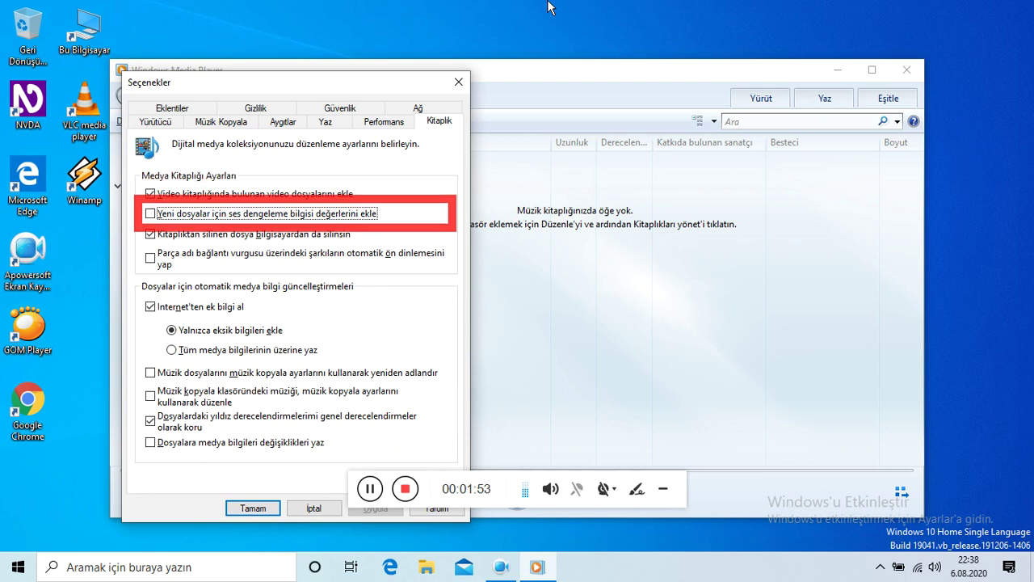
key("space")
key("Tab")
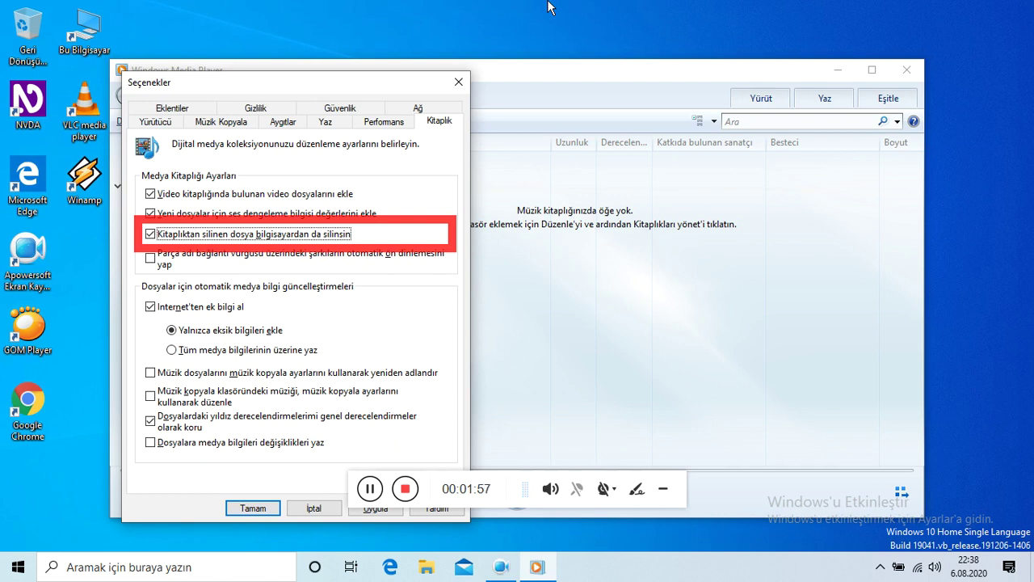
key("Tab")
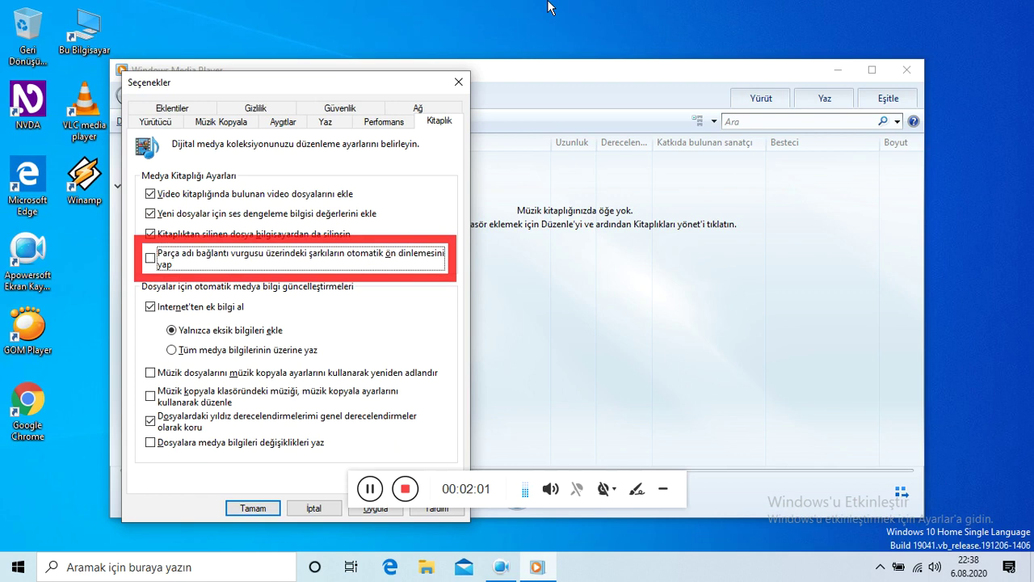
Enable automatic song previews on track titles and set internet media information updates to "Tüm medya bilgilerinin üzerine yaz".
key("space")
key("Tab")
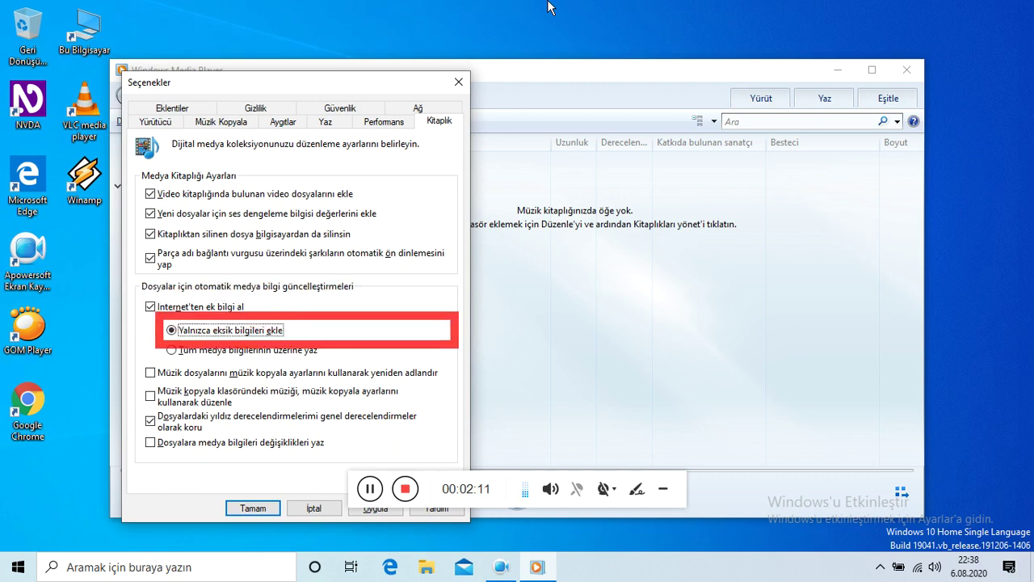
key("Down")
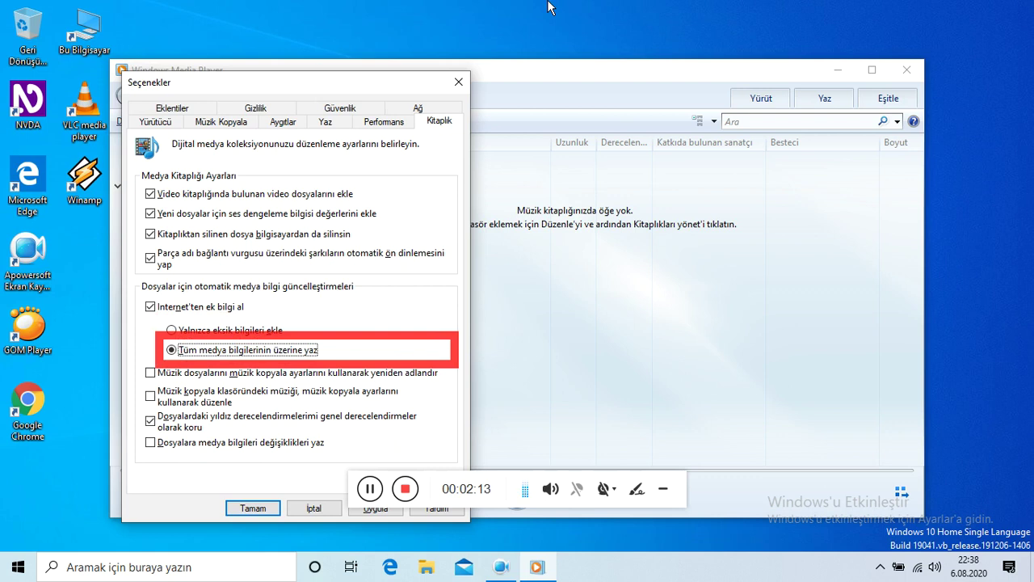
key("Tab")
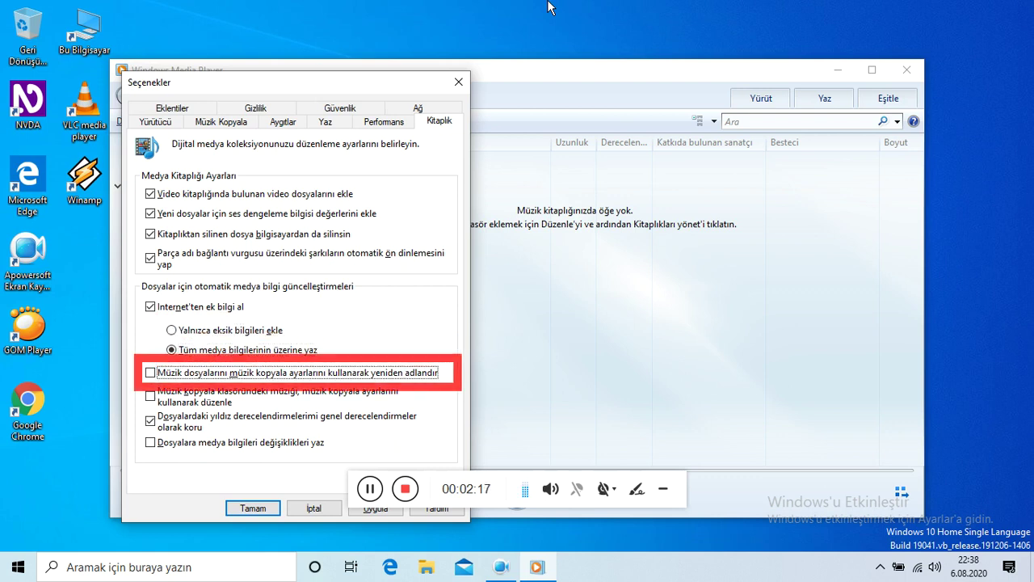
Enable renaming and arranging music with the rip music settings, plus "Dosyalara medya bilgileri değişiklikleri yaz".
key("space")
key("Tab")
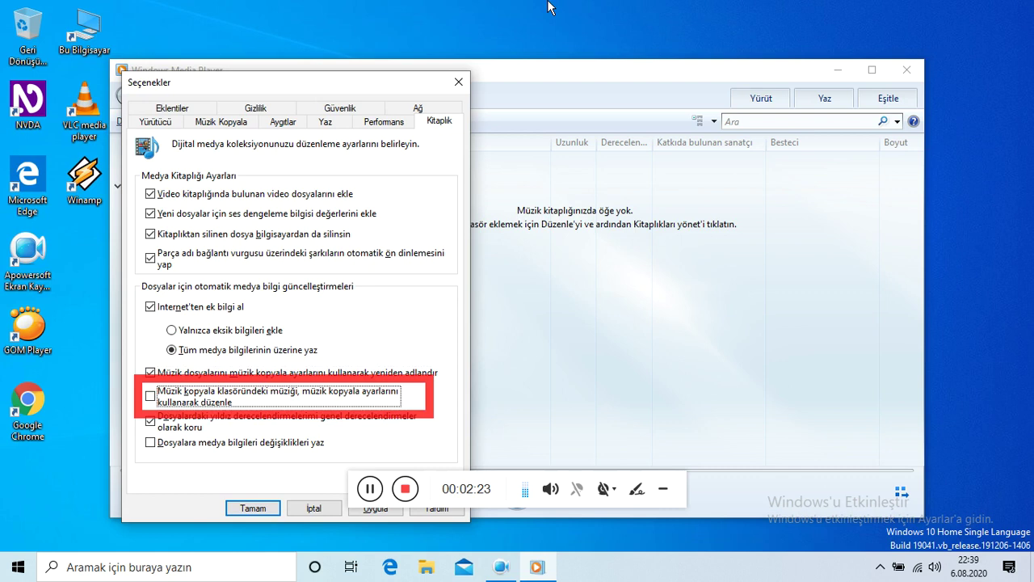
key("space")
key("Tab")
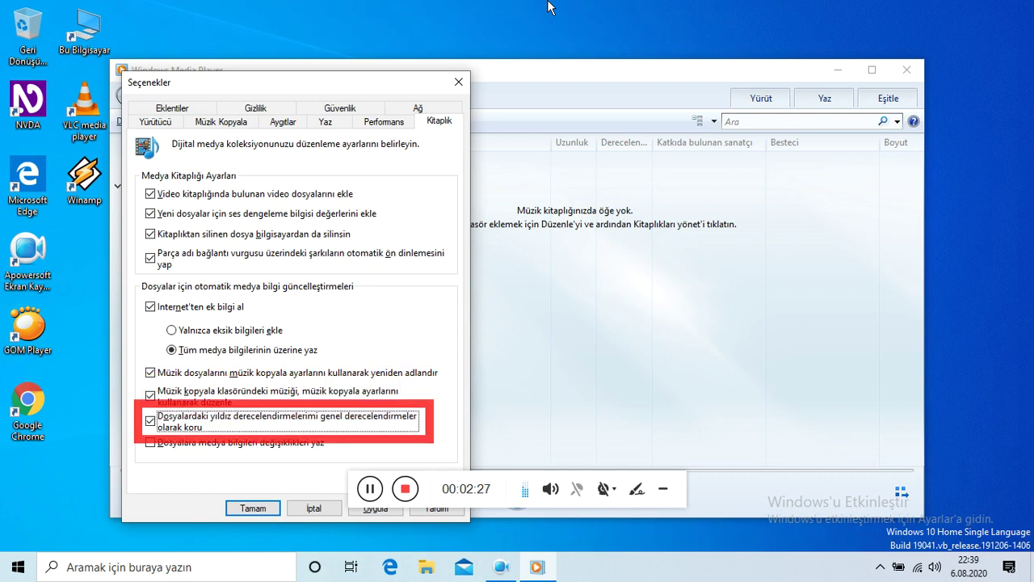
key("Tab")
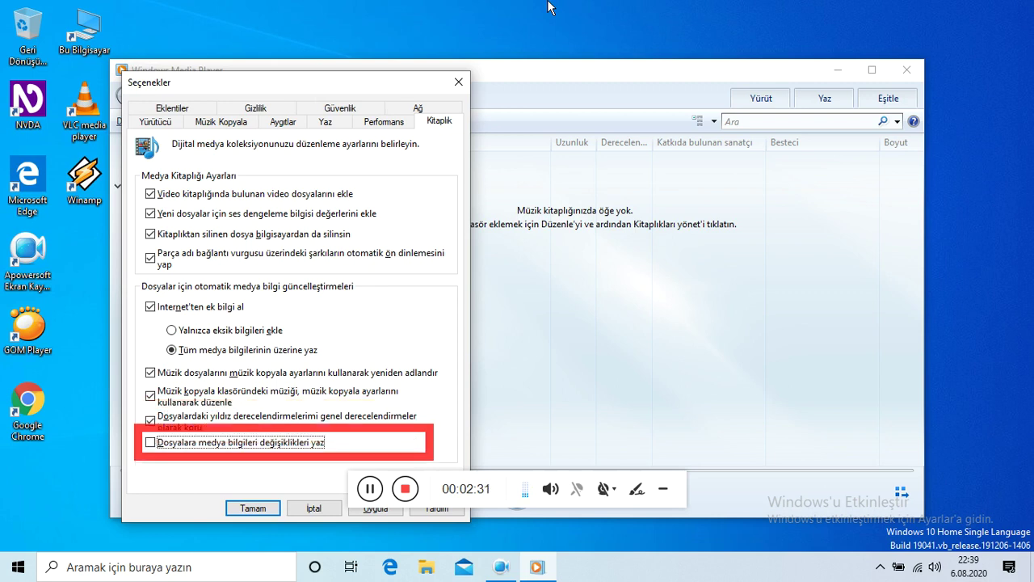
key("space")
key("Tab")
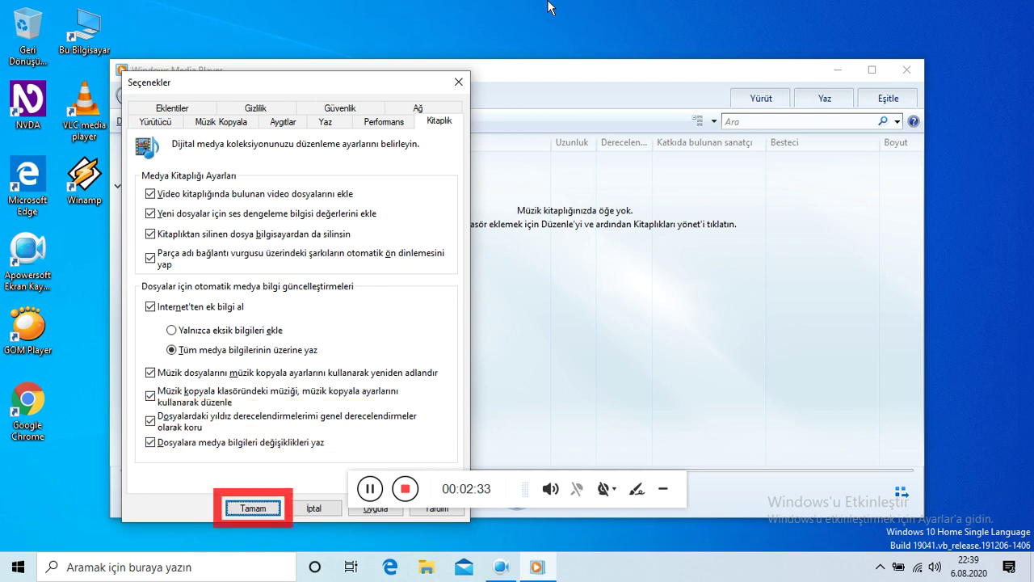
Examine the Eklentiler settings, including the plug-in categories, the Görsel öğe list, the Özellikler option and the web search links.
key("Tab")
key("Tab")
key("Tab")
key("Right")
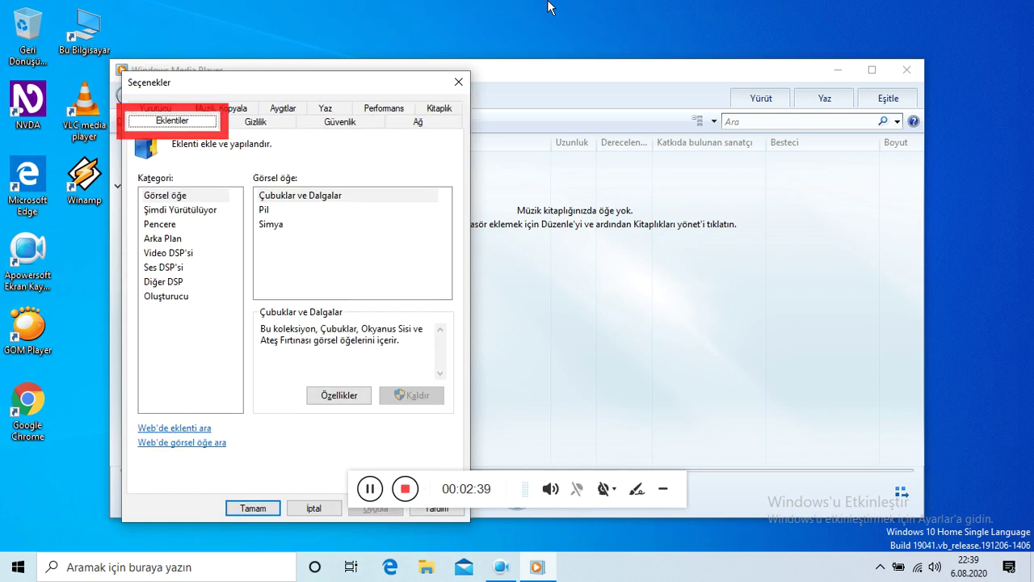
key("Tab")
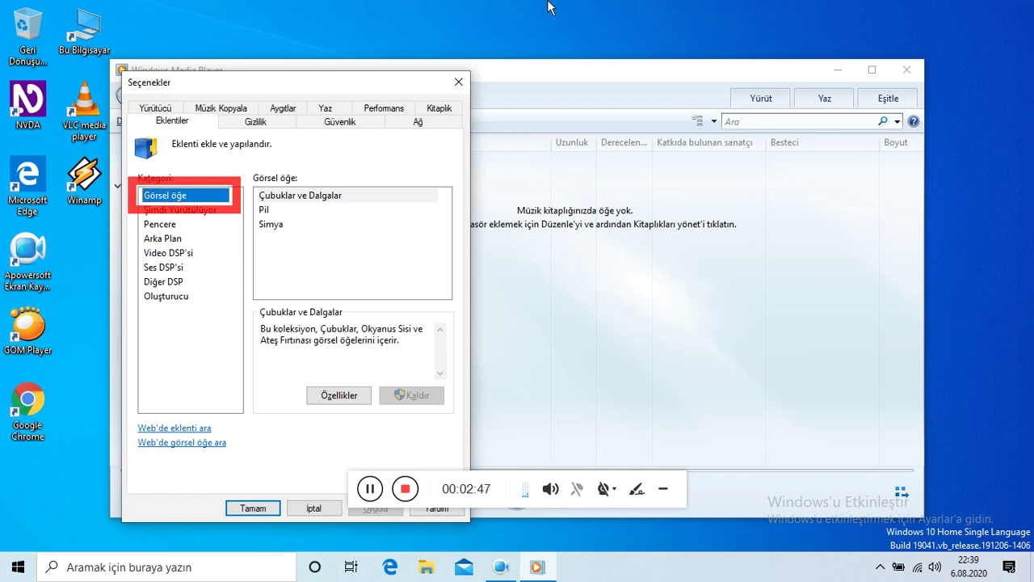
key("Tab")
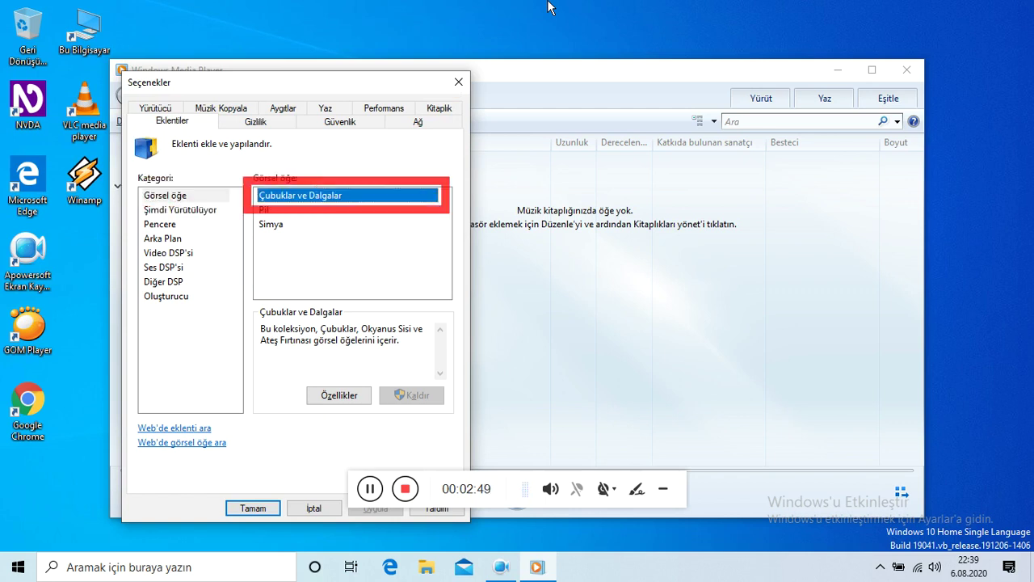
key("Tab")
key("Tab")
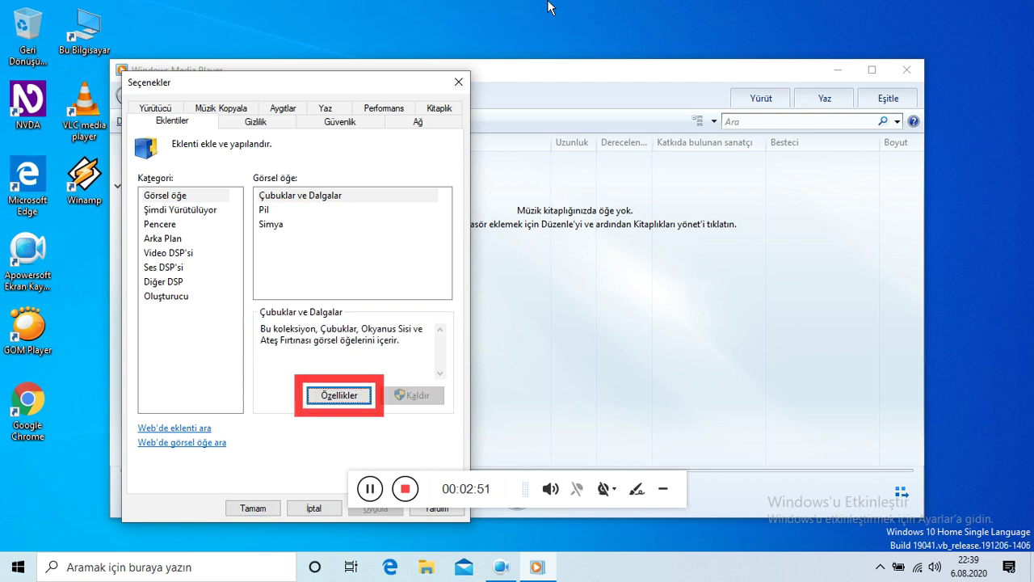
key("Tab")
key("Tab")
key("Tab")
key("Tab")
key("Tab")
key("Tab")
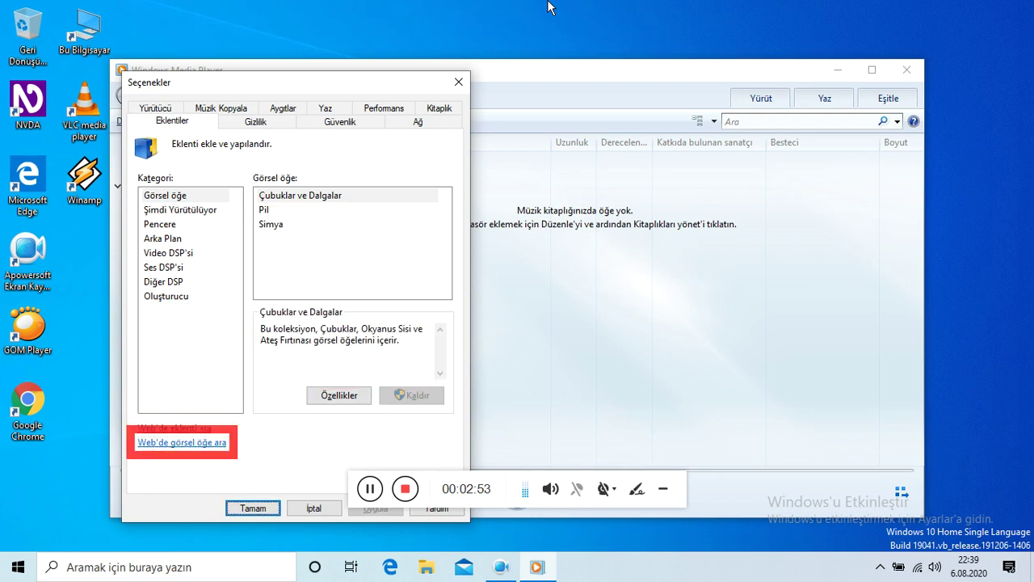
Enable "İçerik sağlayıcılara benzersiz Player kimliği gönder" in the Gizlilik settings.
key("Right")
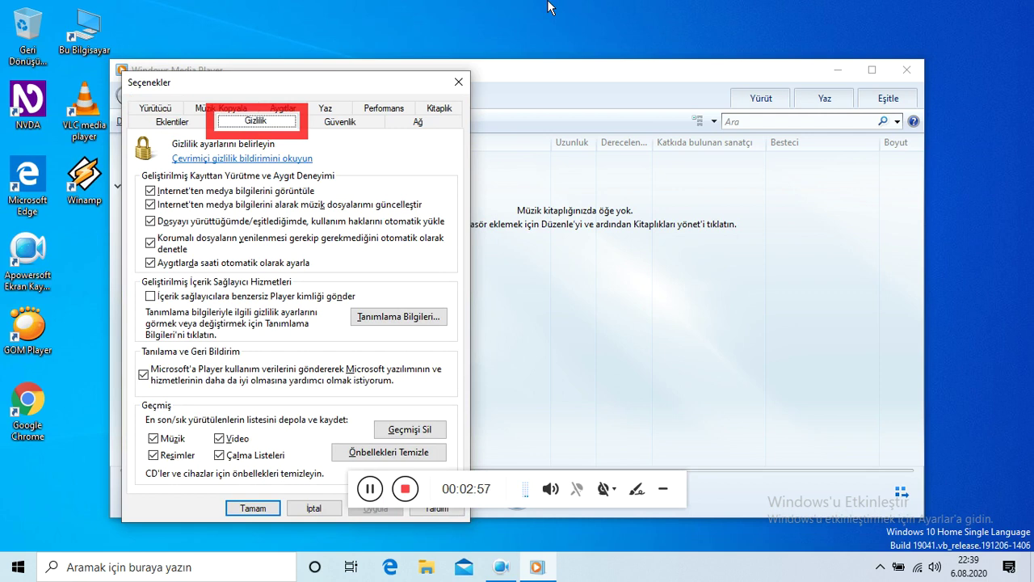
key("Tab")
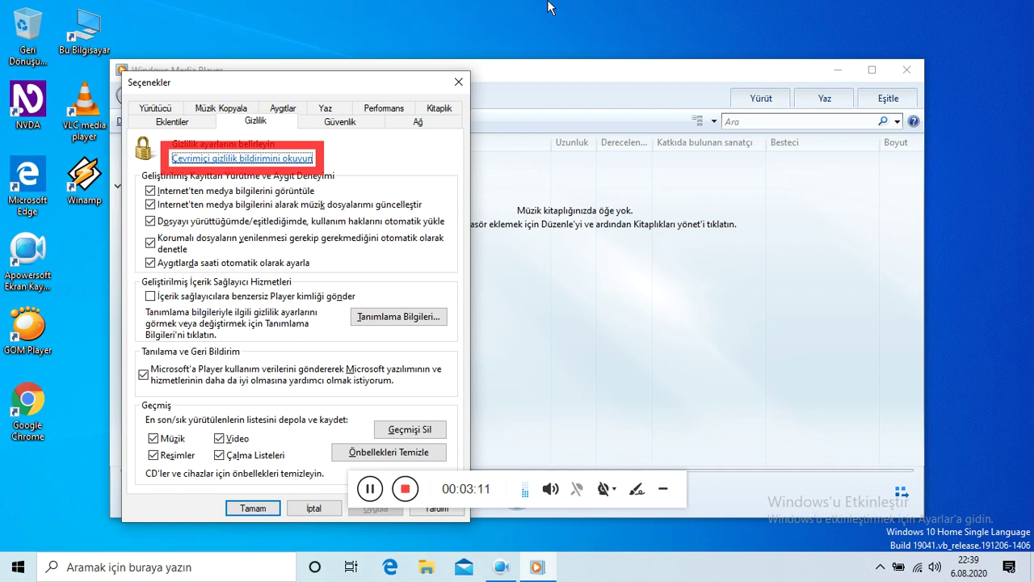
key("Tab")
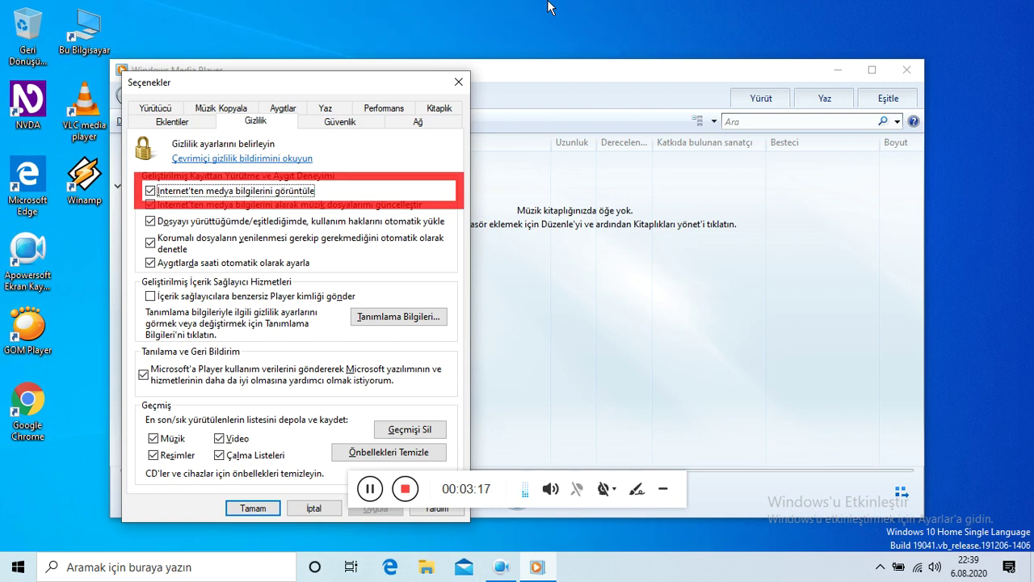
key("Tab")
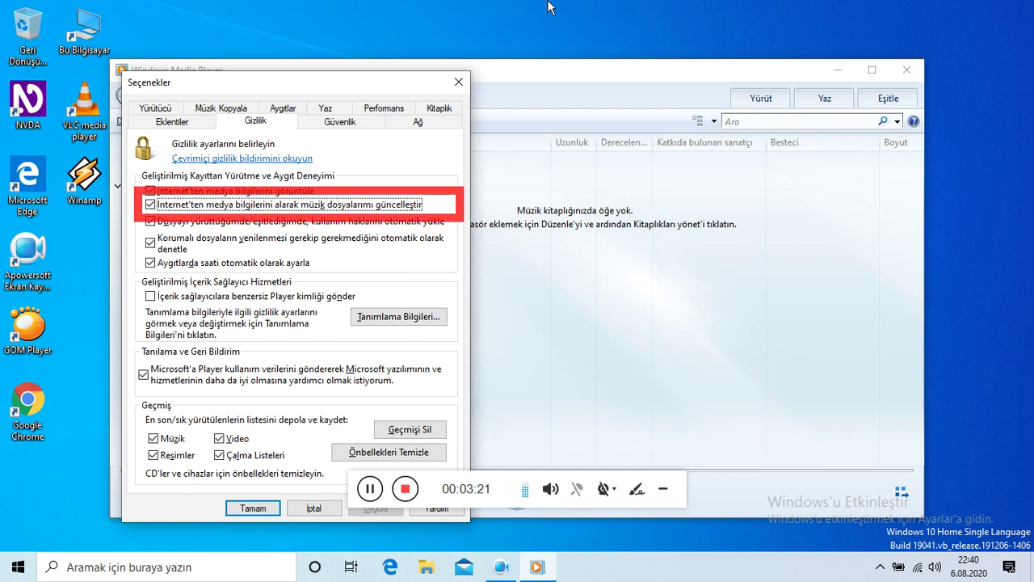
key("Tab")
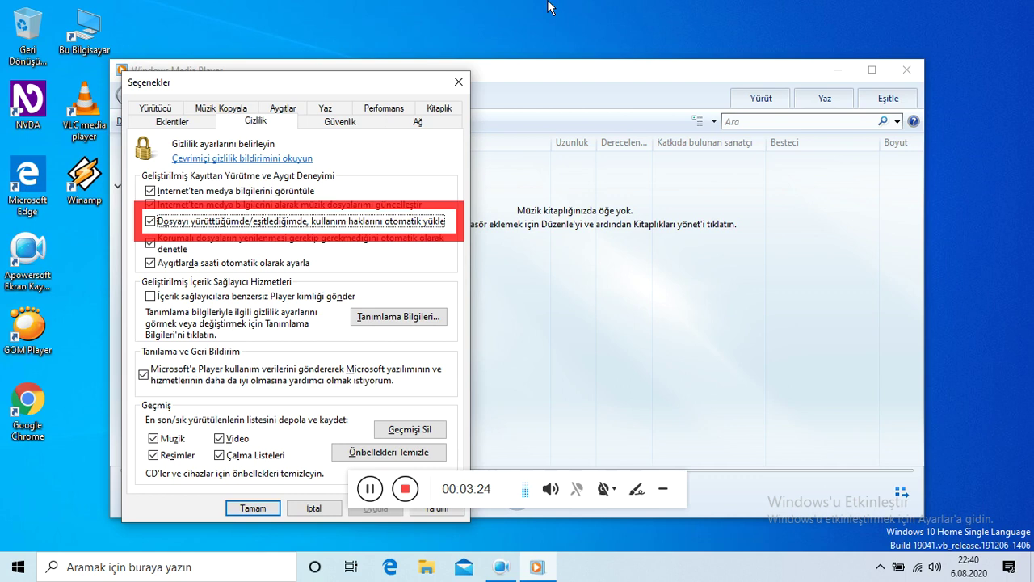
key("Tab")
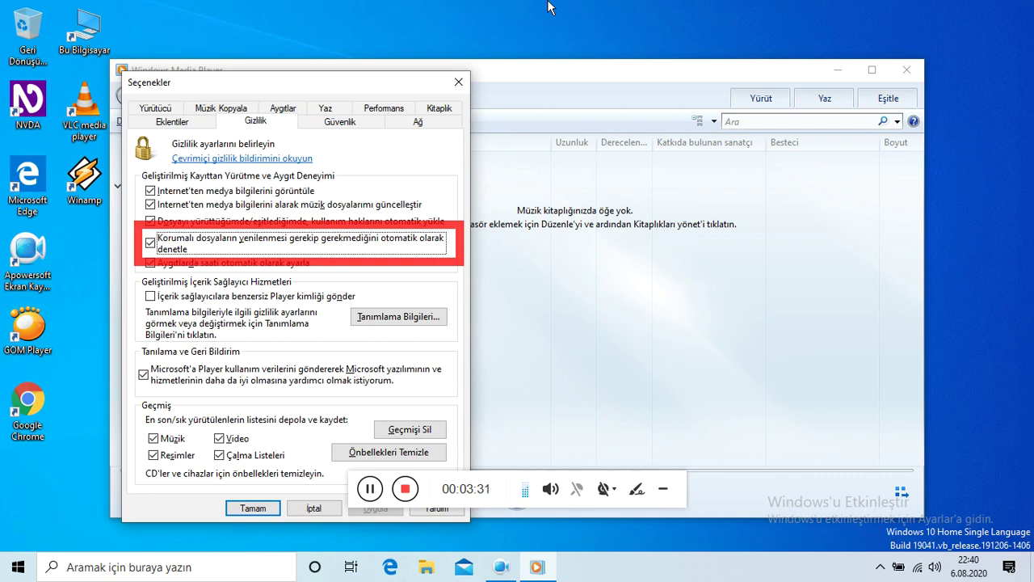
key("Tab")
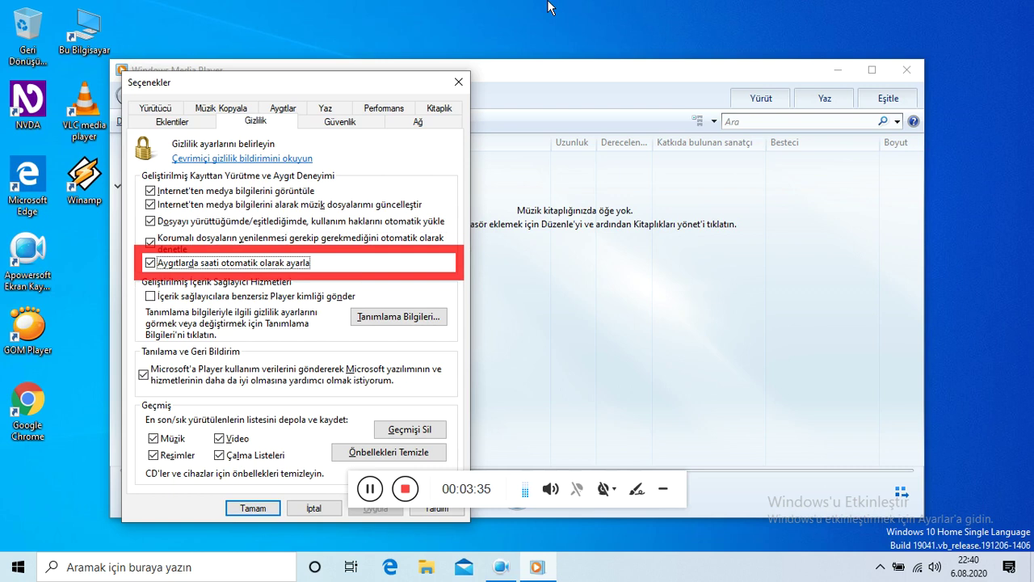
key("Tab")
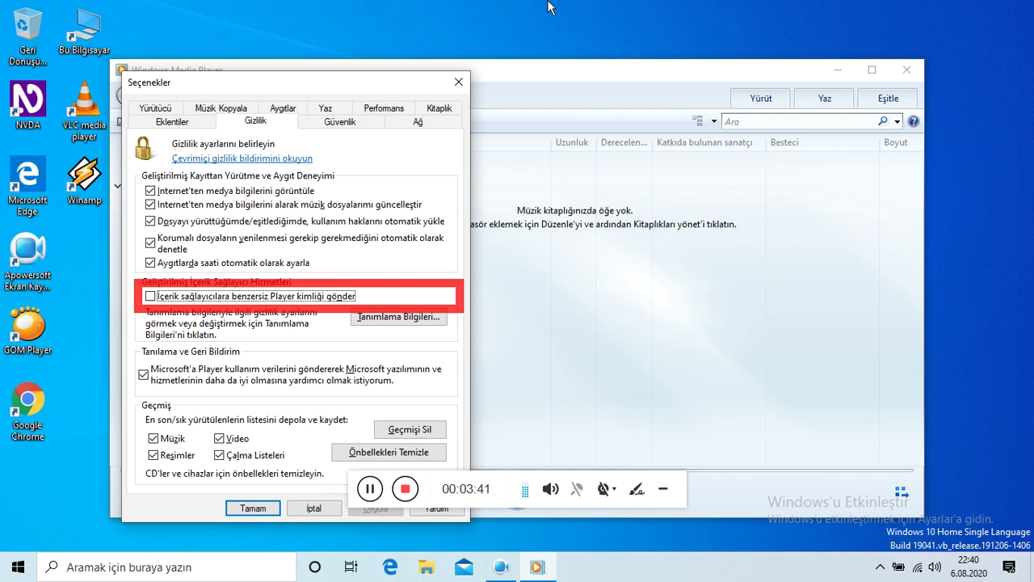
key("space")
key("Tab")
key("Tab")
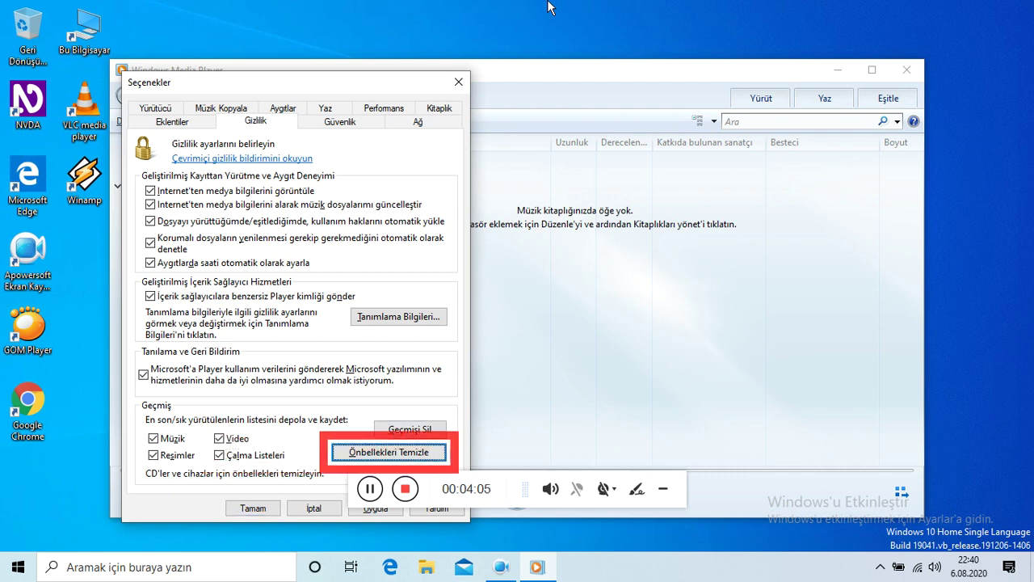
In the Güvenlik settings, enable "Varsa kod komutlarını çalıştır" and "Varolduğunda yerel açıklamalı alt yazıları göster".
key("Tab")
key("Tab")
key("Tab")
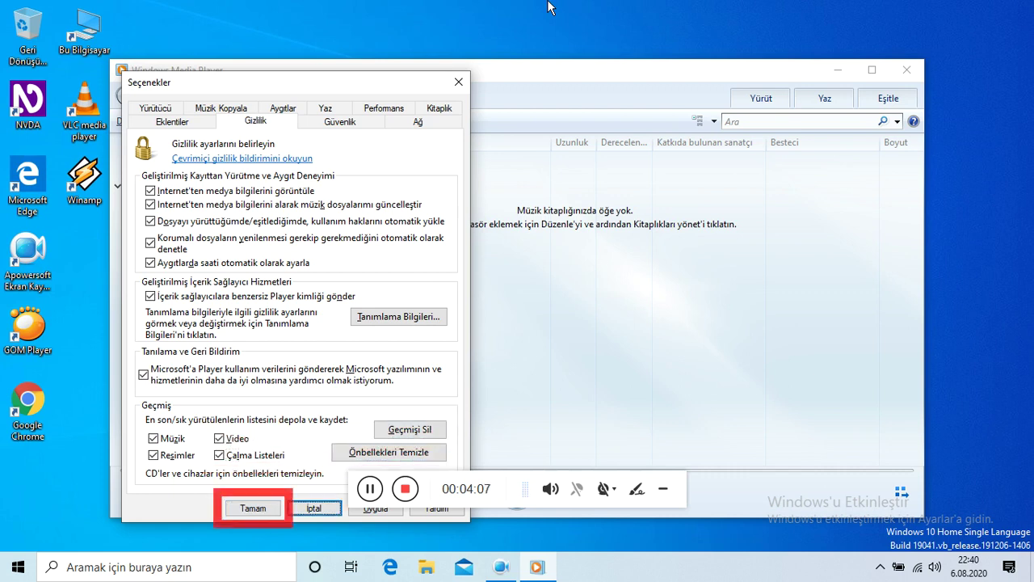
key("Tab")
key("Tab")
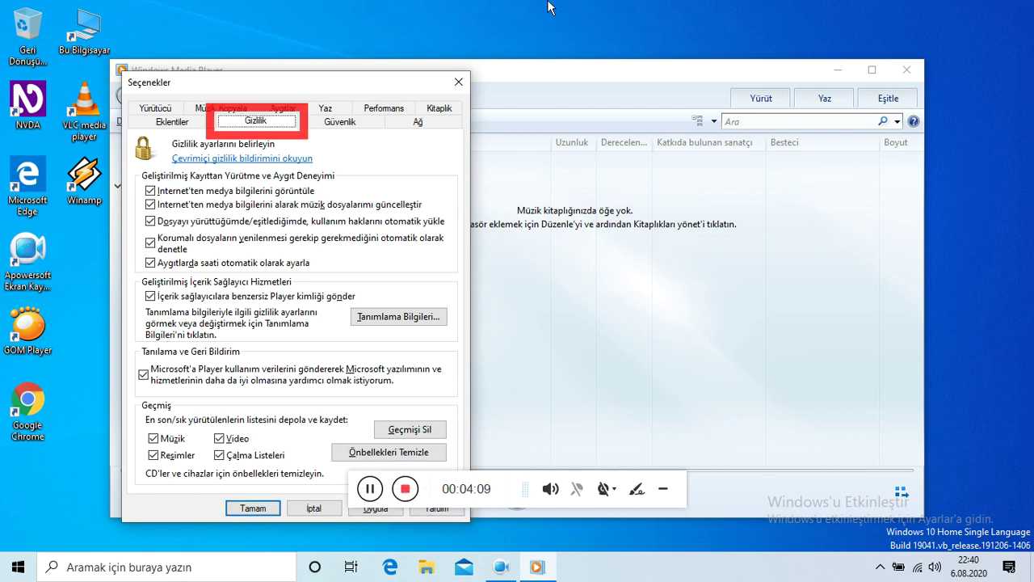
key("Right")
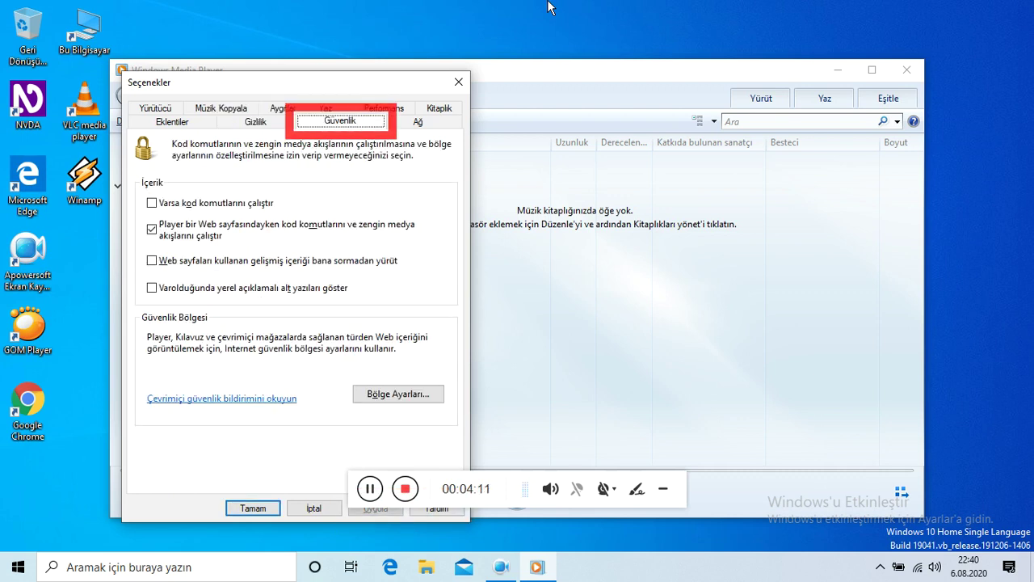
key("Tab")
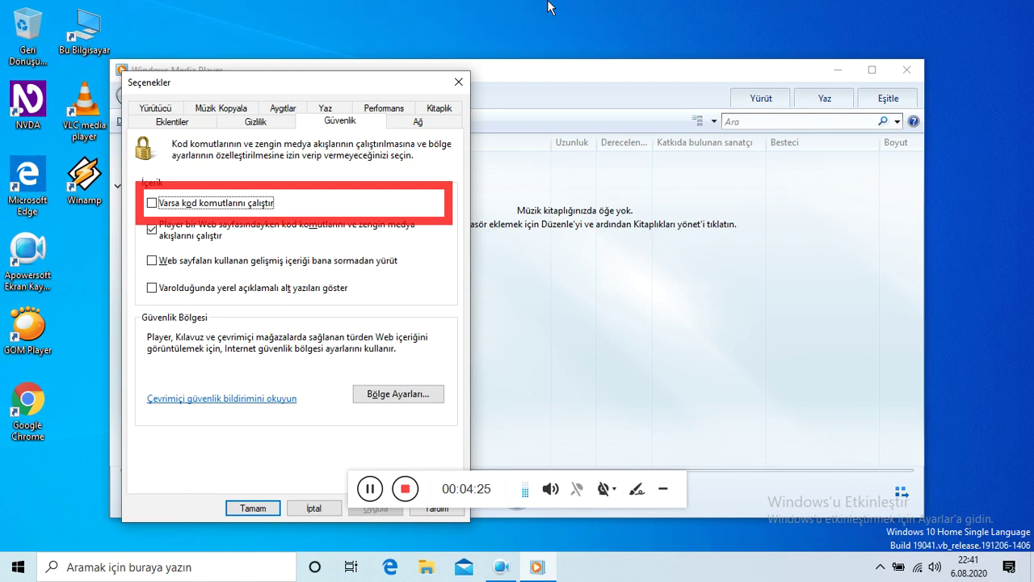
key("space")
key("Tab")
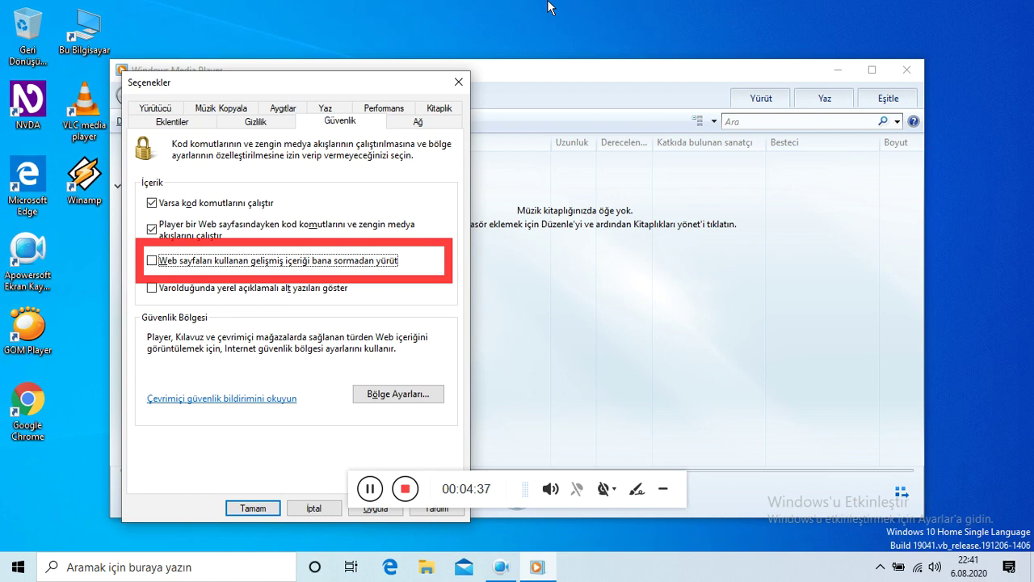
key("Tab")
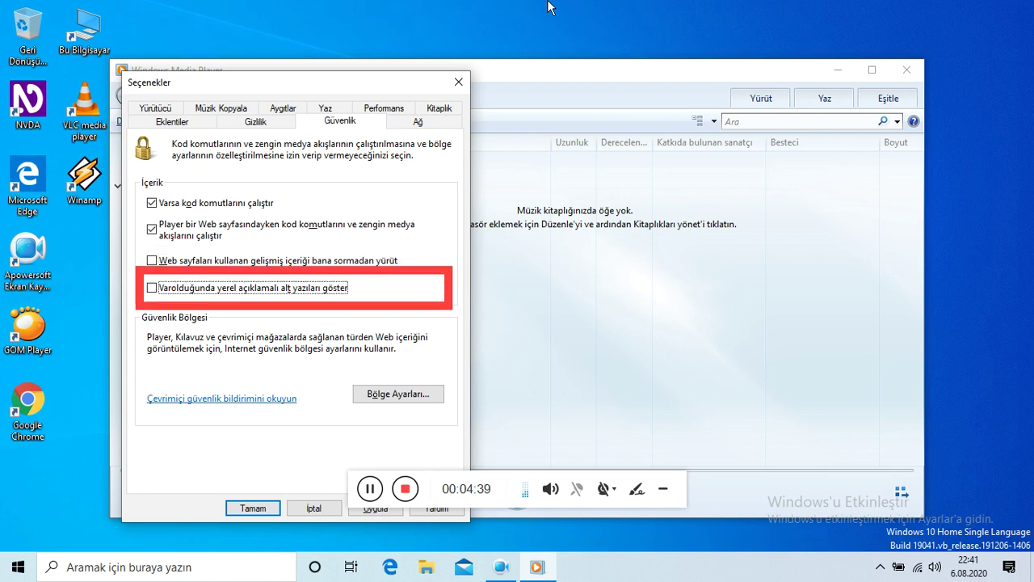
key("space")
key("Tab")
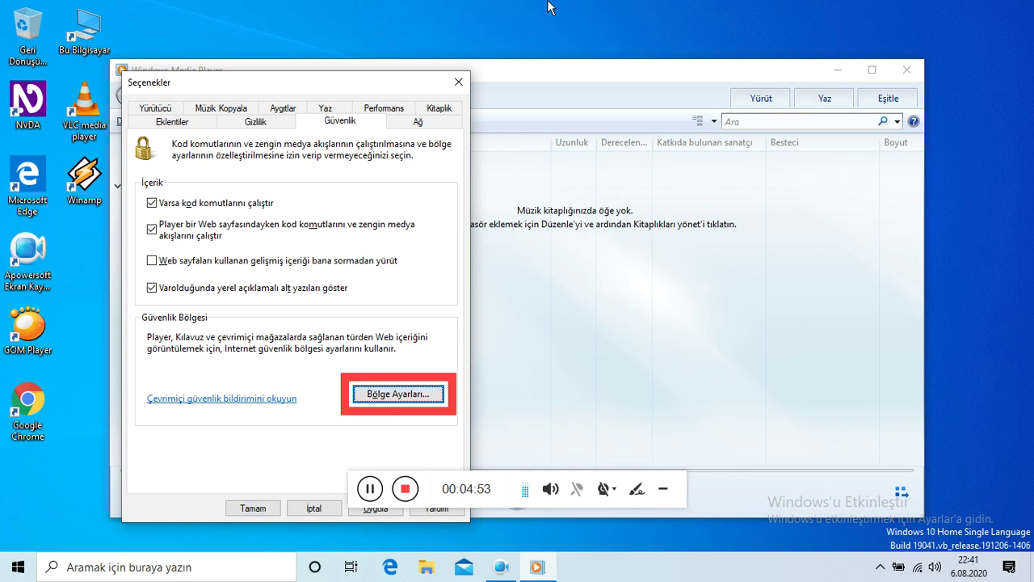
In the Ağ settings, enable the "Veri almak için" port option for the MMS URL protocols.
key("Tab")
key("Tab")
key("Tab")
key("Tab")
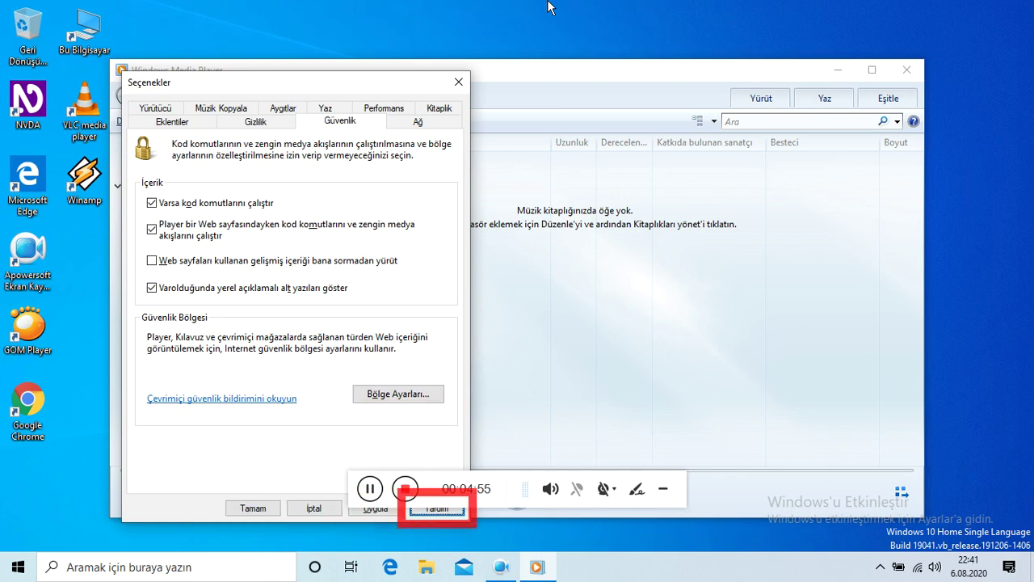
key("Right")
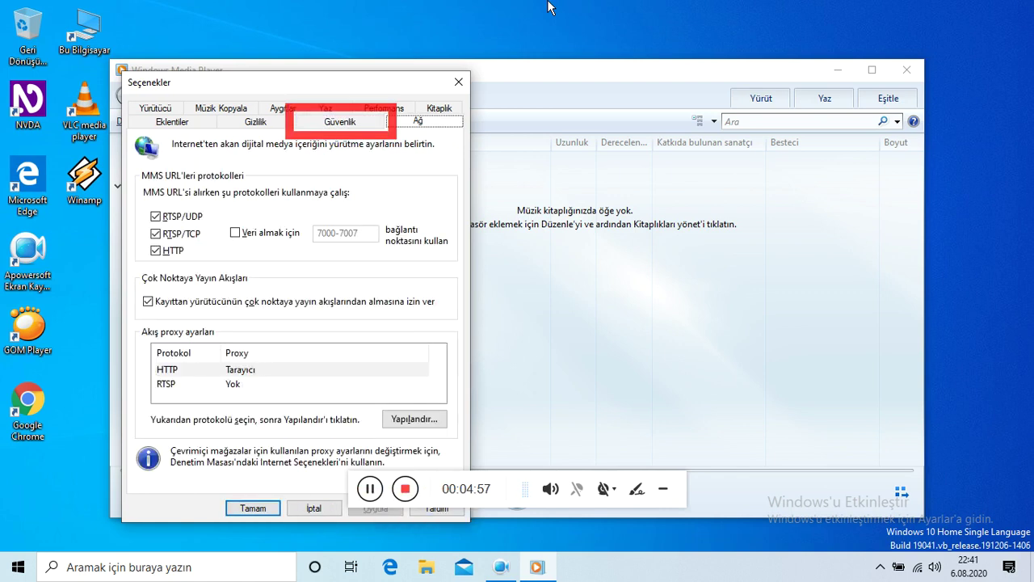
key("Tab")
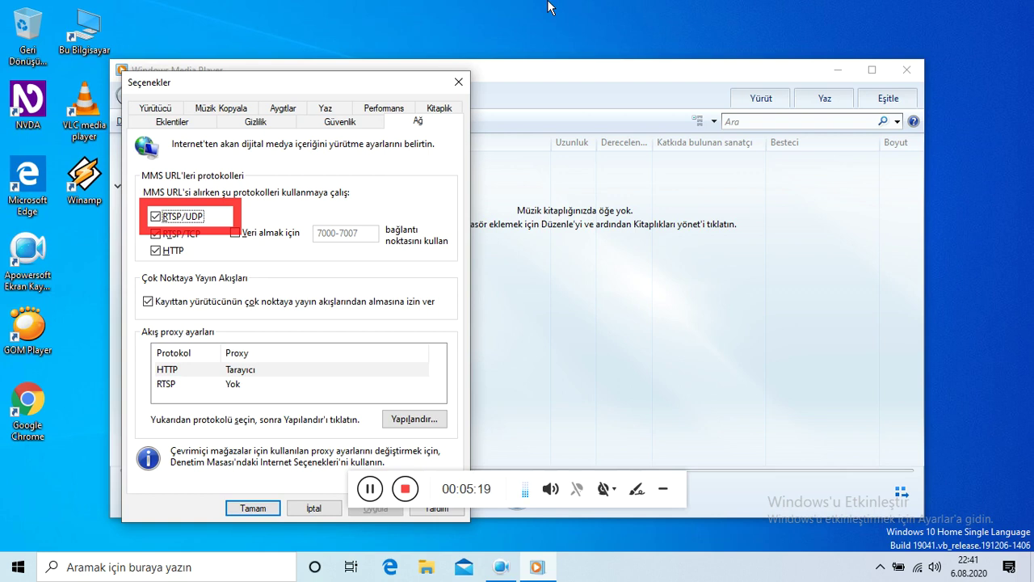
key("Tab")
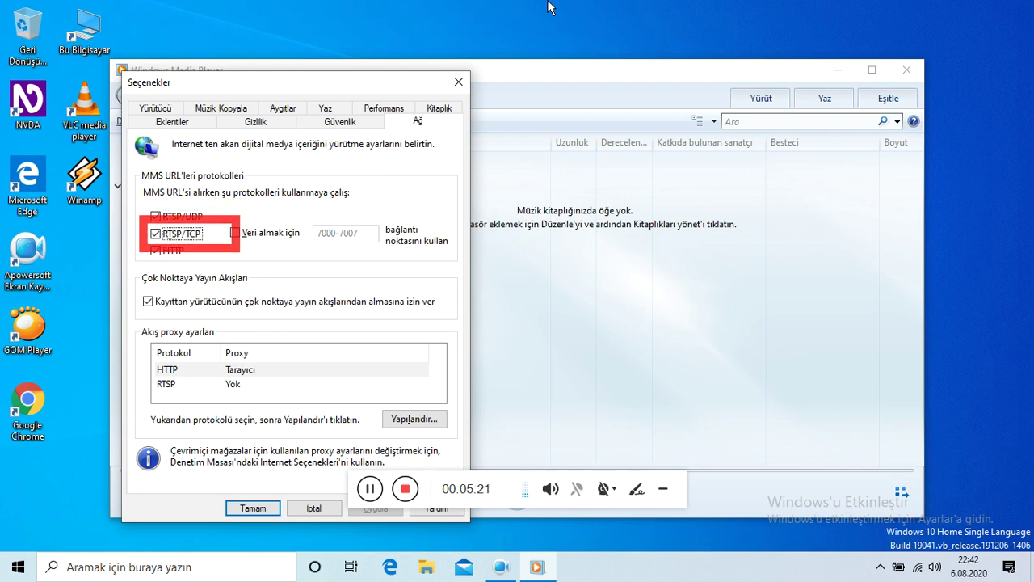
key("Tab")
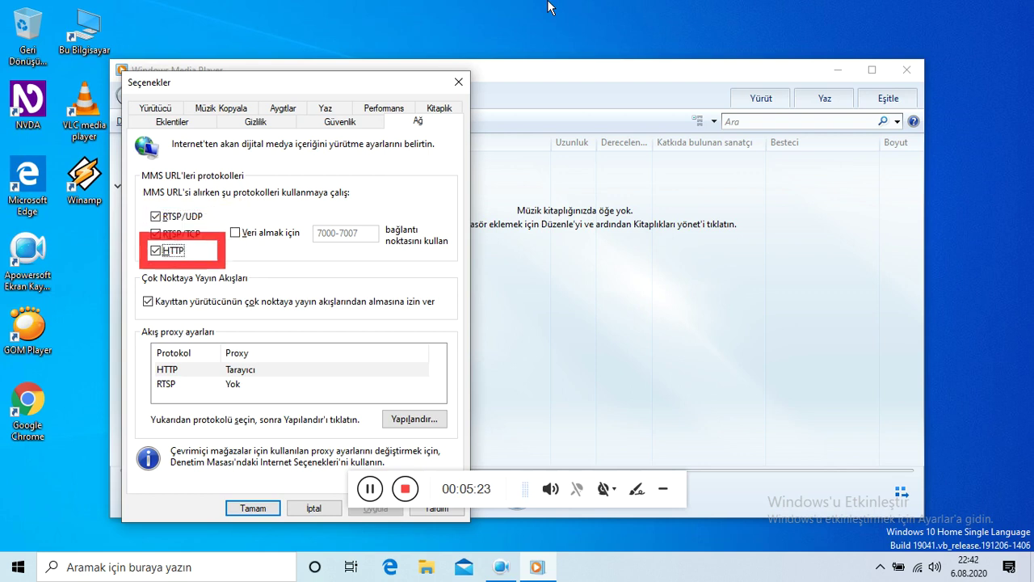
key("Tab")
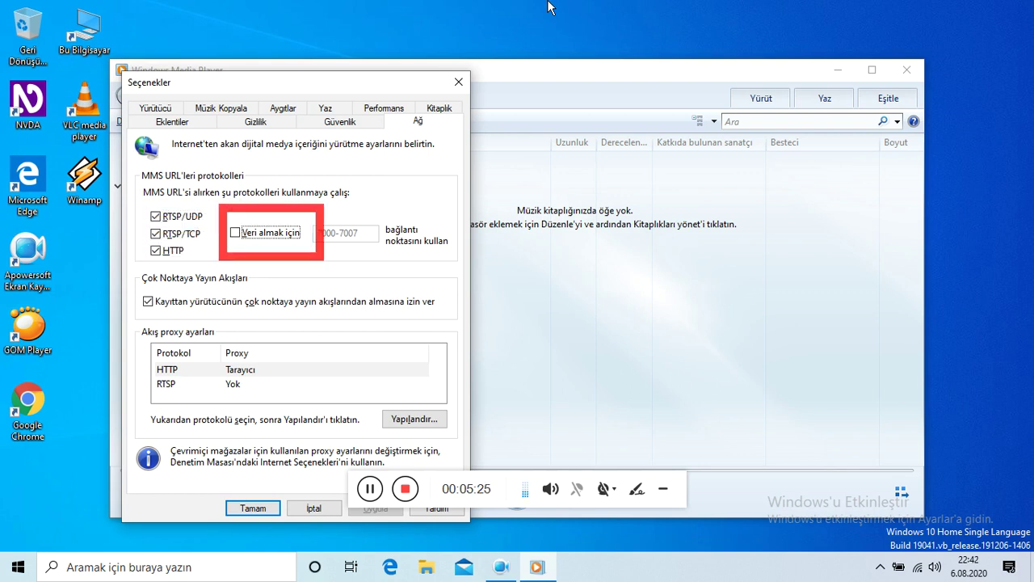
key("space")
key("Tab")
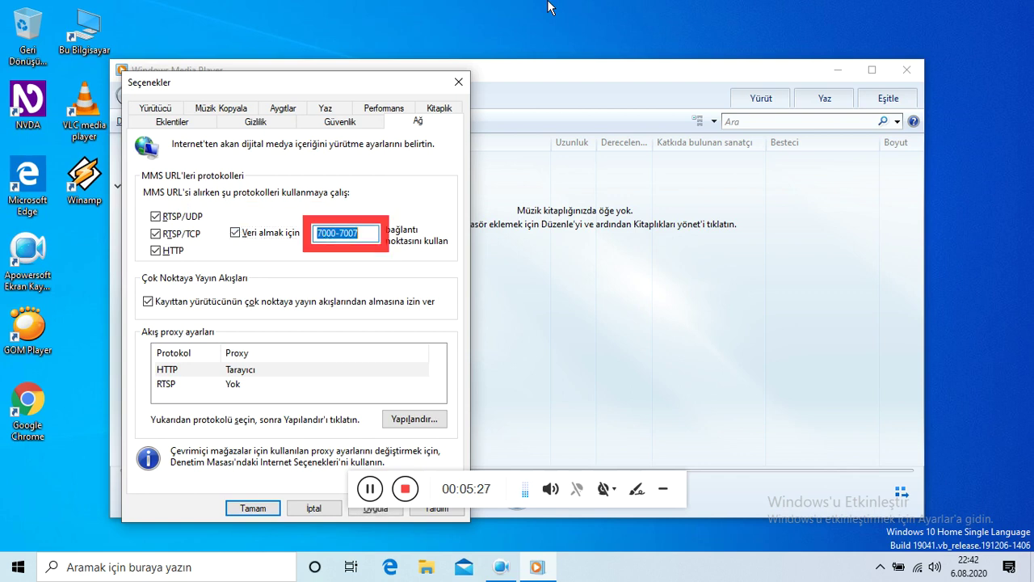
Review the multicast and streaming proxy settings in the Ağ options and accept the Seçenekler dialog.
key("Tab")
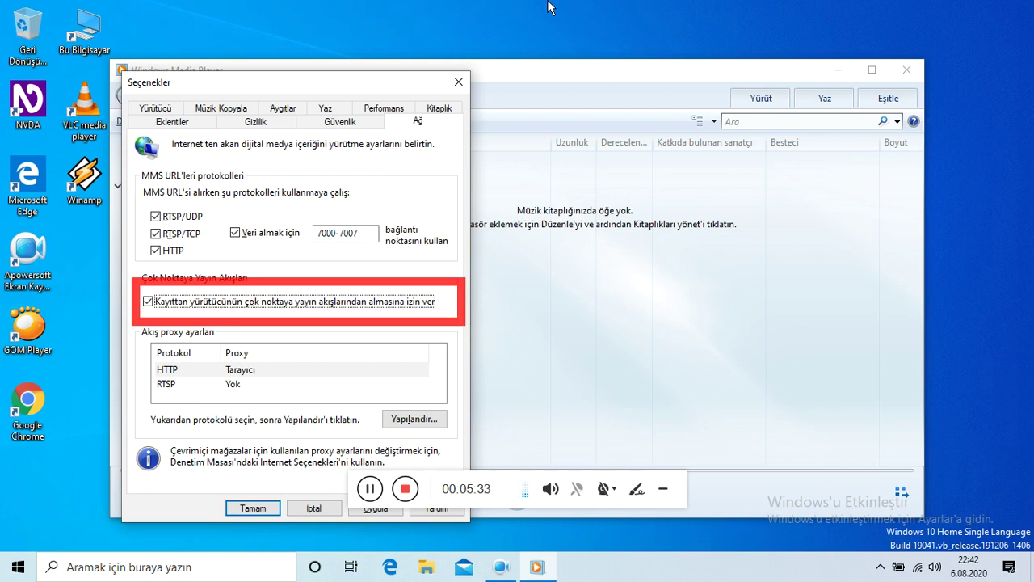
key("Tab")
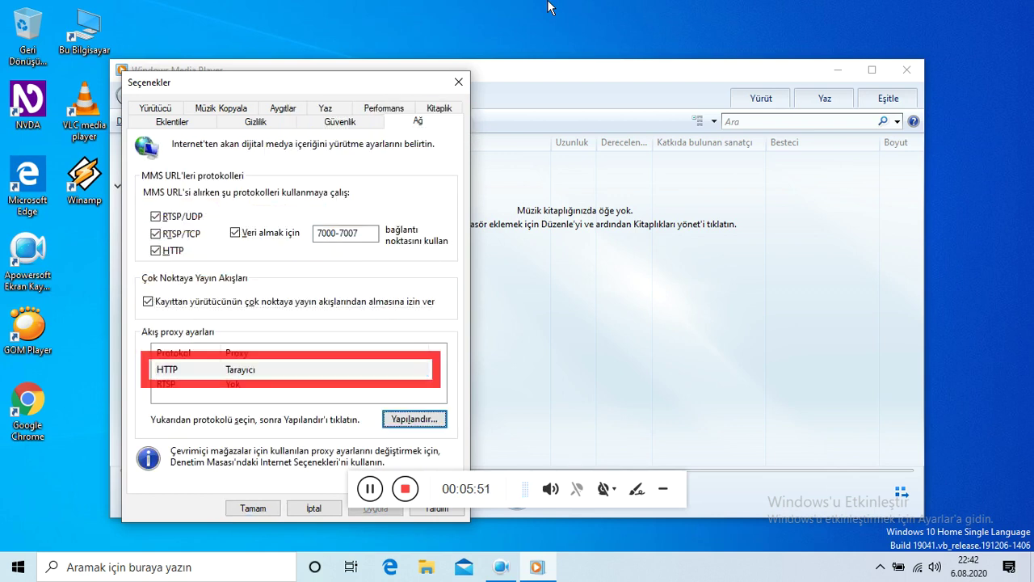
key("Tab")
key("Return")
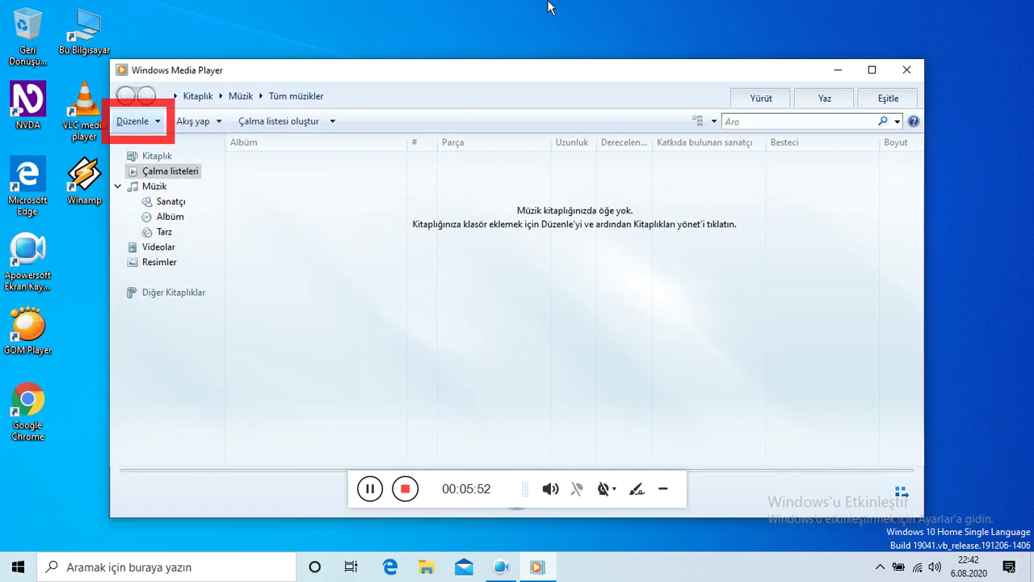
Examine the Kitaplıkları yönet choices under Düzenle, from Müzik to TV Kaydı, and the media information command.
key("Return")
key("Down")
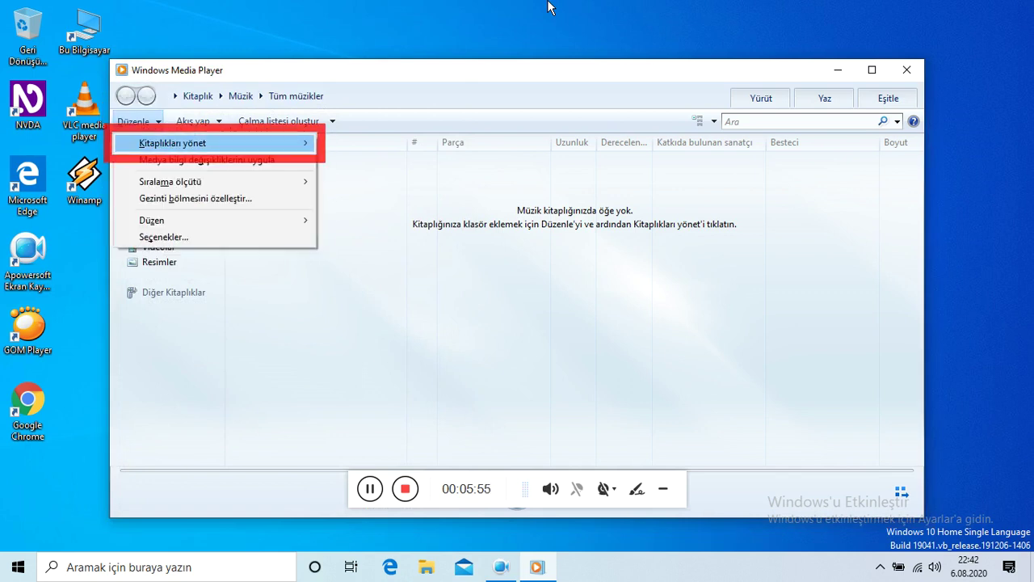
key("Right")
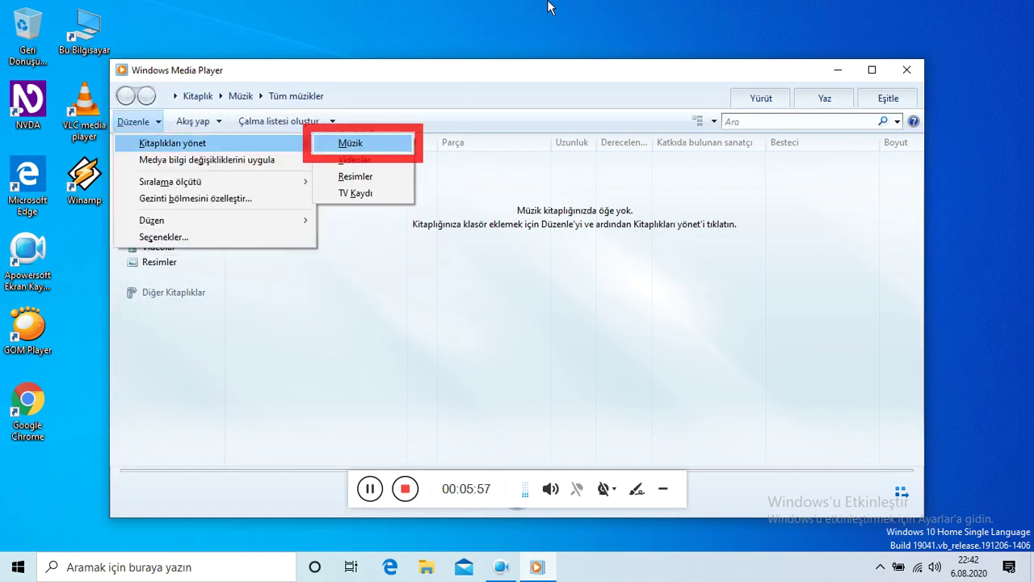
key("Down")
key("Down")
key("Down")
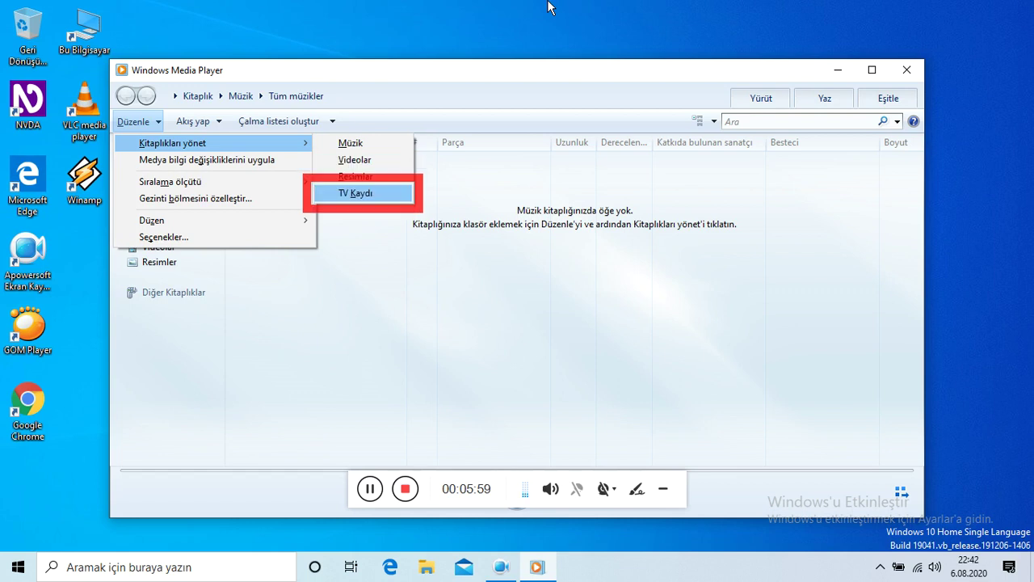
key("Down")
key("Left")
key("Down")
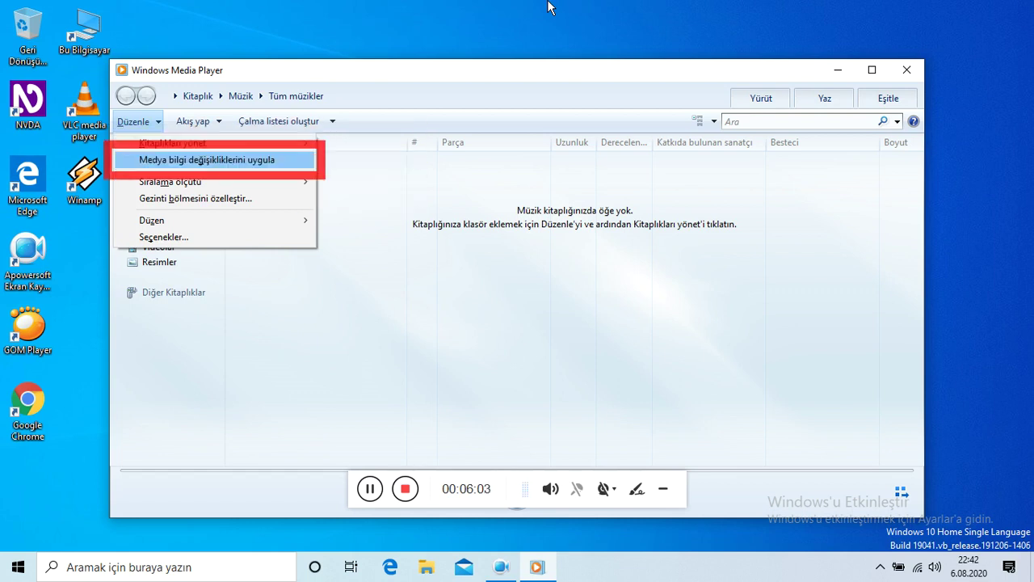
Sort the music library by Ad.
key("Down")
key("Right")
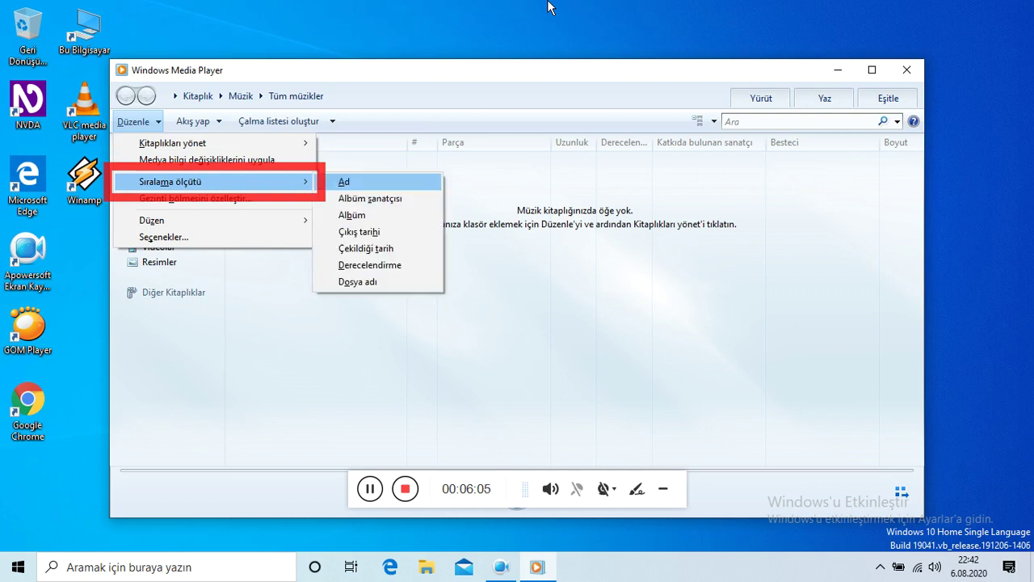
key("Return")
Open the settings for customizing the navigation pane (Gezinti bölmesini özelleştir).
key("Return")
key("Down")
key("Down")
key("Down")
key("Down")
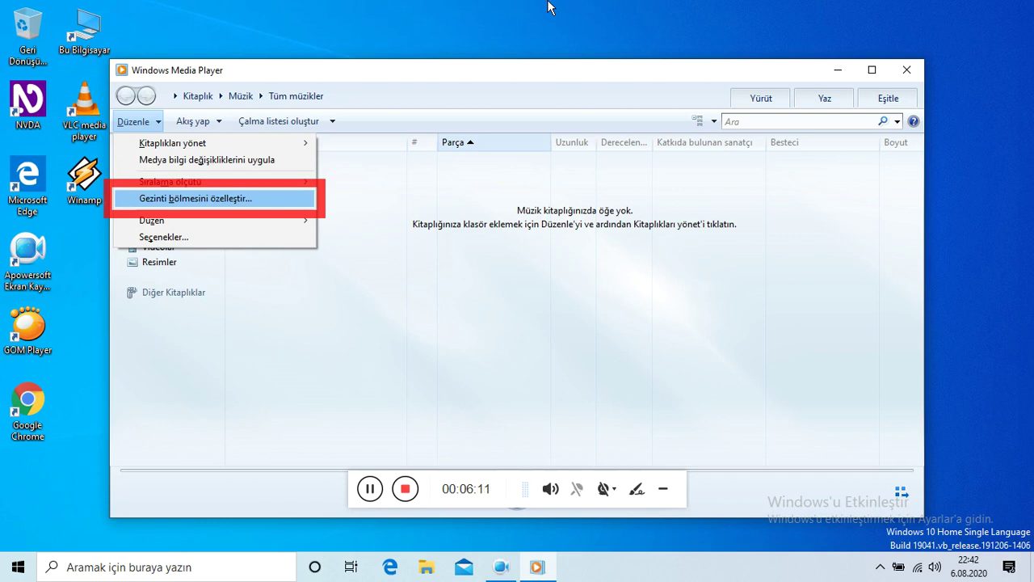
key("Return")
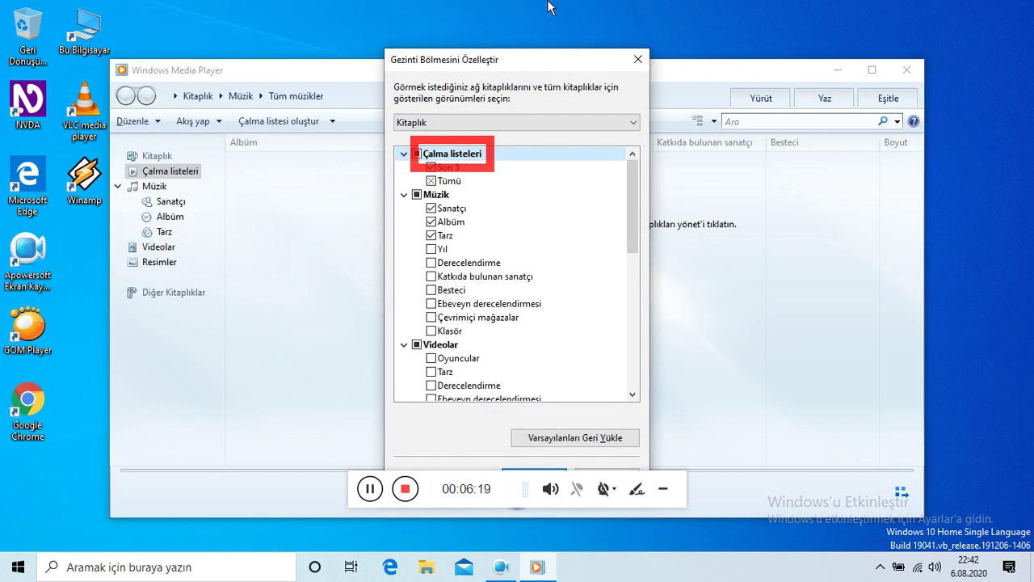
Toggle the Çalma listeleri group and back, and review the restore-defaults option and the Kitaplık selector.
key("space")
key("space")
key("Tab")
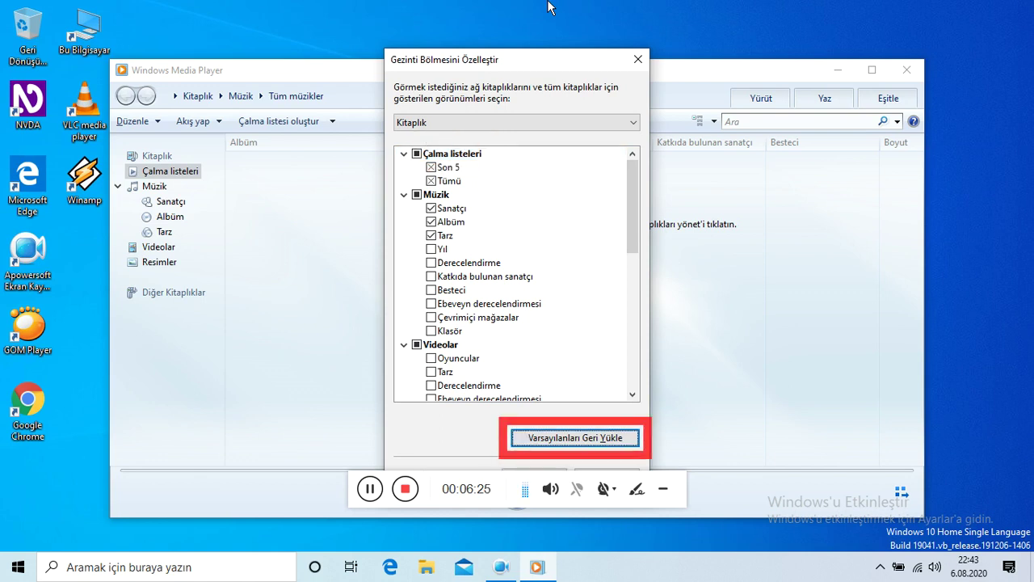
key("Tab")
key("Tab")
key("Tab")
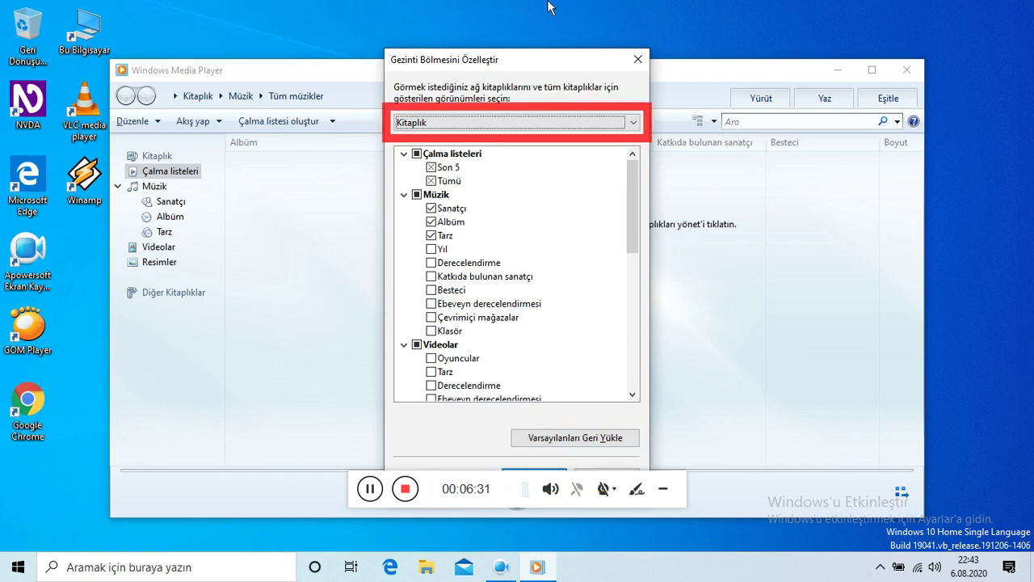
key("Tab")
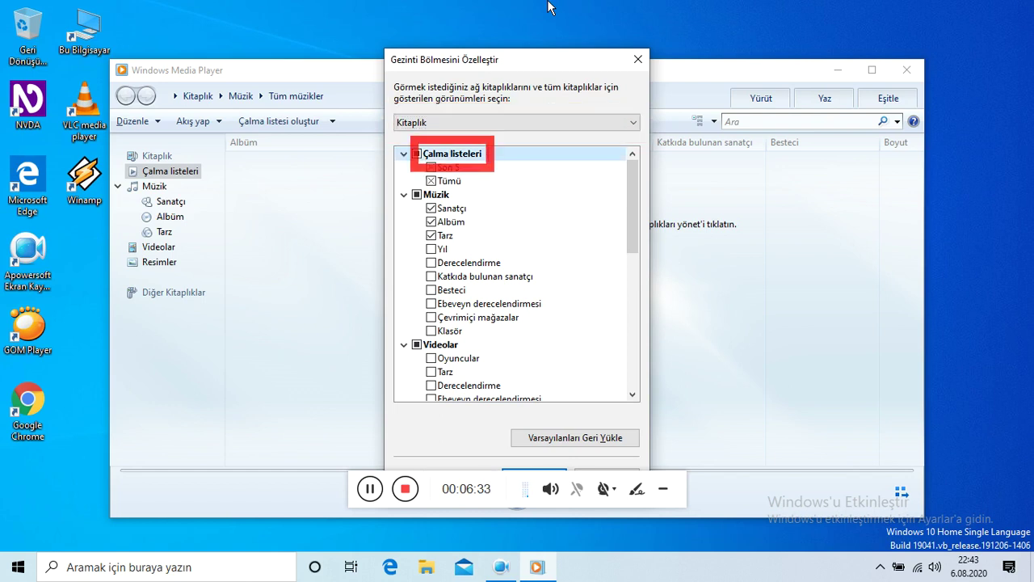
Enable the Tümü view under Çalma listeleri for the navigation pane.
key("Down")
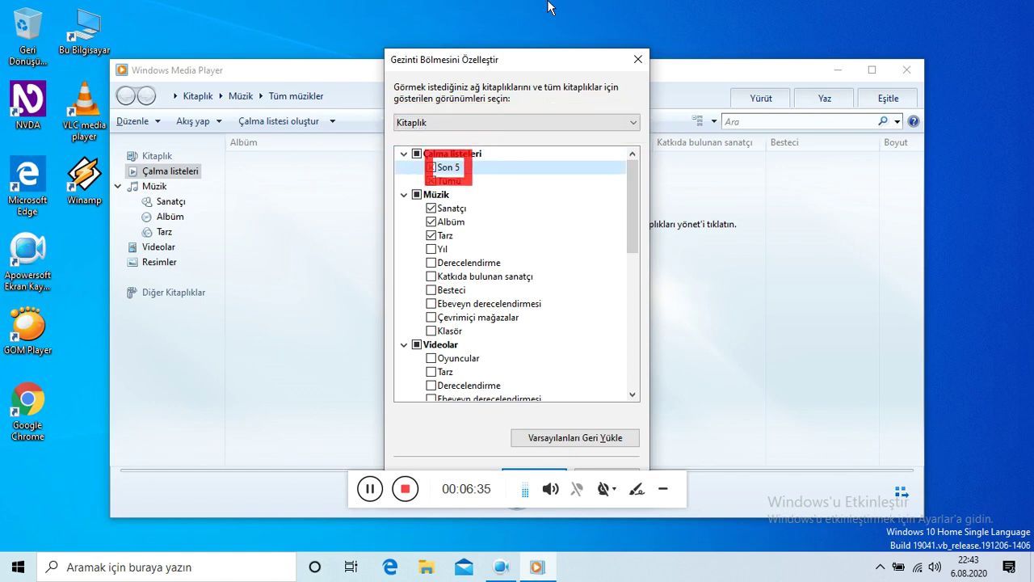
key("Down")
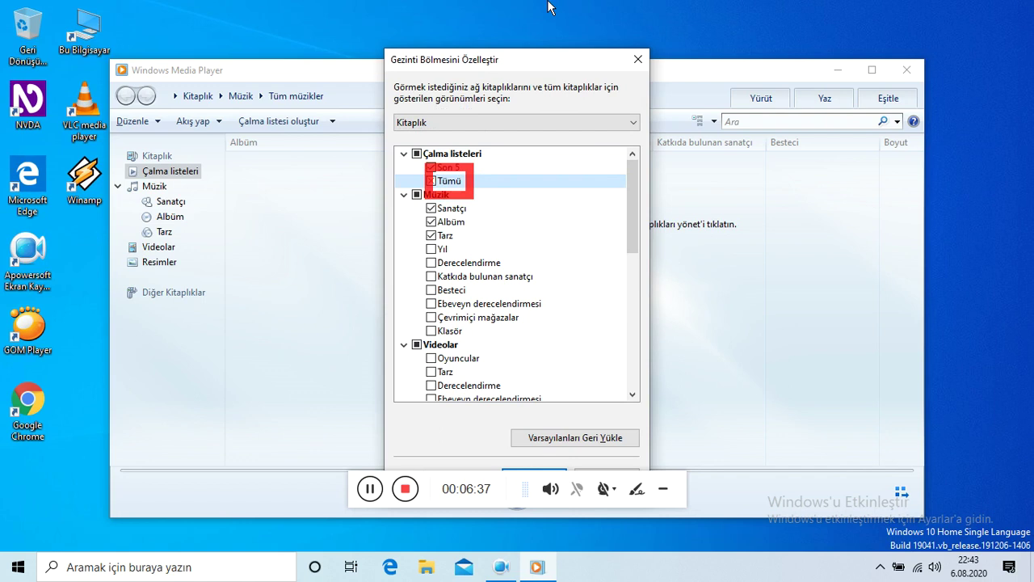
key("Down")
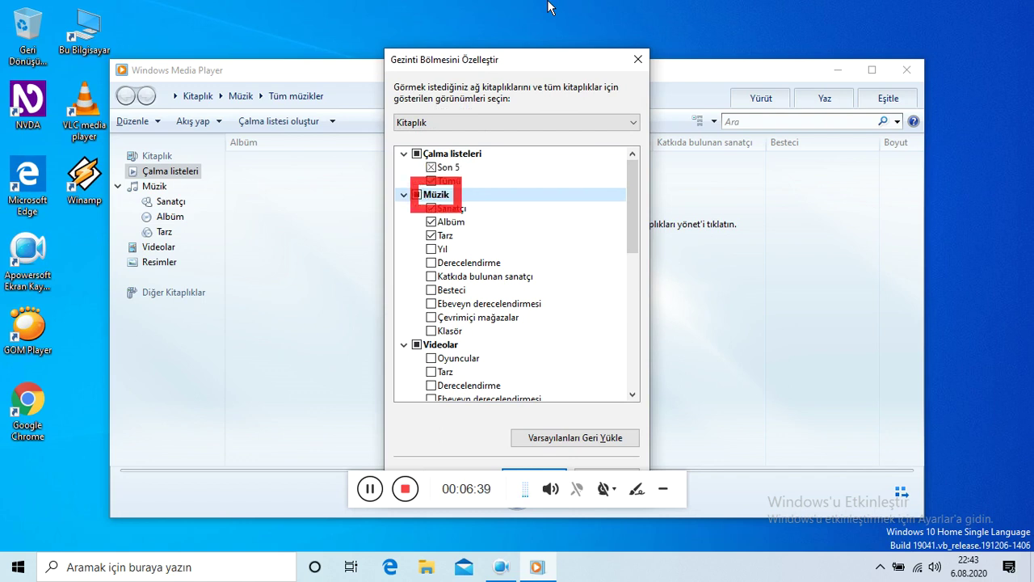
Enable the whole Müzik group for the navigation pane and review its views from Sanatçı to Klasör.
key("space")
key("Down")
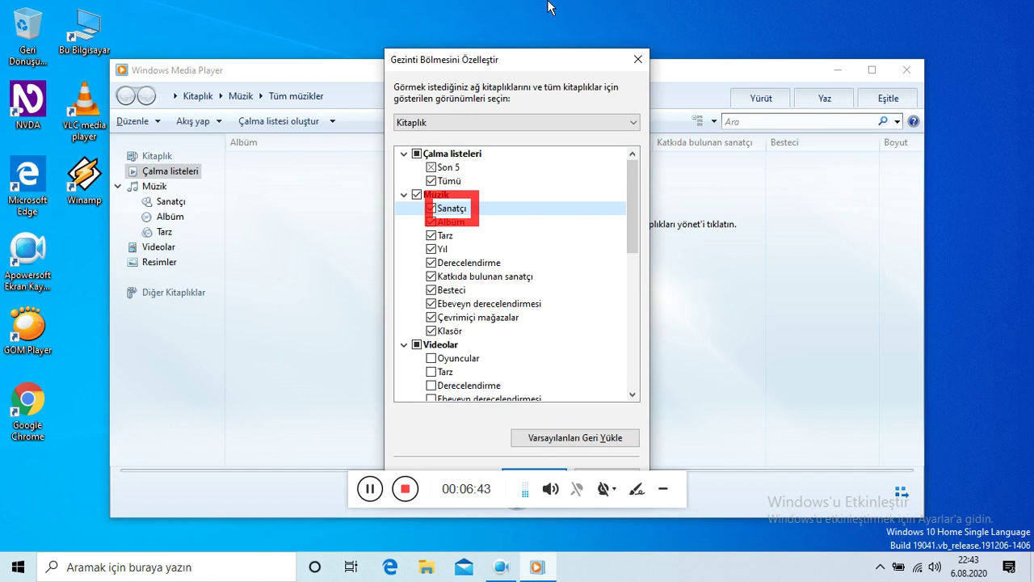
key("Down")
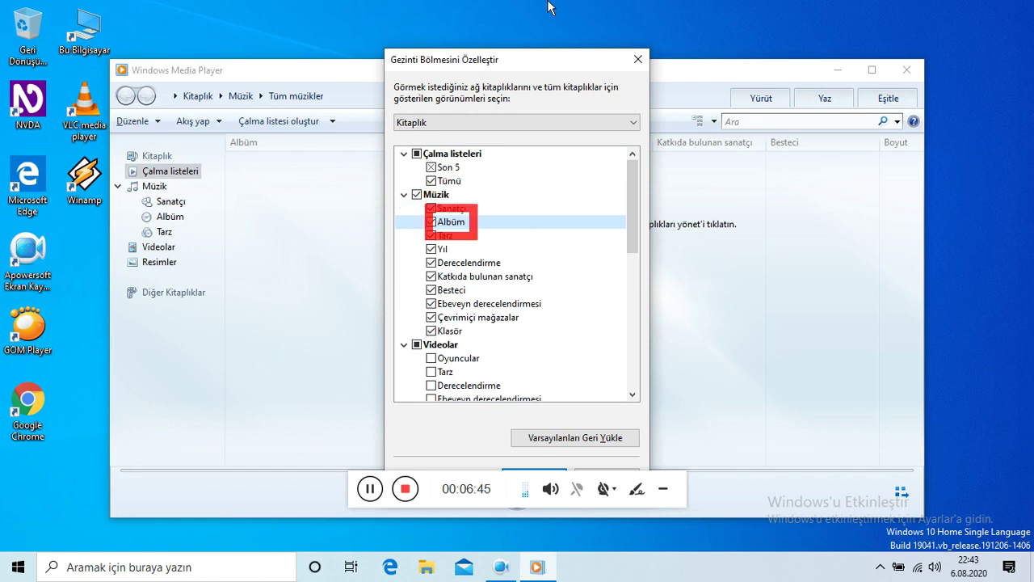
key("Down")
key("Down")
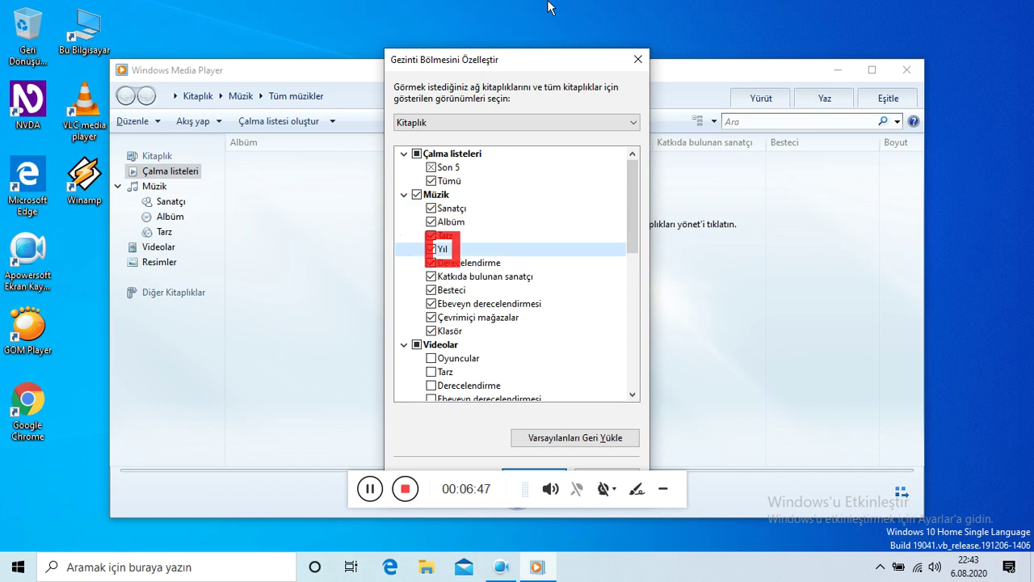
key("Down")
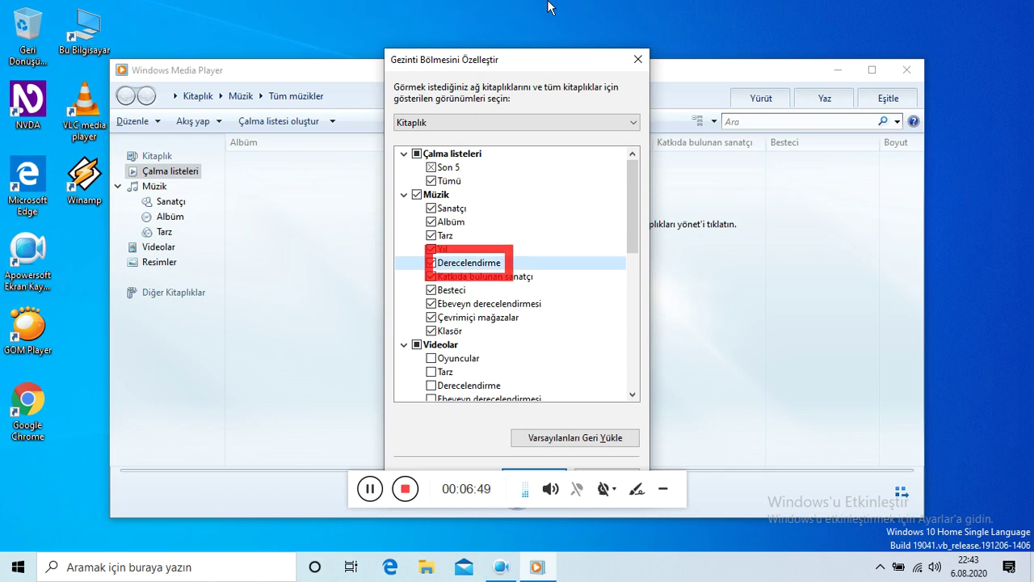
key("Down")
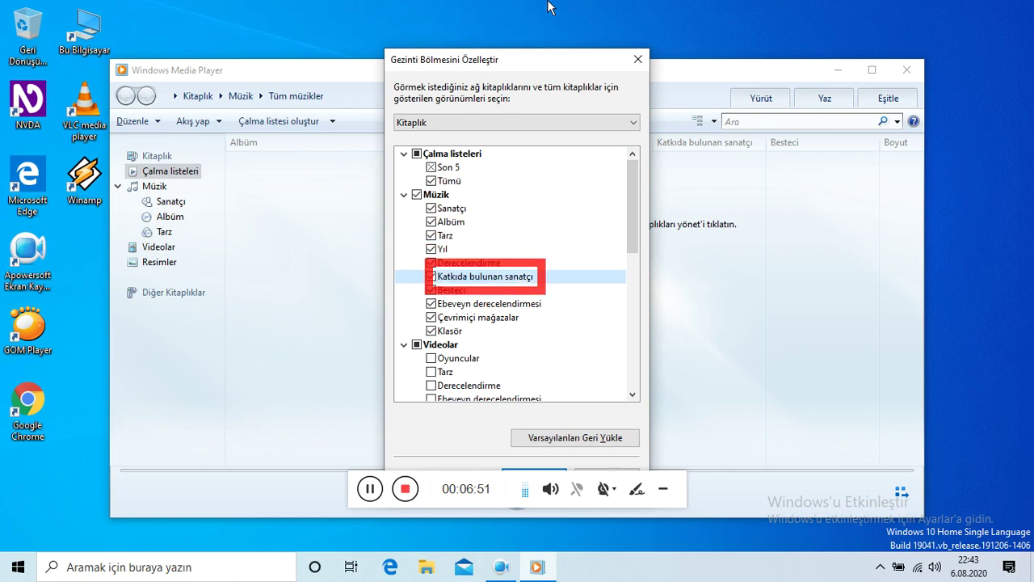
key("Down")
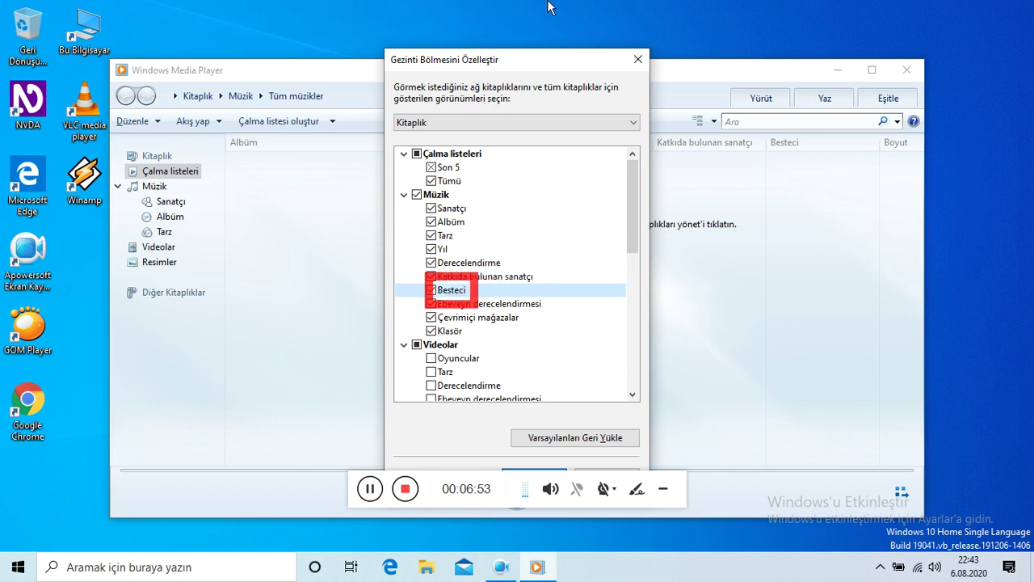
key("Down")
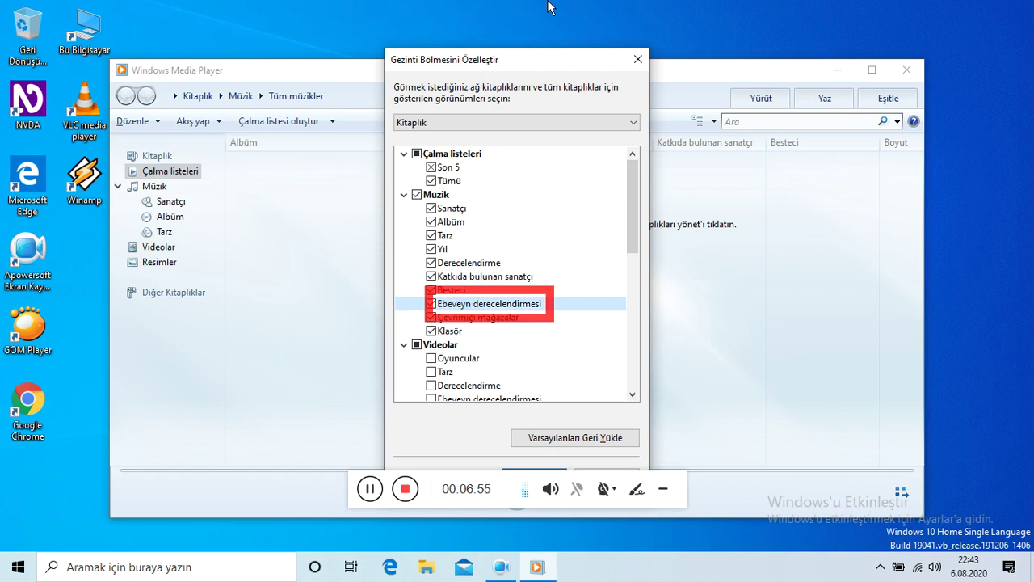
key("Down")
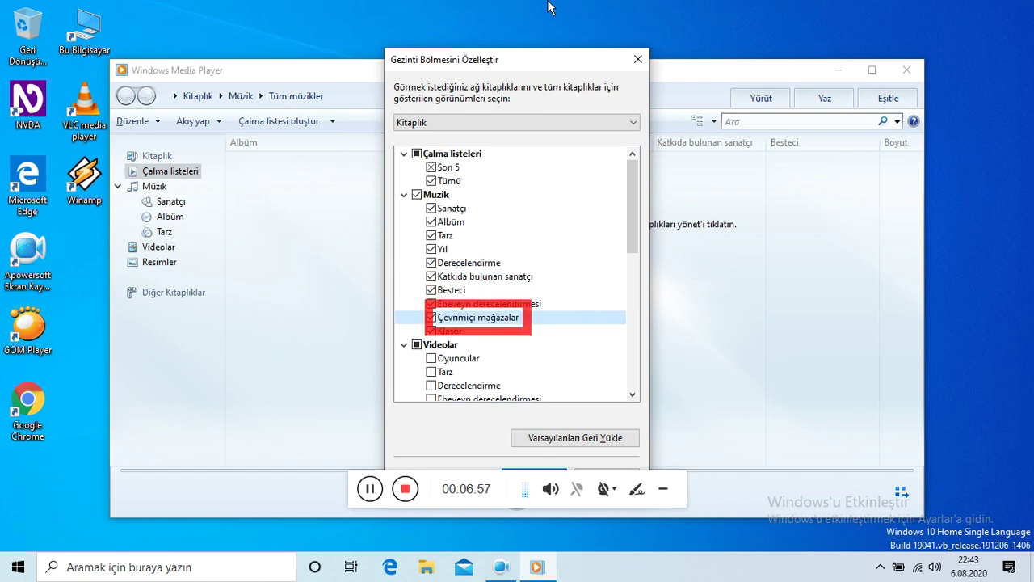
key("Down")
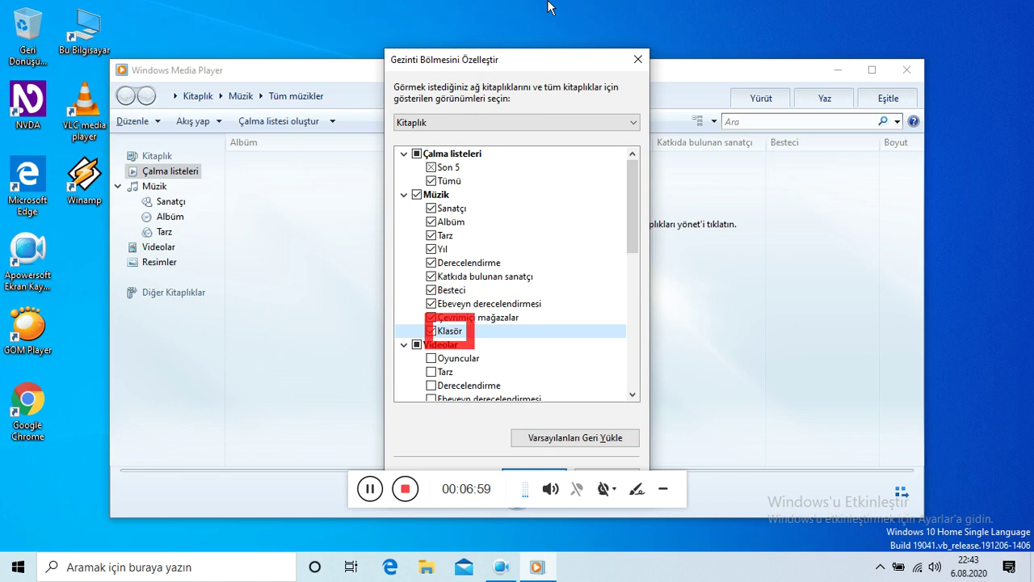
Enable the Videolar views Oyuncular, Tarz, Derecelendirme, Ebeveyn derecelendirmesi, Çevrimiçi mağazalar and Klasör.
key("Down")
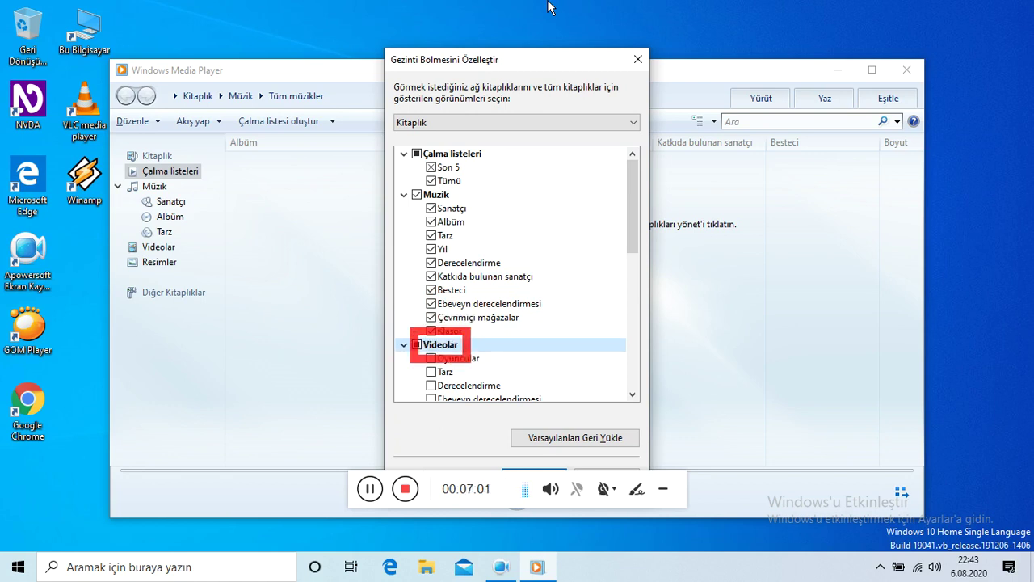
key("Down")
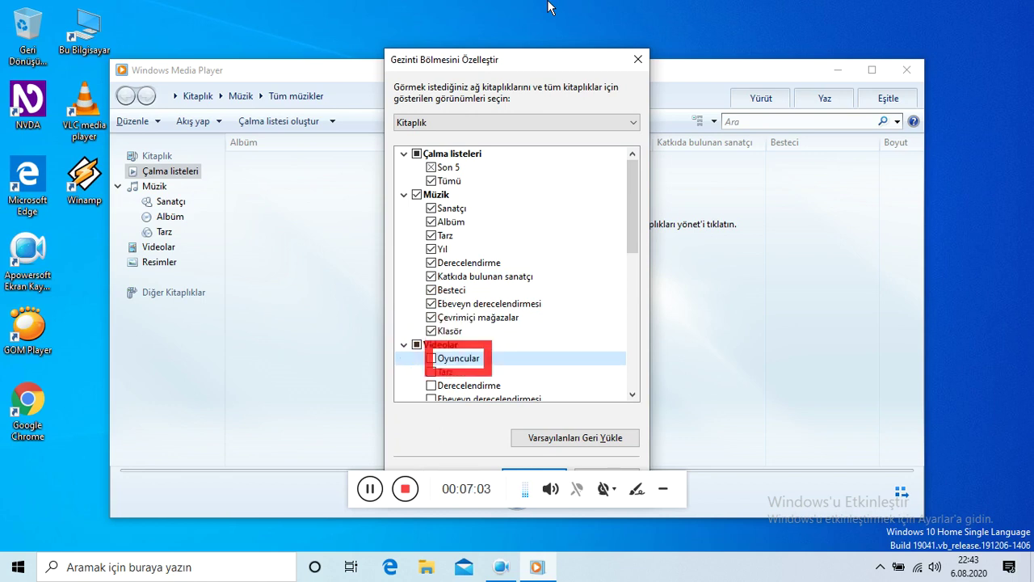
key("space")
key("Down")
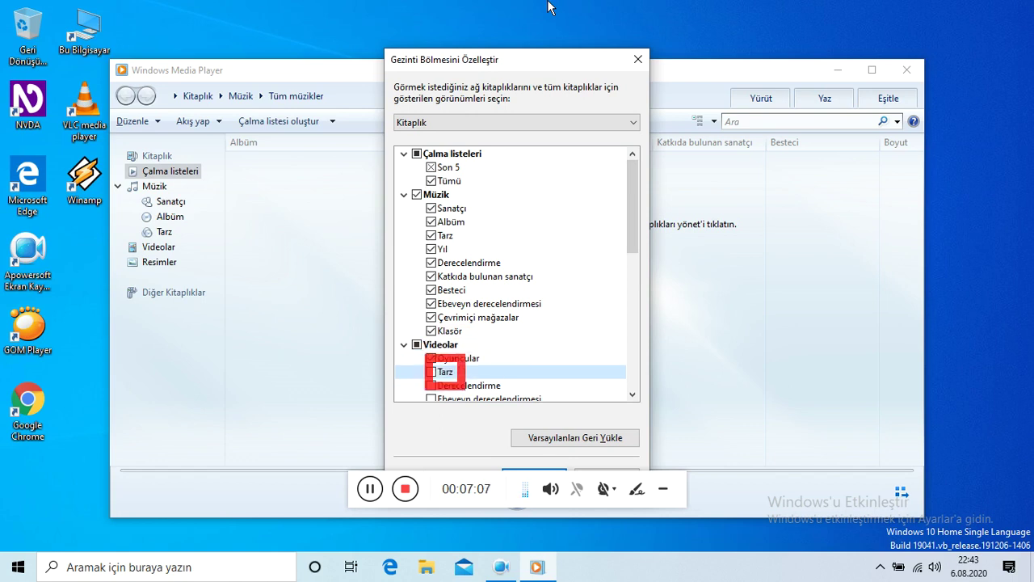
key("Down")
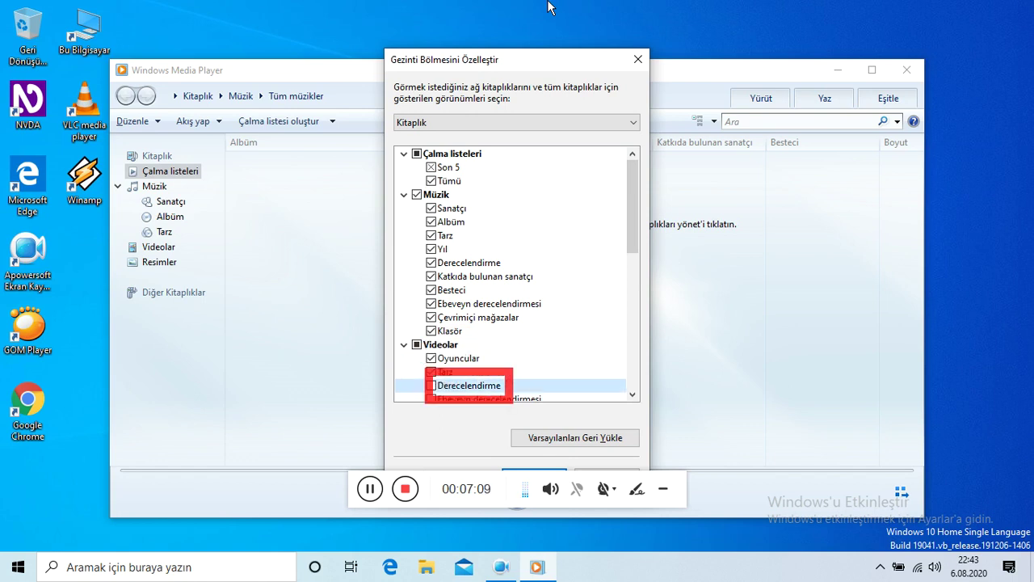
key("space")
key("Down")
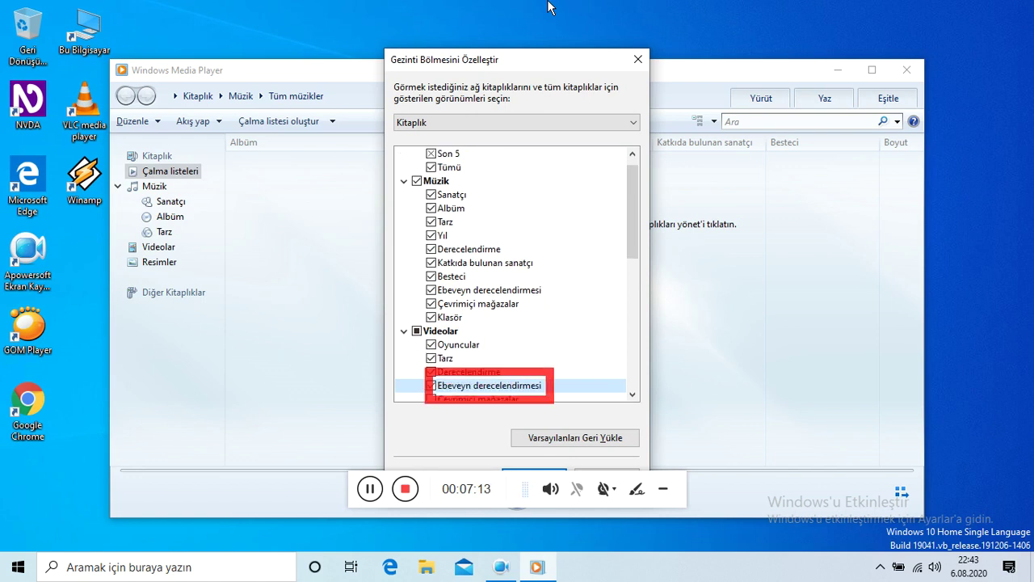
key("space")
key("Down")
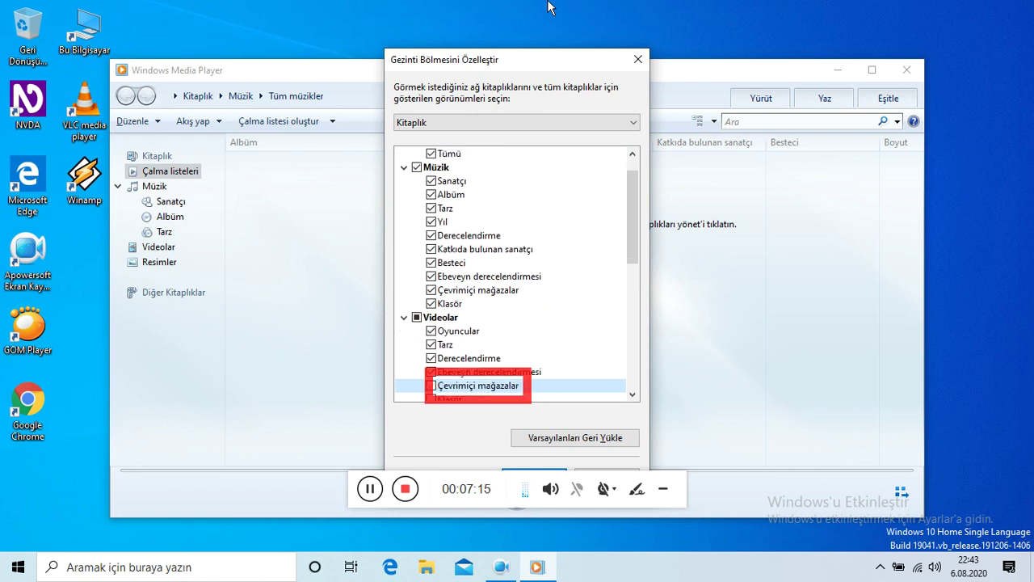
key("space")
key("Down")
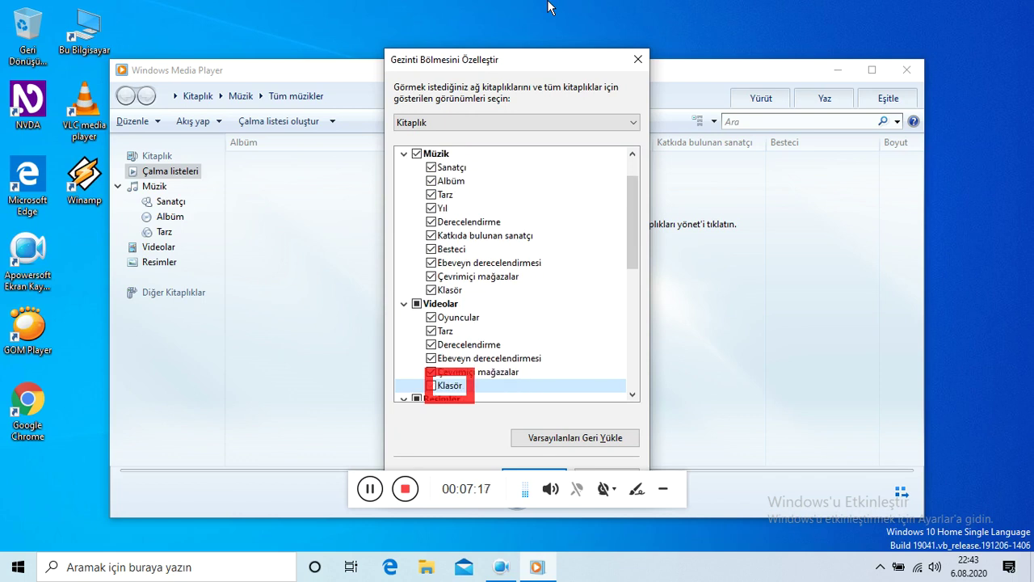
key("space")
Enable the Resimler views Etiketler, Çekildiği tarih, Derecelendirme and Klasör for the navigation pane.
key("Down")
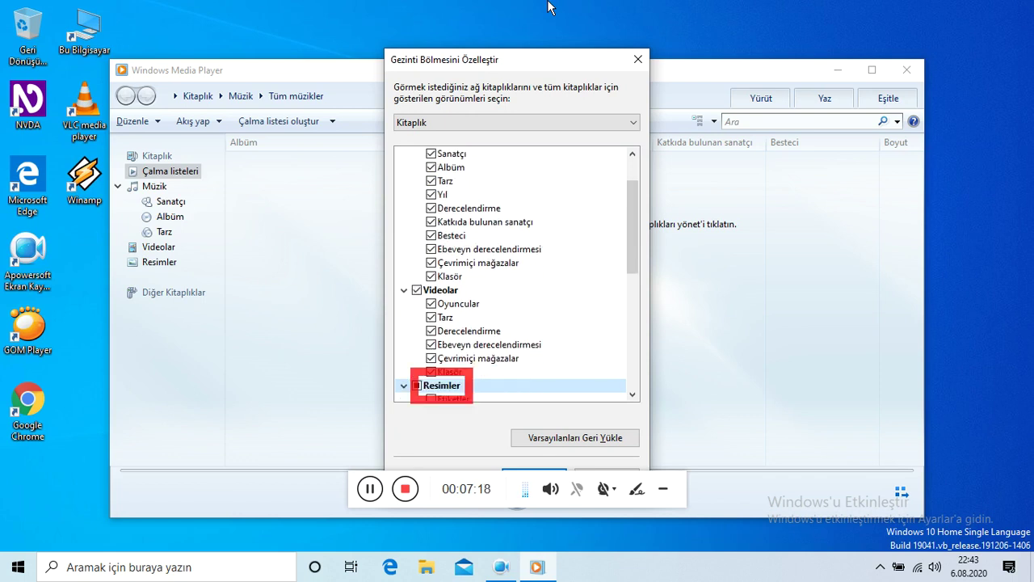
key("Down")
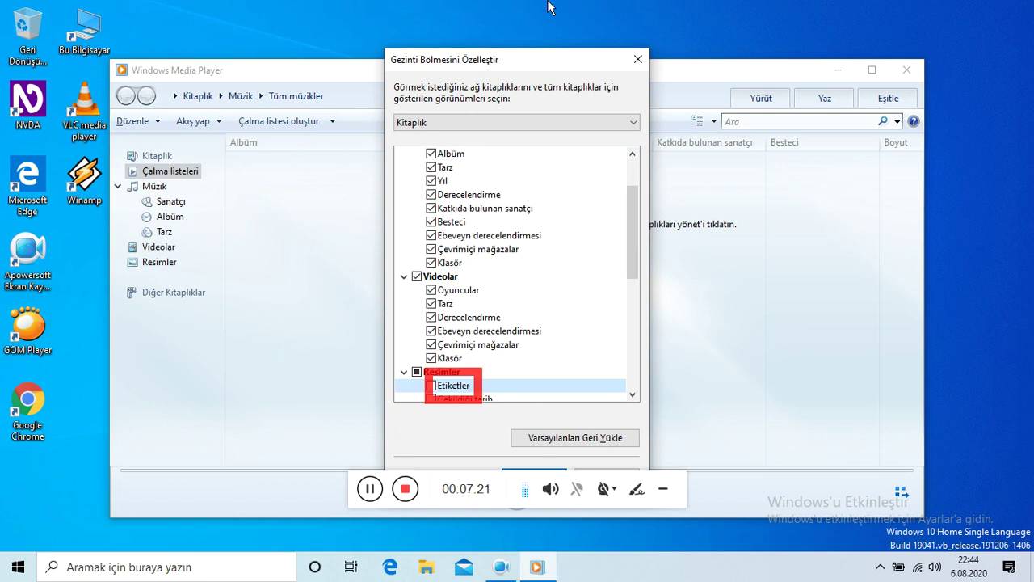
key("space")
key("Down")
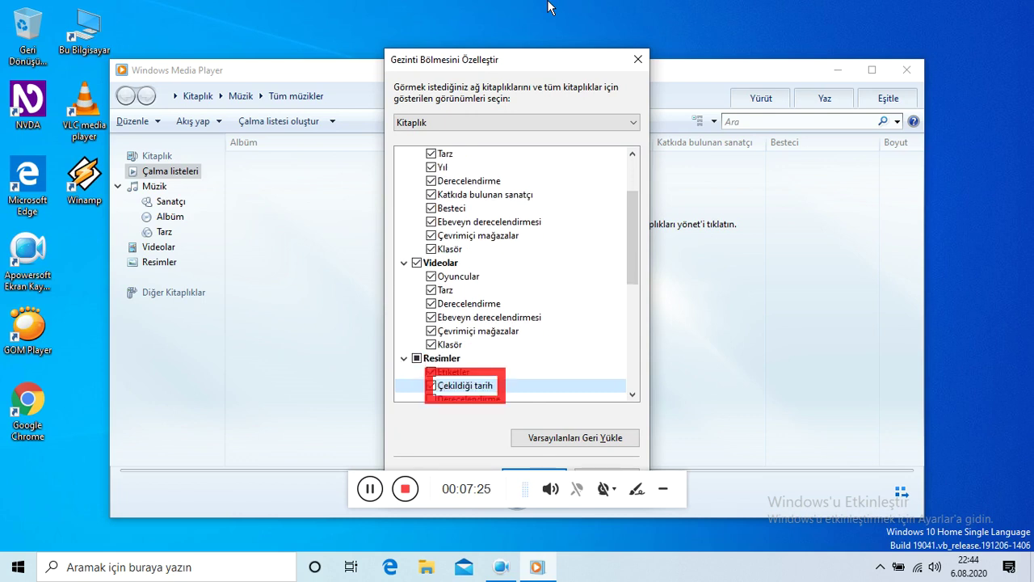
key("space")
key("Down")
key("space")
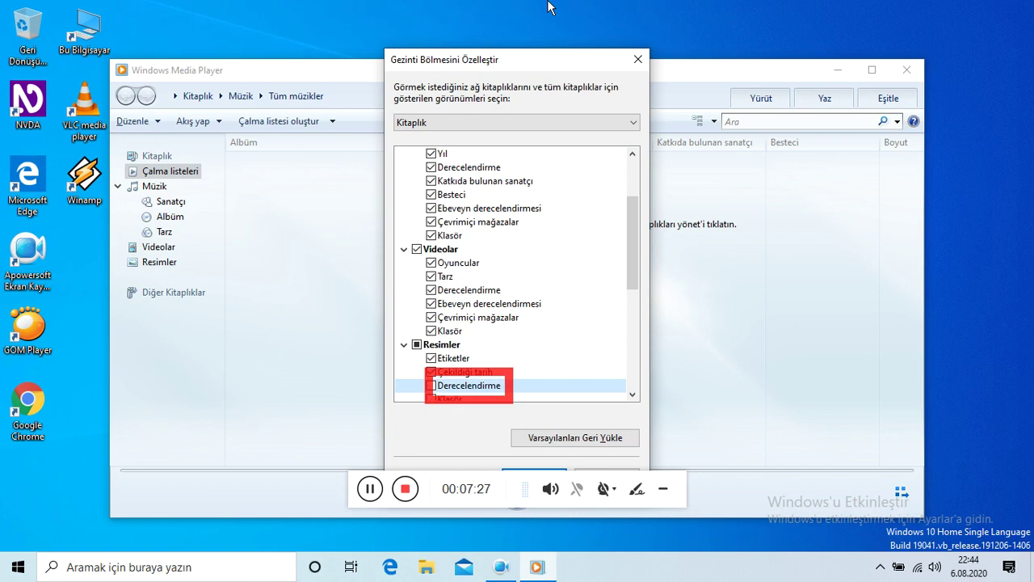
key("Down")
key("space")
key("Down")
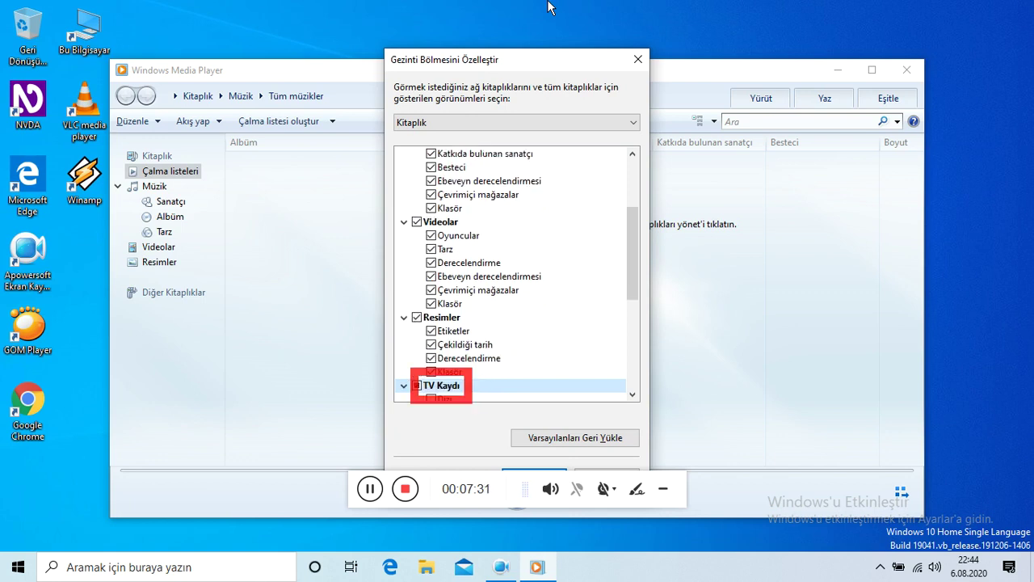
Enable the TV Kaydı views Dizi, Tarz, Oyuncular, Derecelendirme, Ebeveyn derecelendirmesi, Çevrimiçi mağazalar and Klasör.
key("Down")
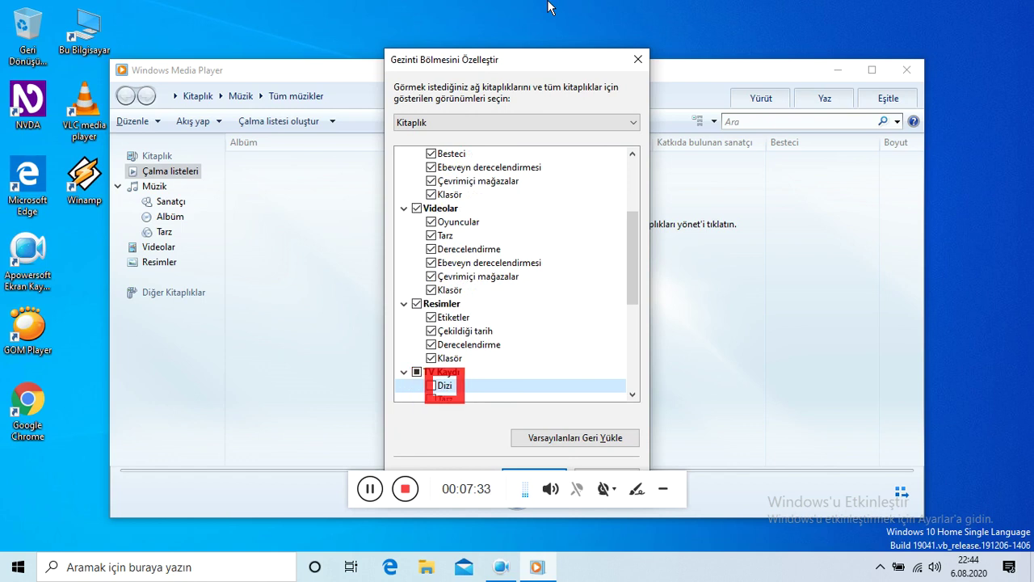
key("space")
key("Down")
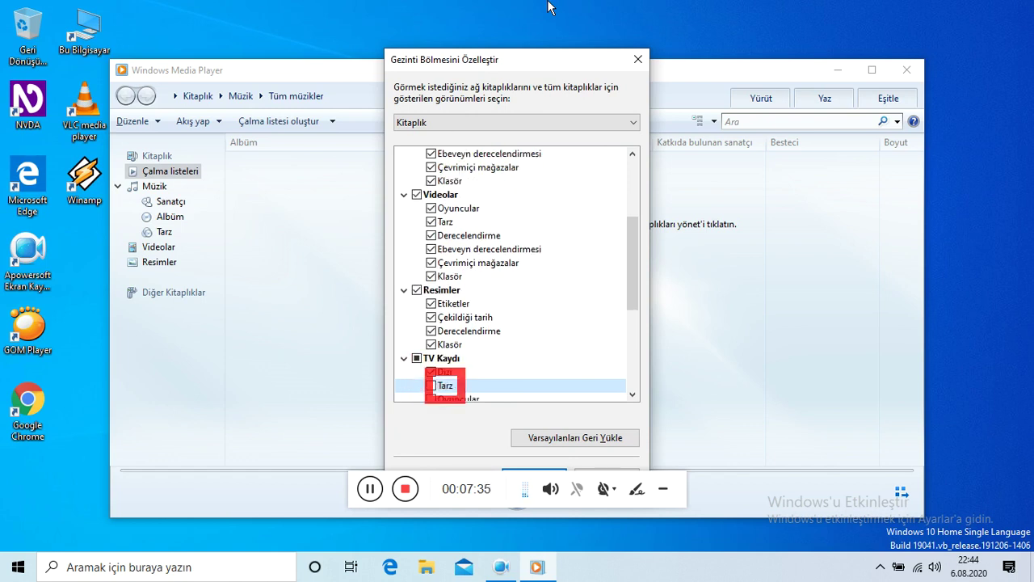
key("space")
key("Down")
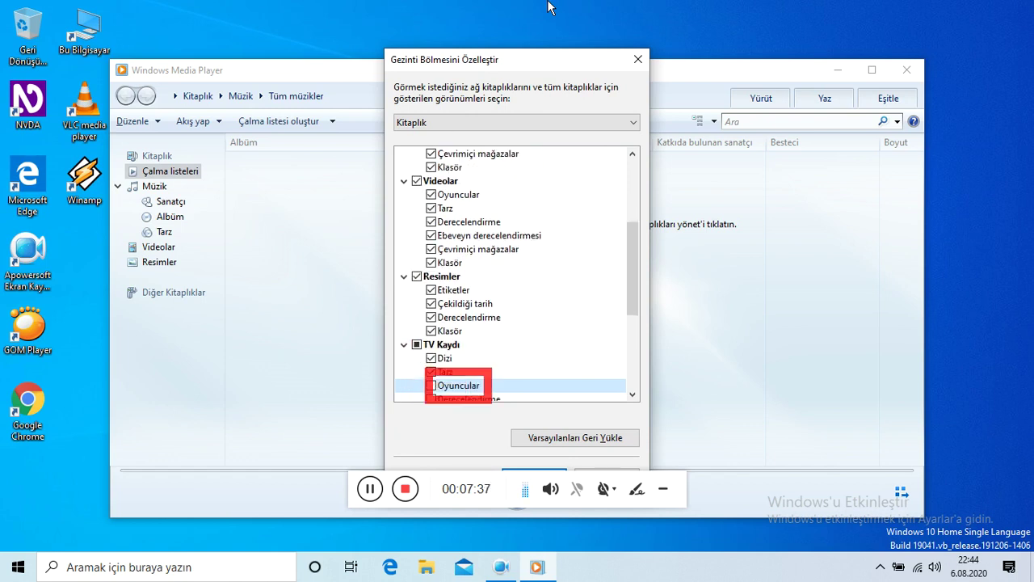
key("space")
key("Down")
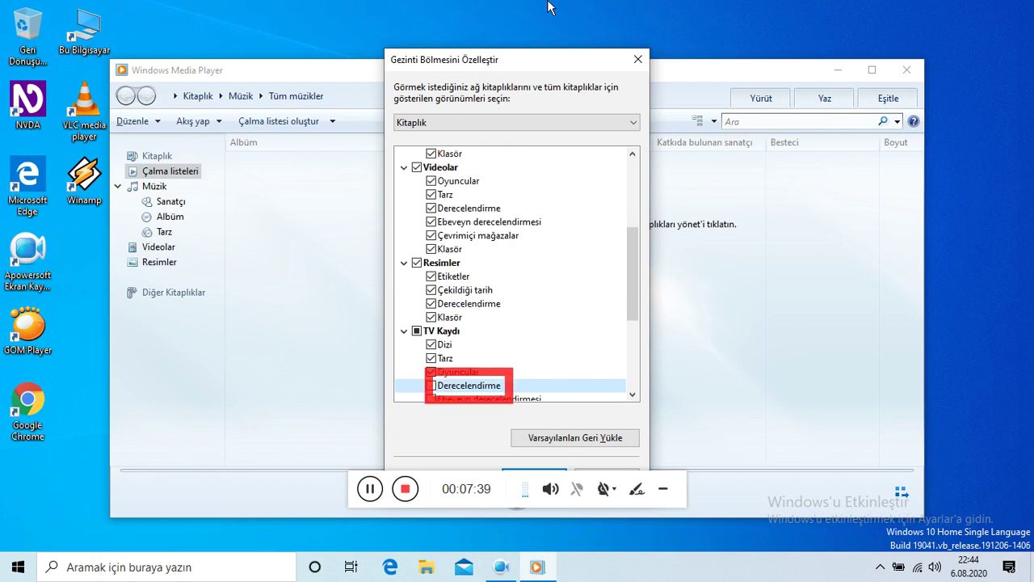
key("space")
key("Down")
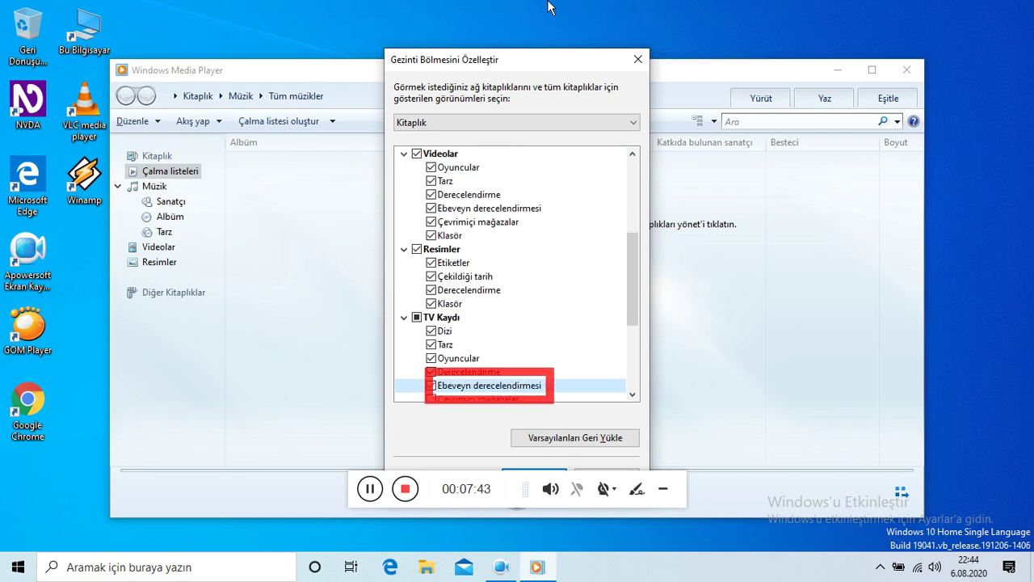
key("space")
key("Down")
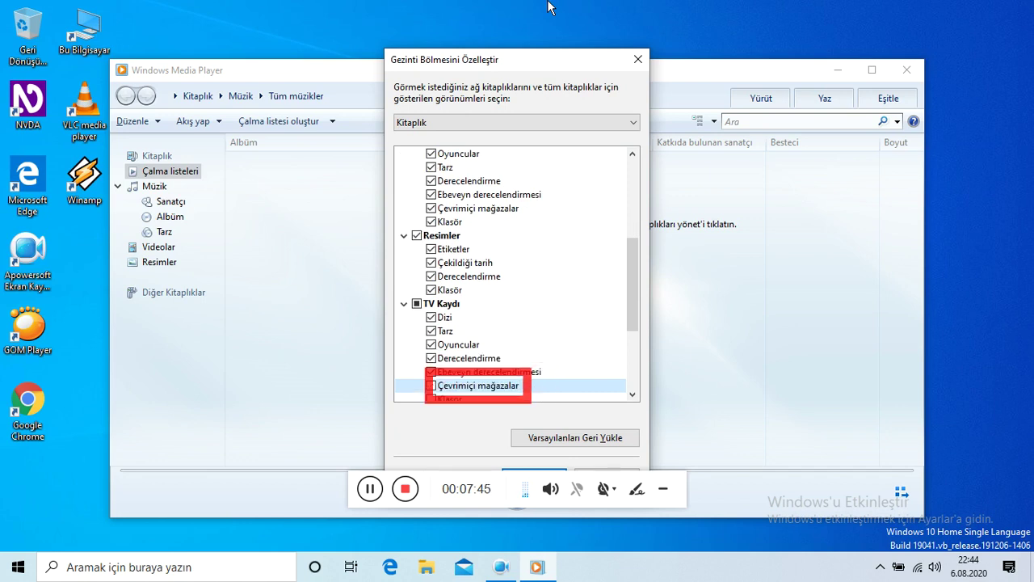
key("space")
key("Down")
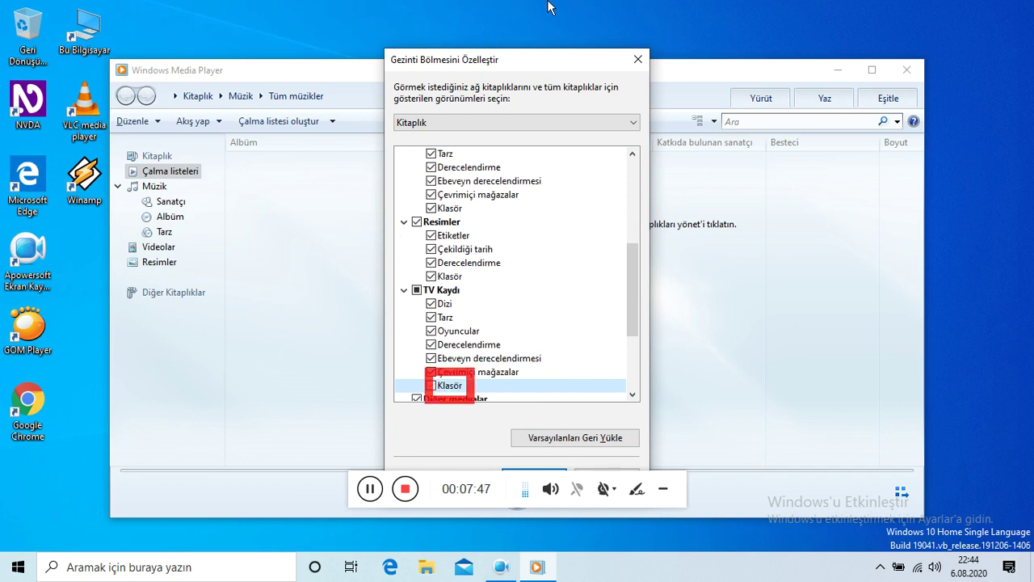
key("space")
key("Down")
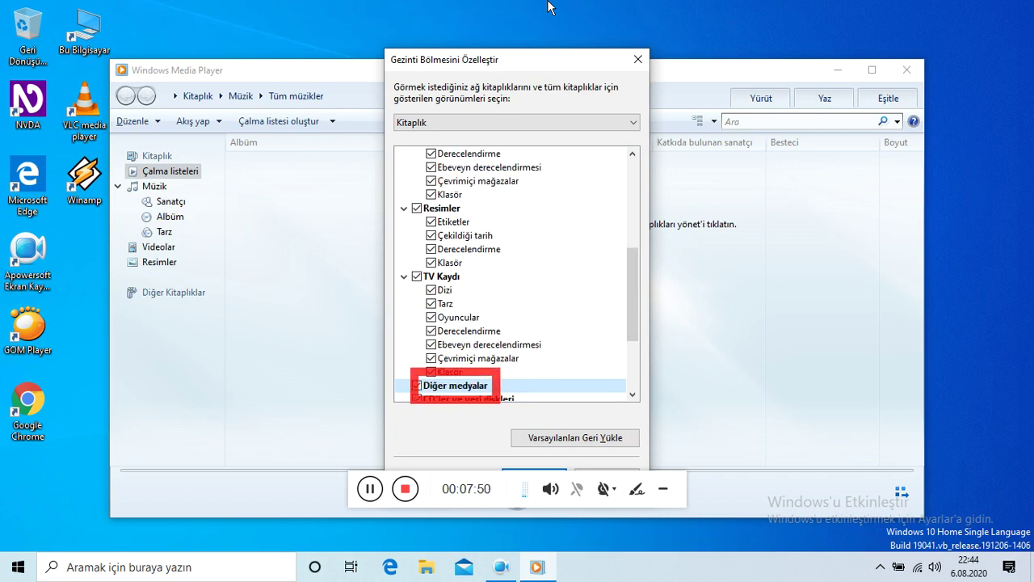
Enable Müzik, Çalma listeleri and Diğer medyalar under Aygıtları eşitle, and apply the navigation pane customization.
key("Down")
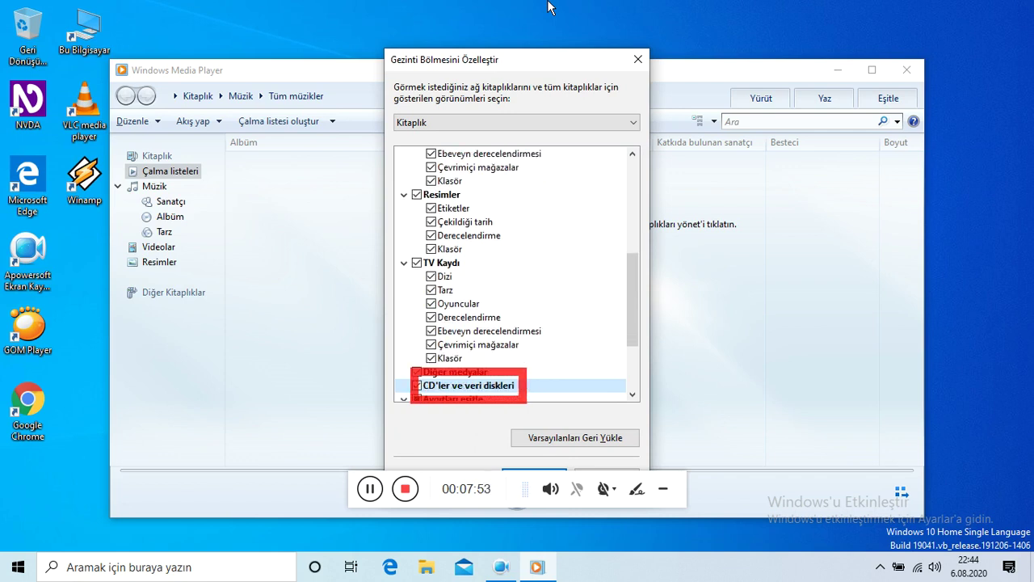
key("Down")
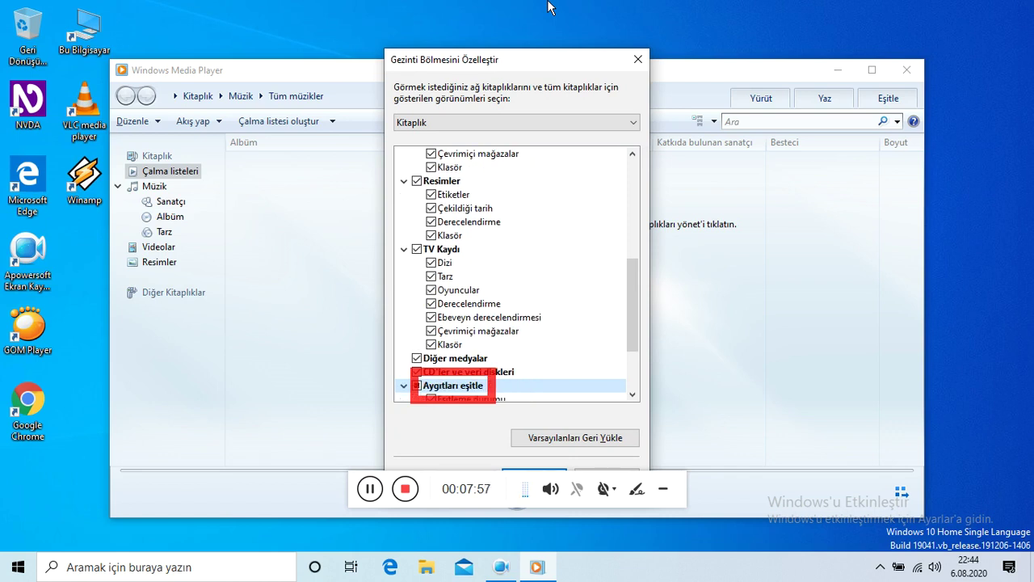
key("Down")
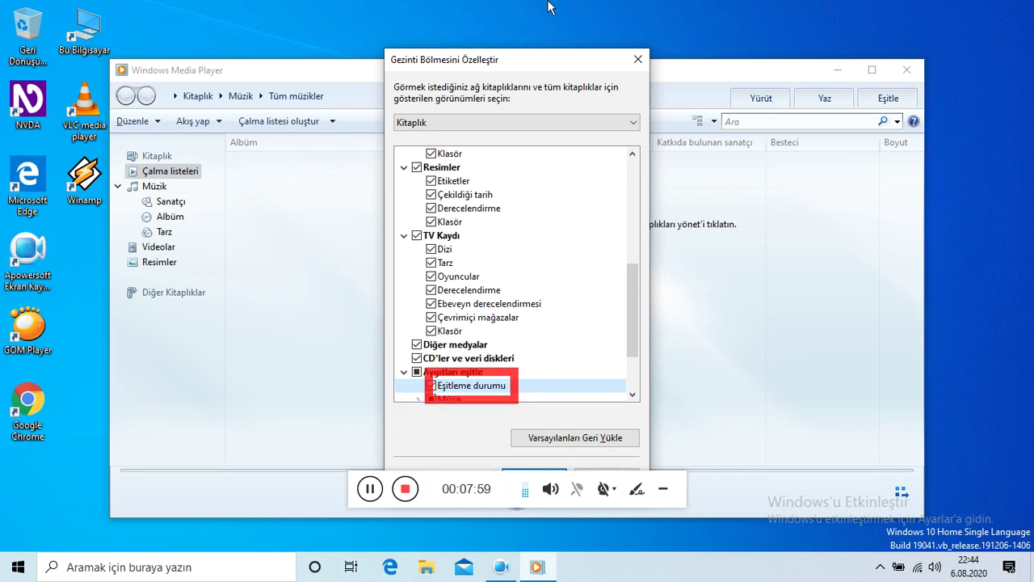
key("Down")
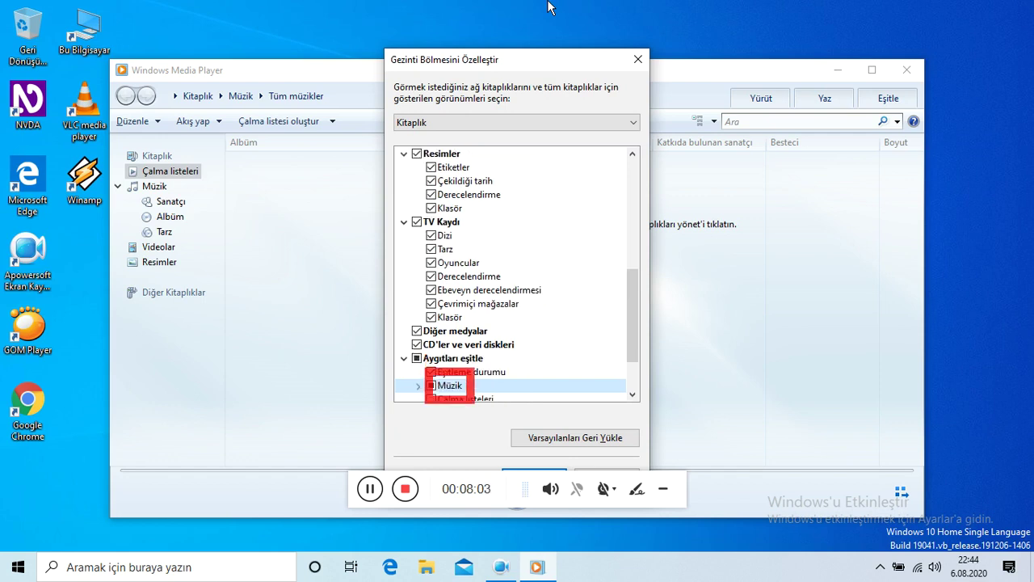
key("space")
key("Down")
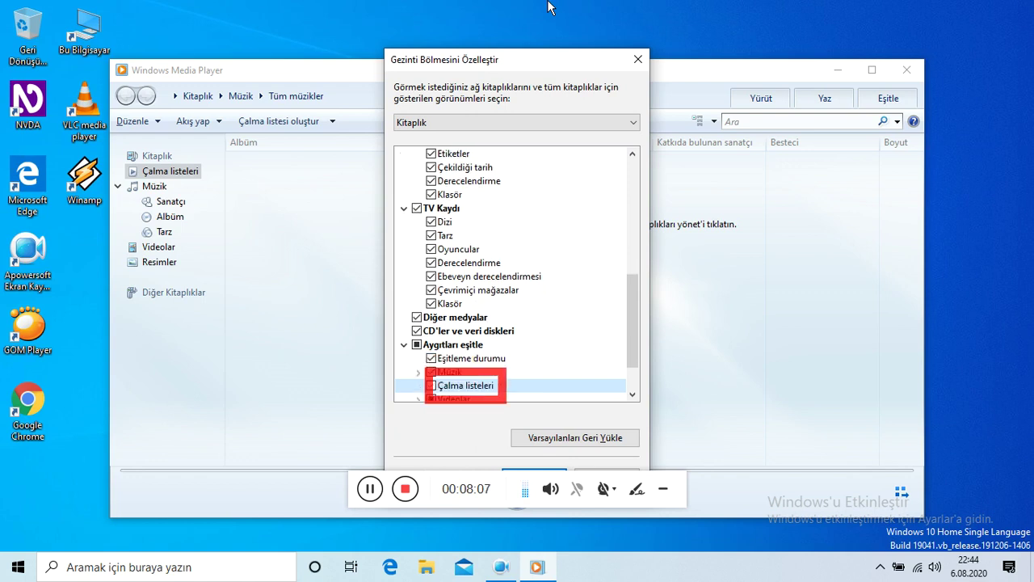
key("Down")
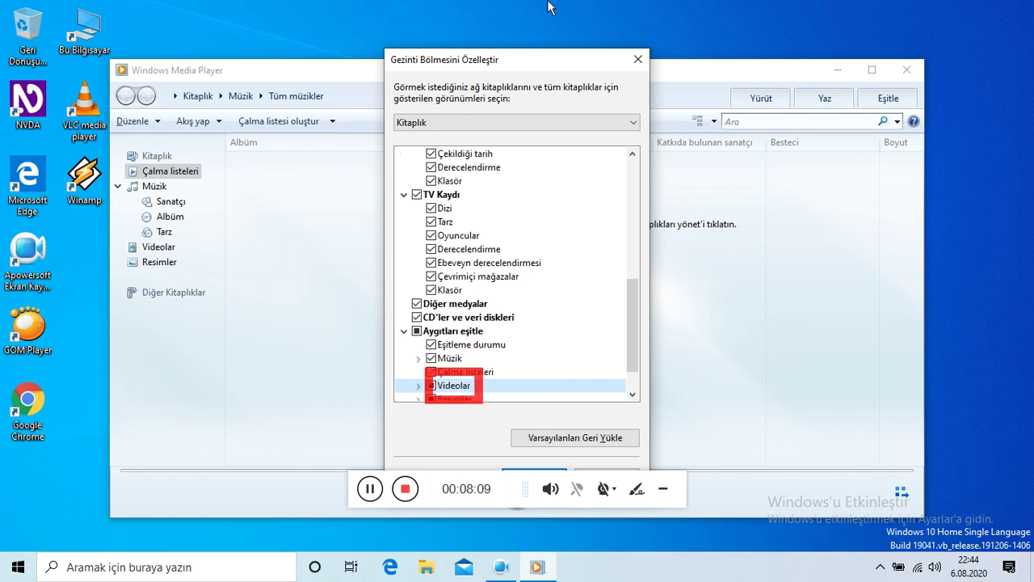
key("Down")
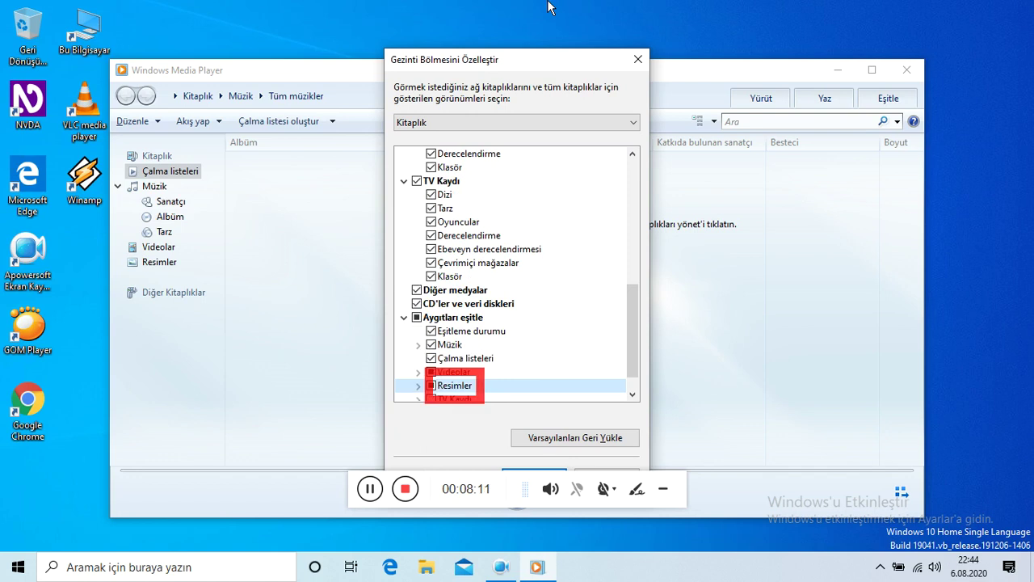
key("Down")
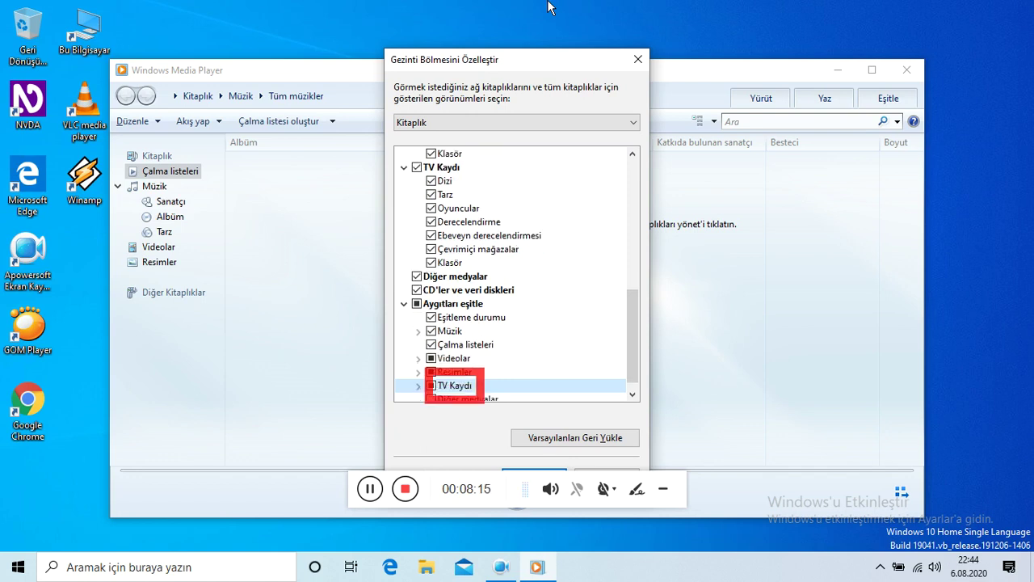
key("Down")
key("space")
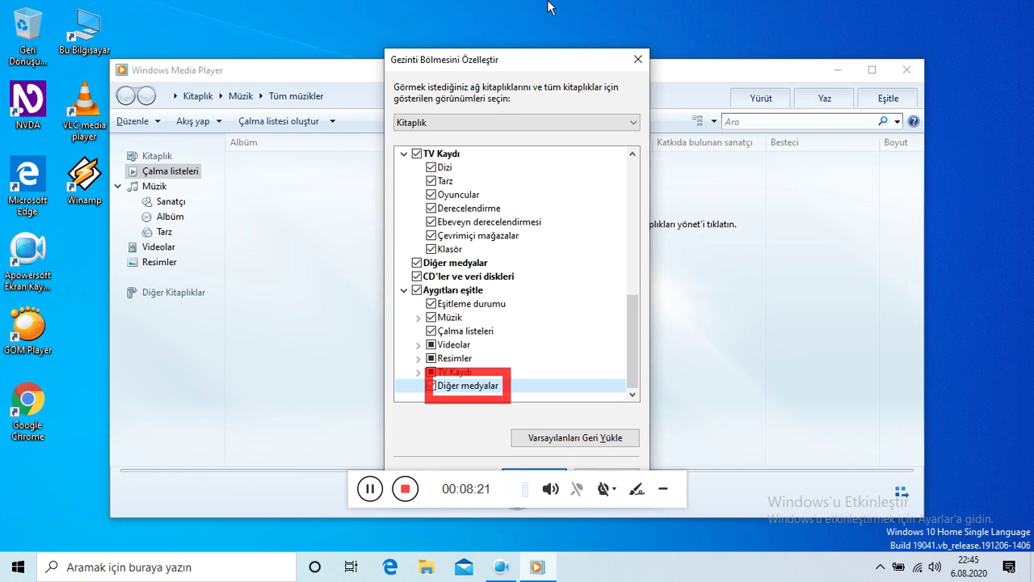
key("Tab")
key("Tab")
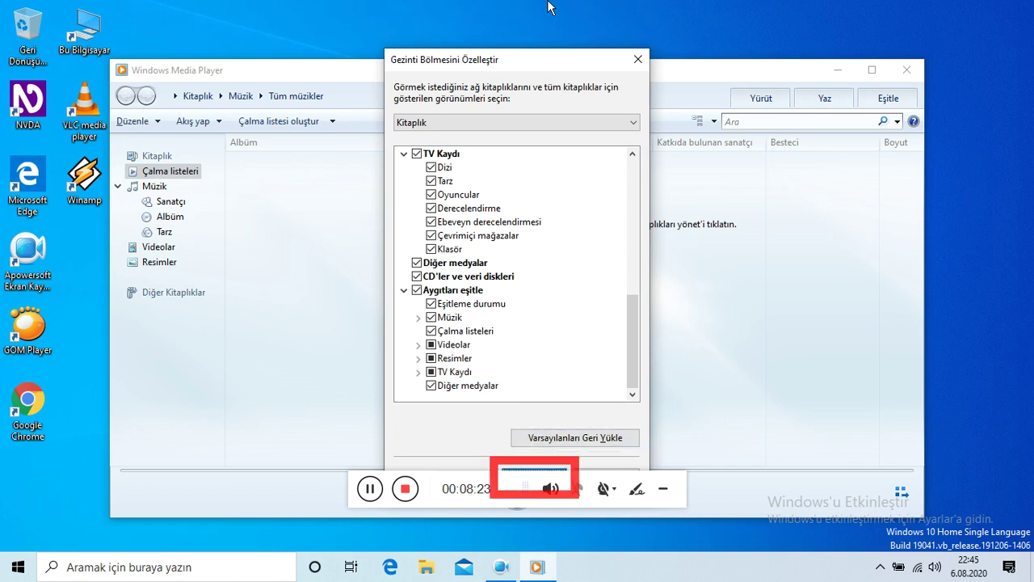
key("Return")
Turn on Menü çubuğunu göster in the Düzen layout options.
key("Return")
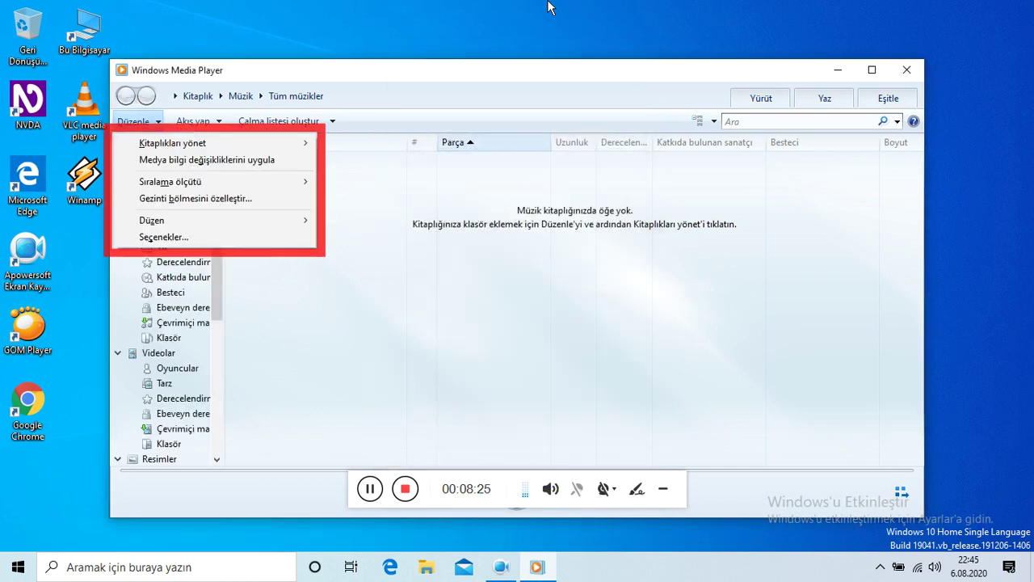
key("Down")
key("Down")
key("Down")
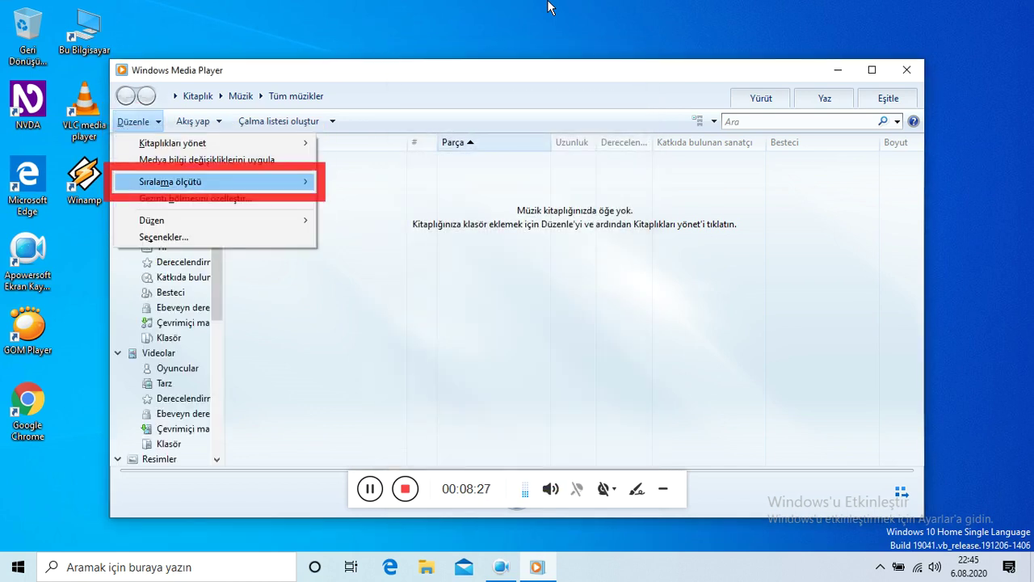
key("Down")
key("Down")
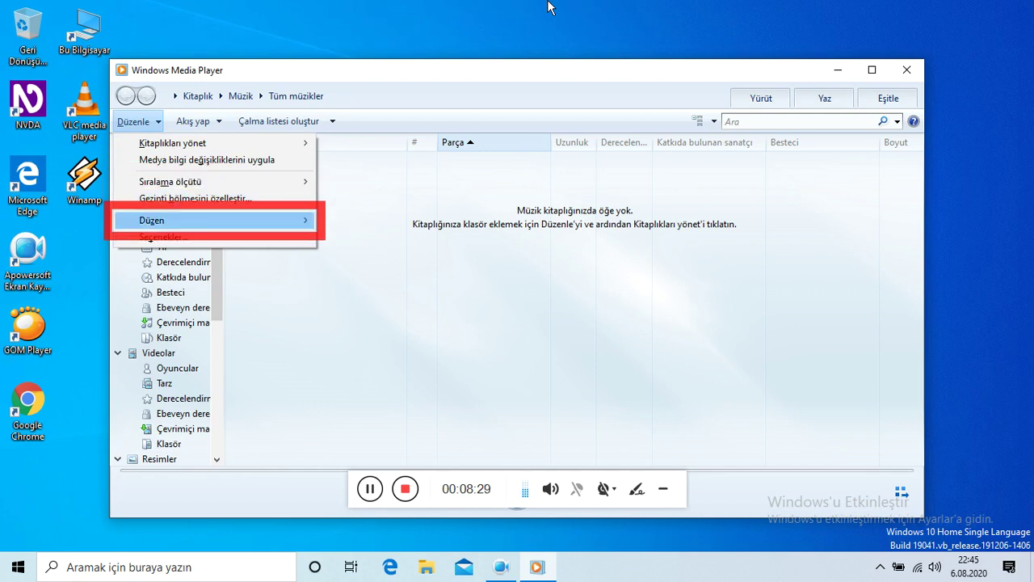
key("Up")
key("Right")
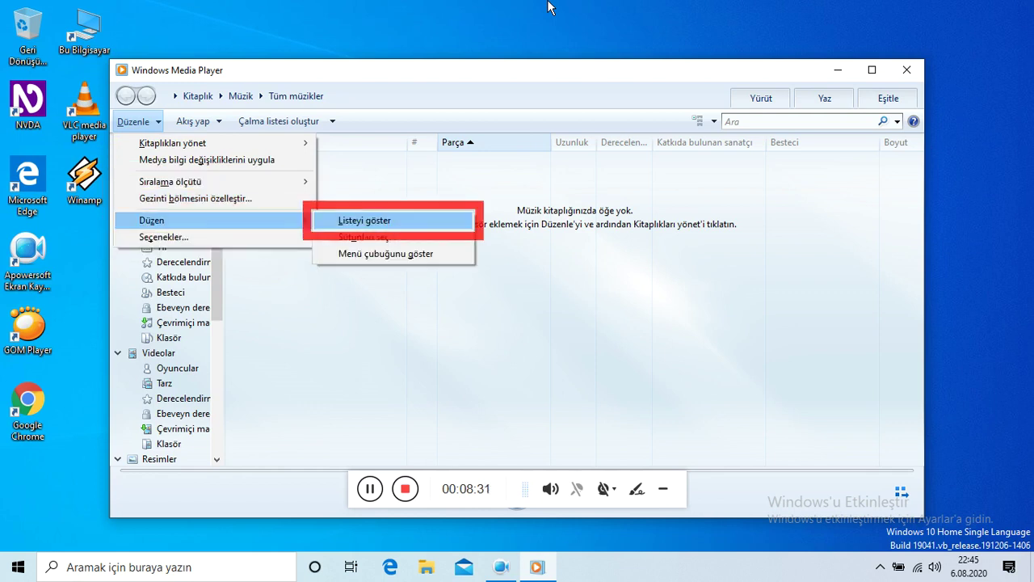
key("Down")
key("Down")
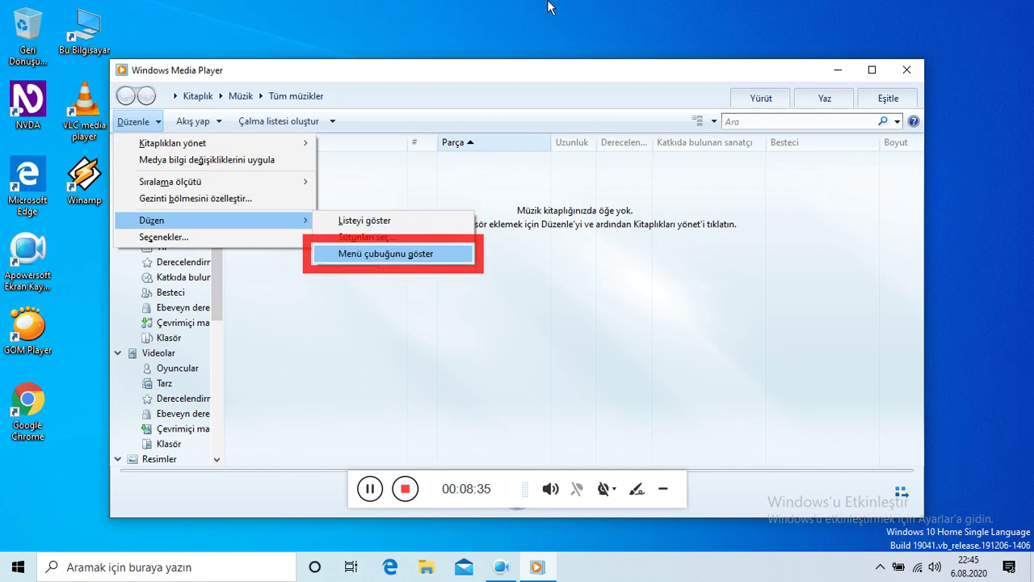
key("Return")
Find Sütunları seç among the Düzen layout options and open the column selection for the Müzik view.
key("Return")
key("Down")
key("Down")
key("Down")
key("Down")
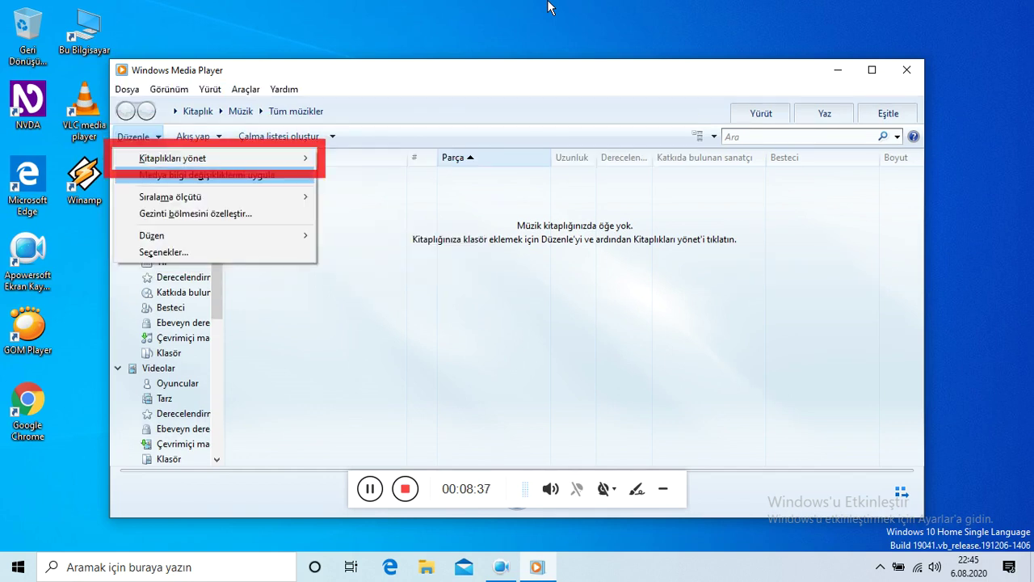
key("Down")
key("Up")
key("Right")
key("Down")
key("Up")
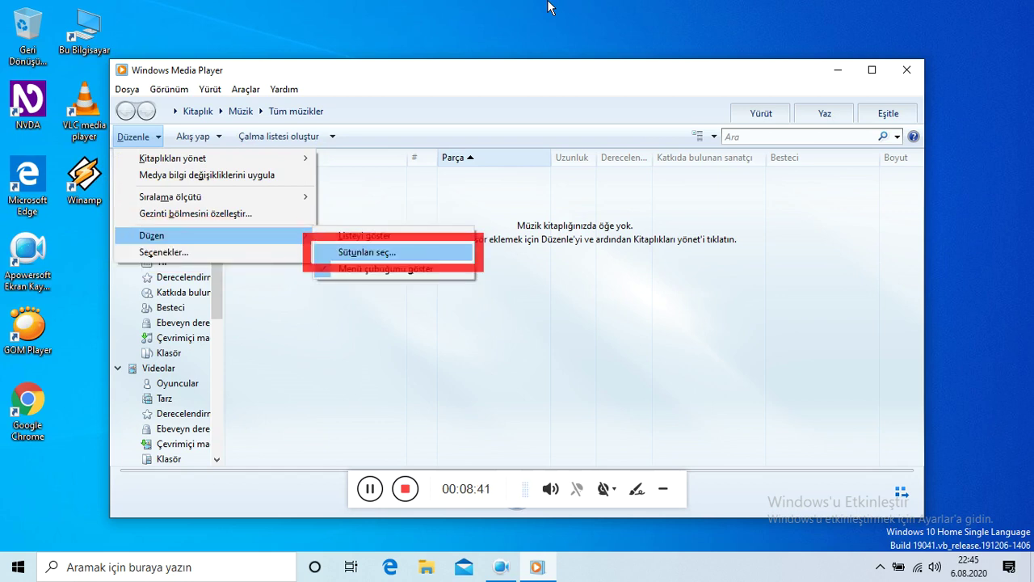
key("Escape")
key("Escape")
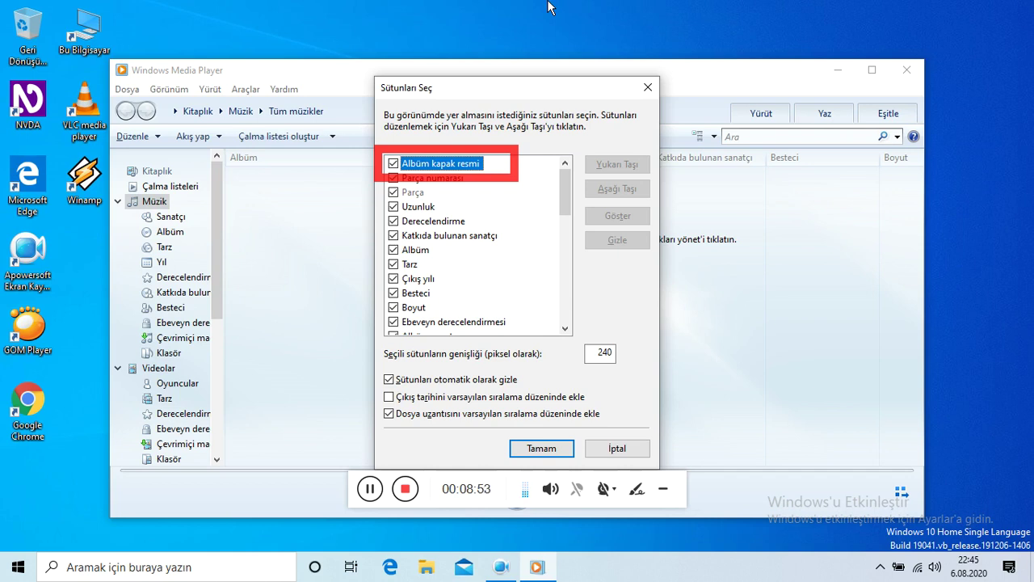
Review the already enabled Müzik columns from Albüm kapak resmi through Eylem in the Sütunları Seç list.
key("Down")
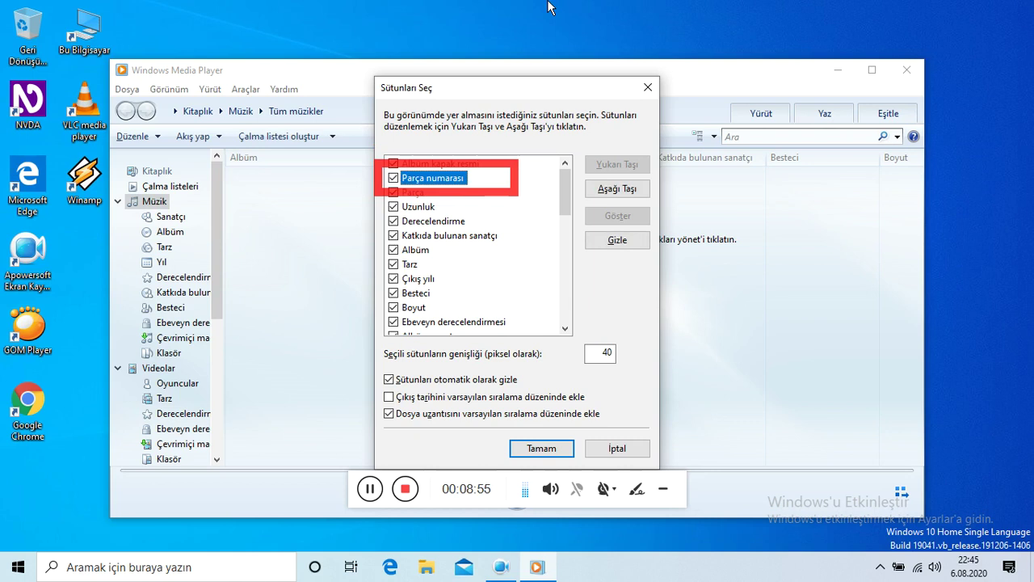
key("Down")
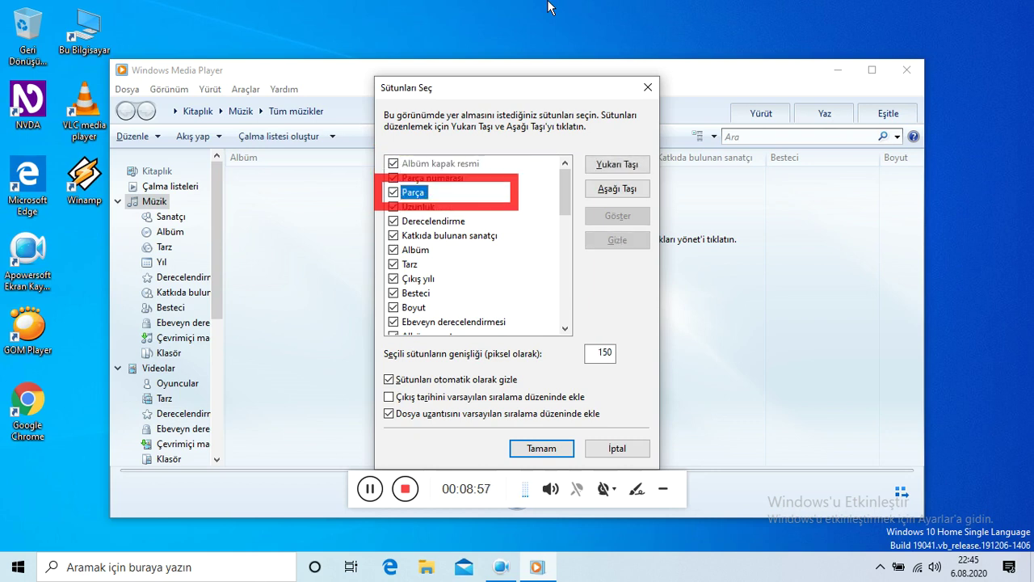
key("Down")
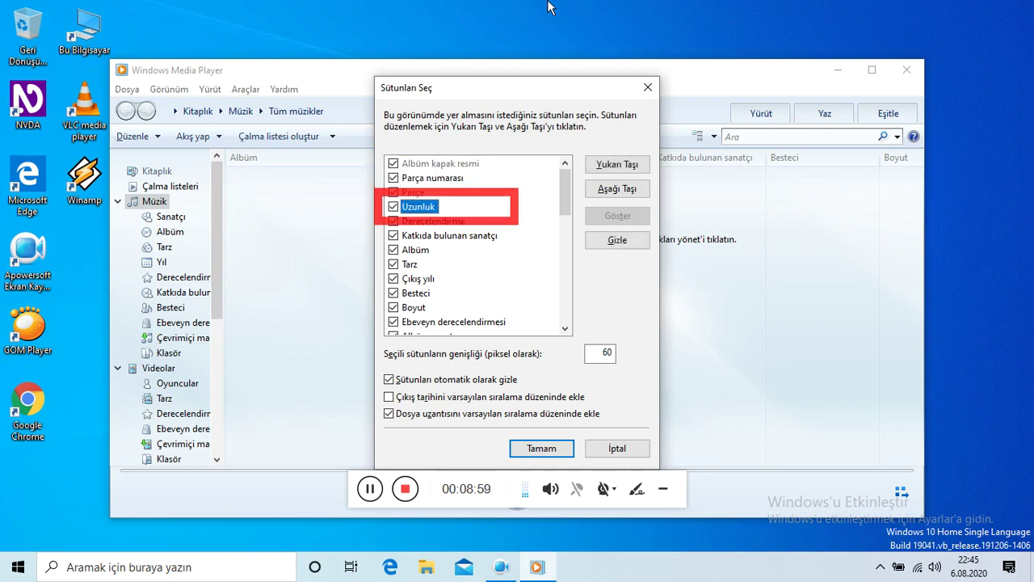
key("Down")
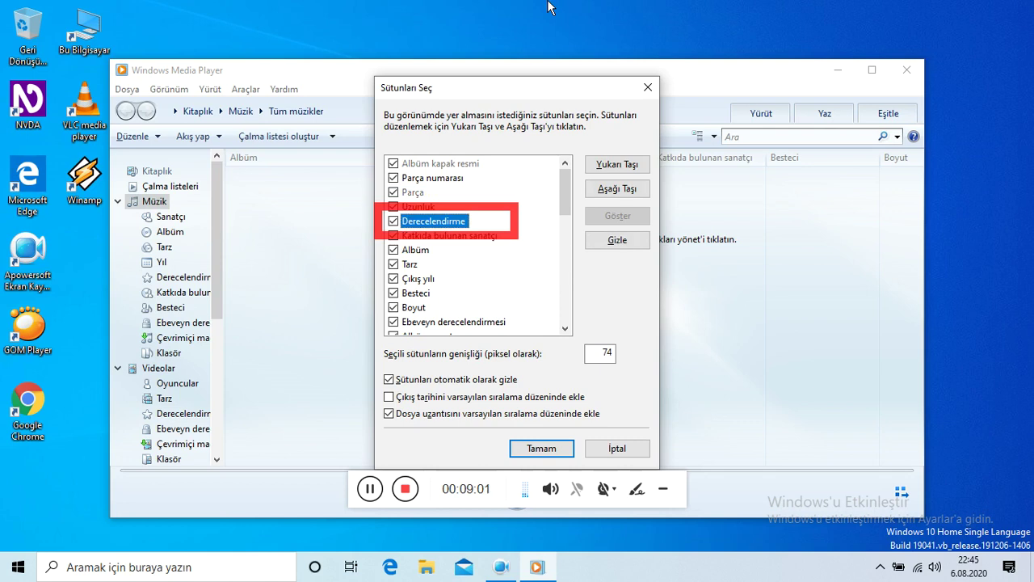
key("Down")
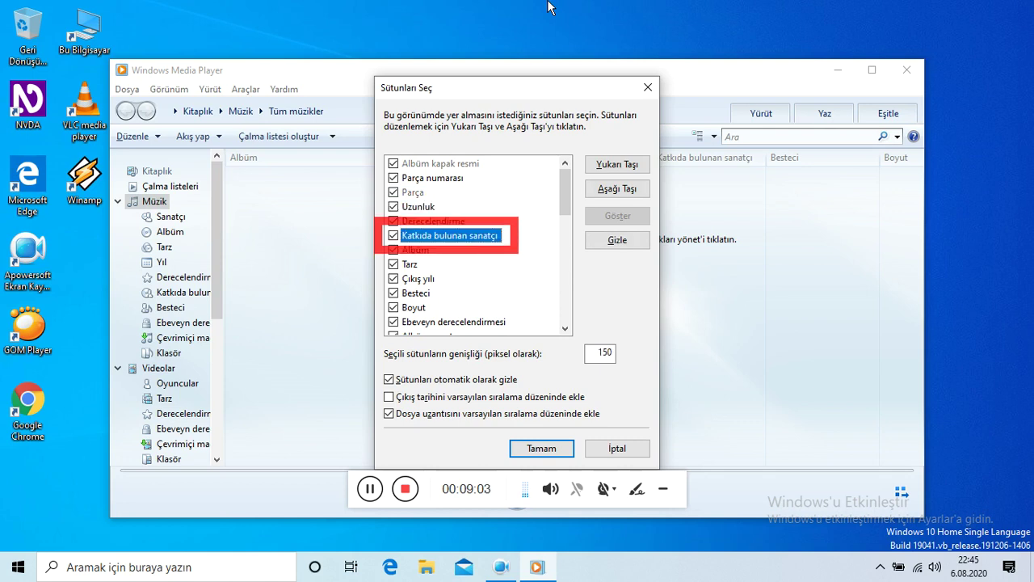
key("Down")
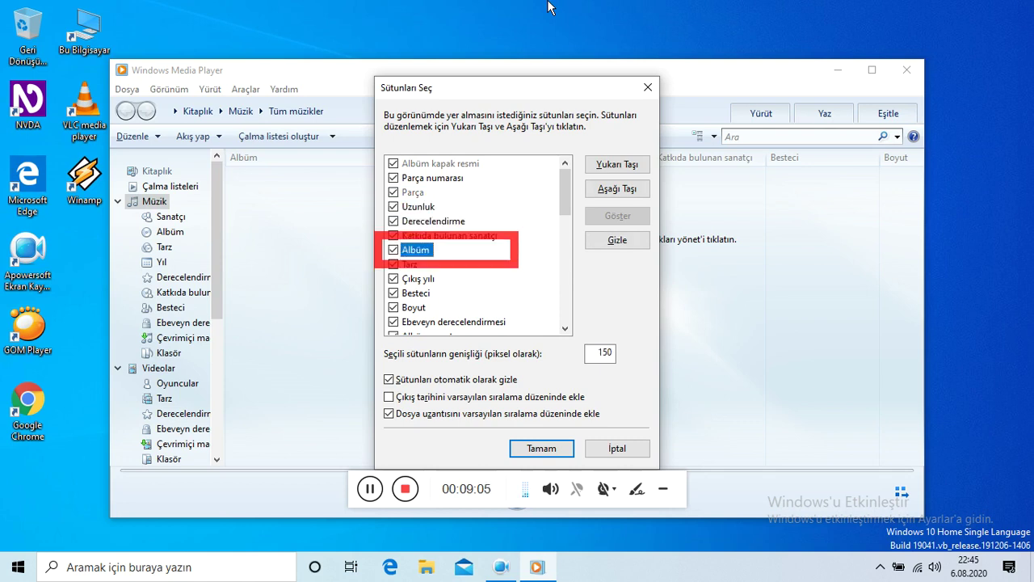
key("Down")
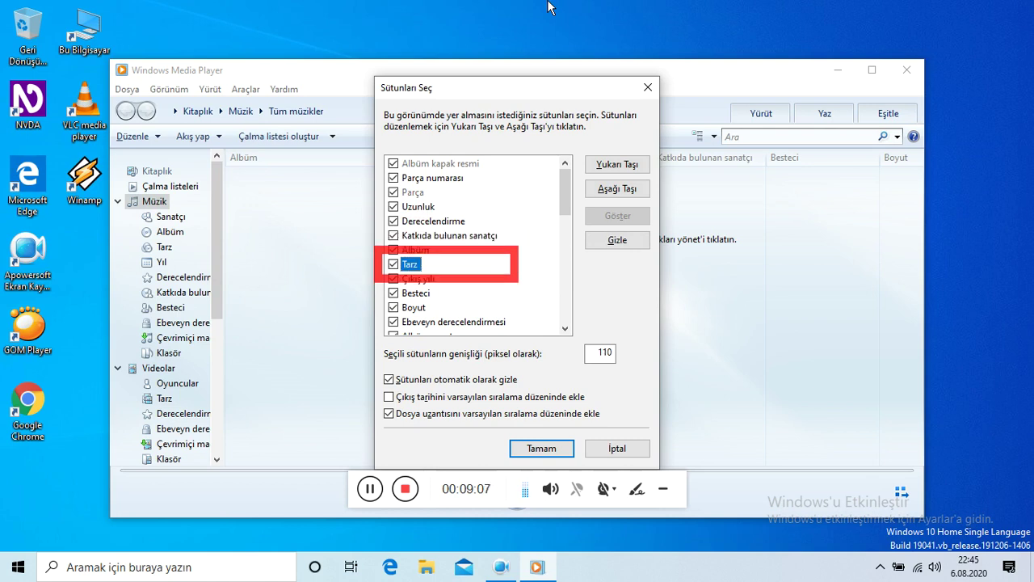
key("Down")
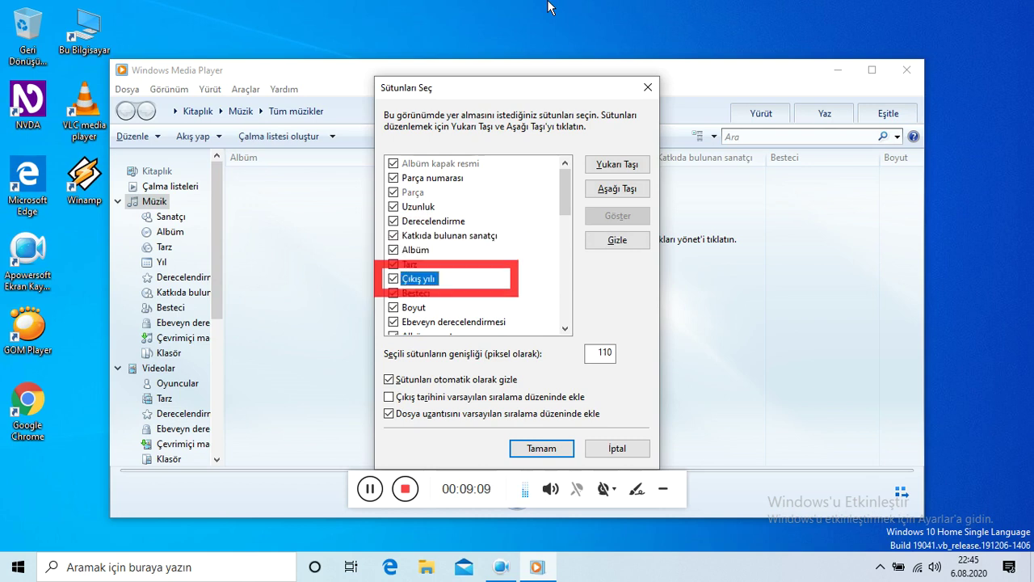
key("Down")
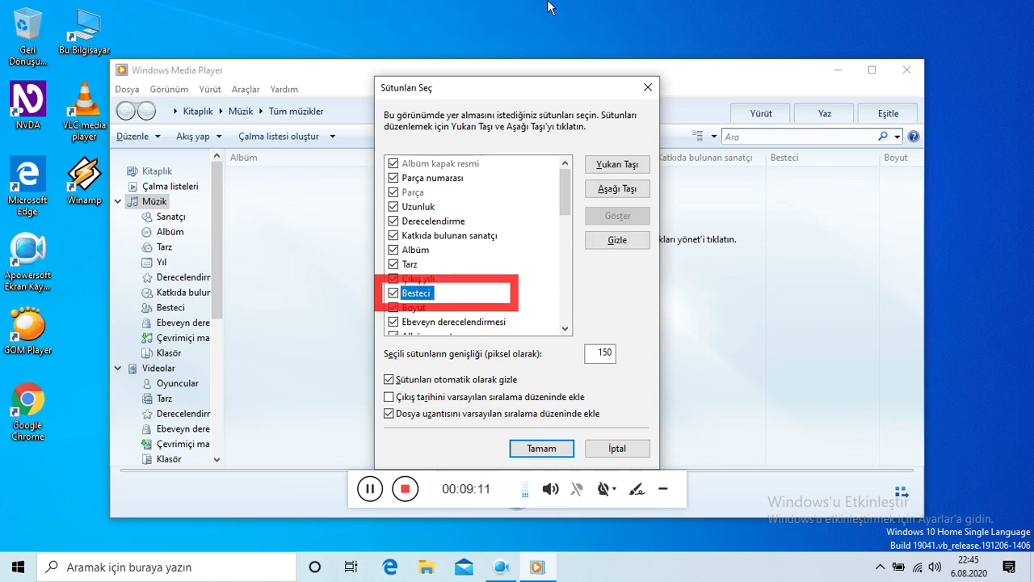
key("Down")
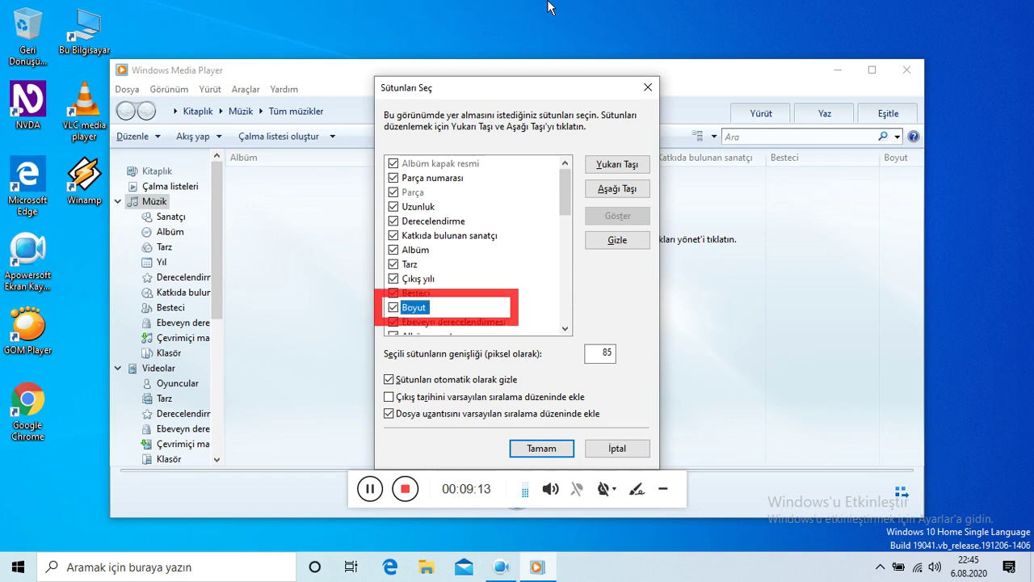
key("Down")
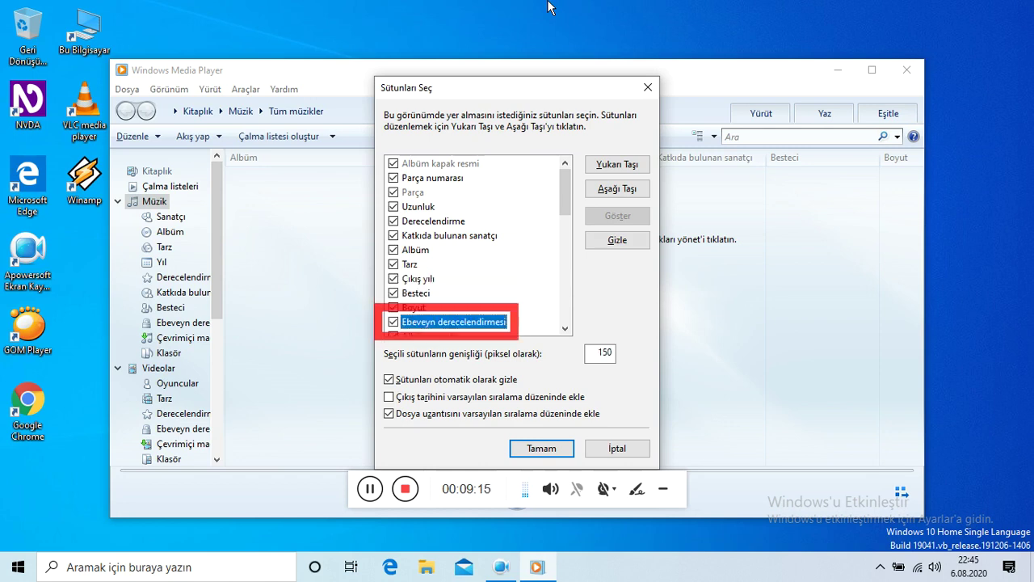
key("Down")
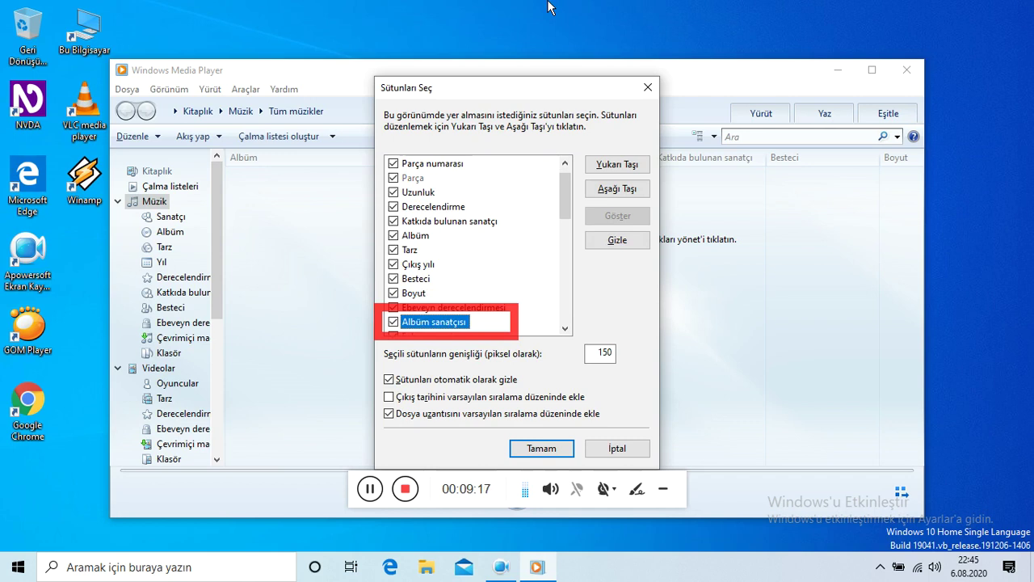
key("Down")
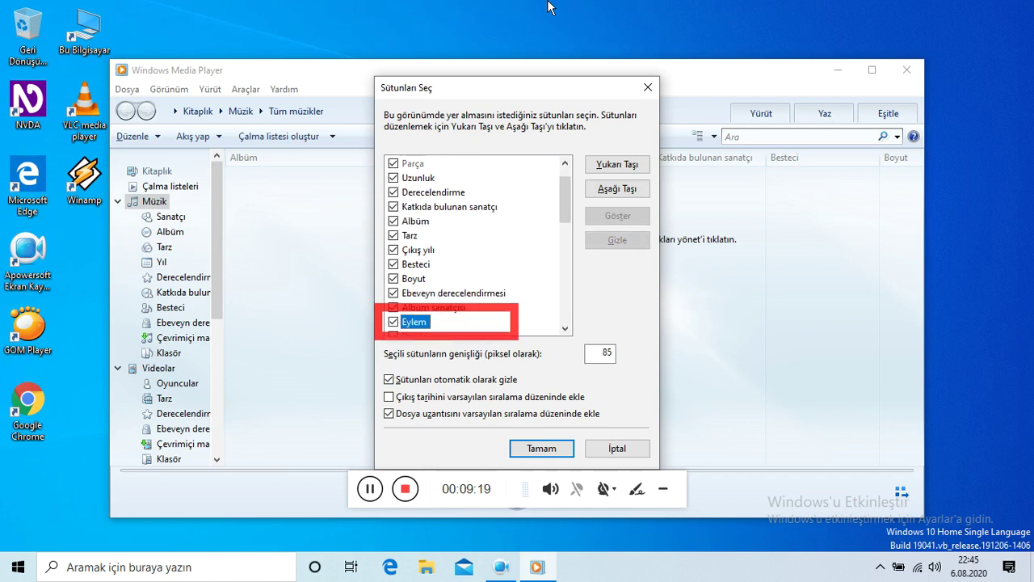
Enable the Yürütme sayısı, En son yürütme tarihi, Tür and Bit hızı columns for the Müzik view.
key("Down")
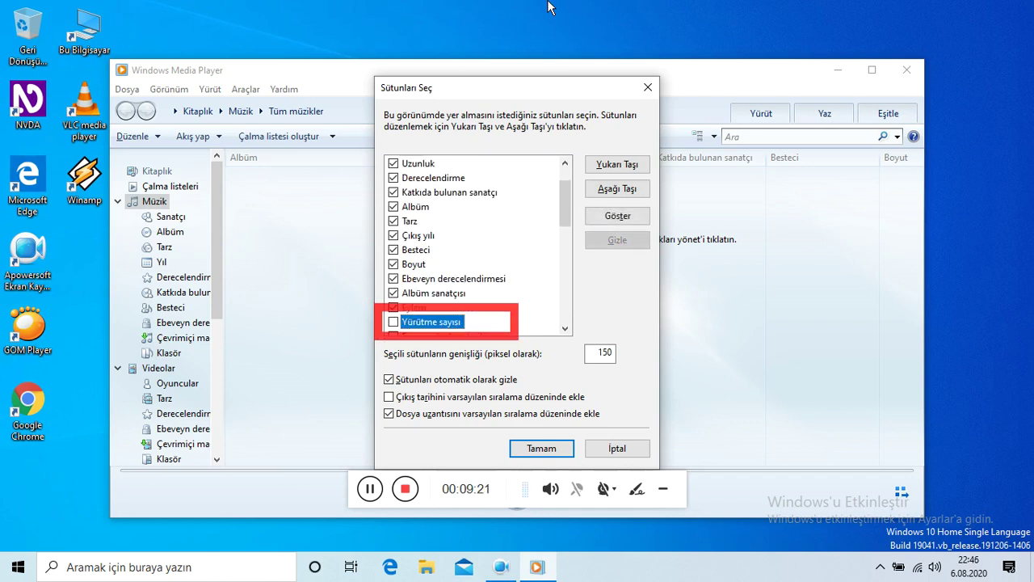
key("space")
key("Down")
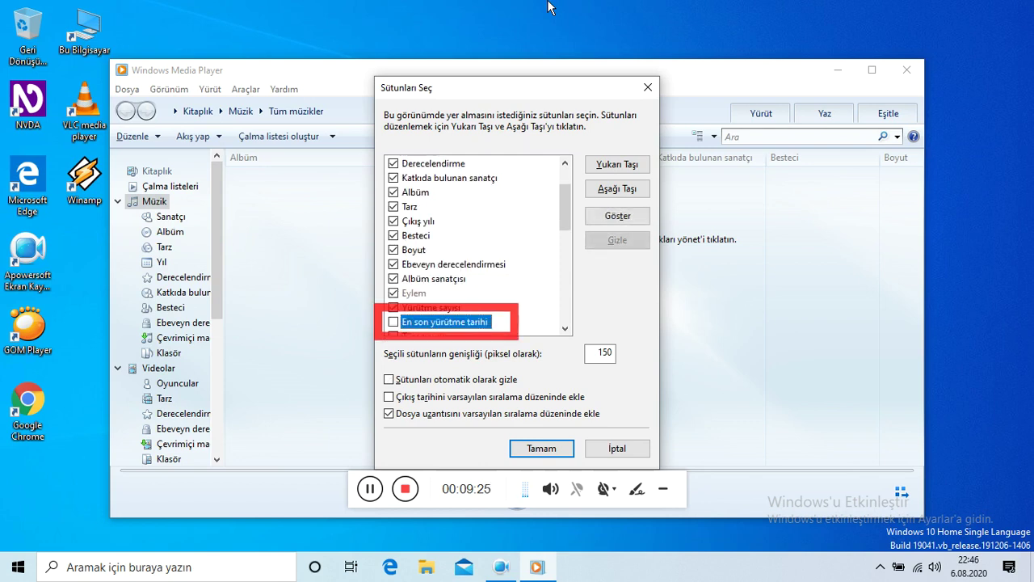
key("space")
key("Down")
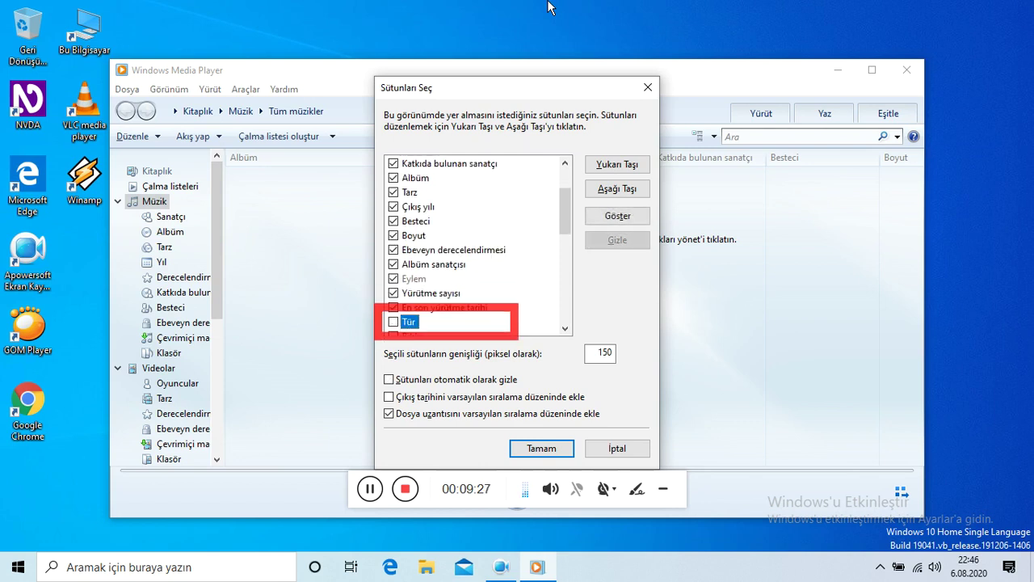
key("space")
key("Down")
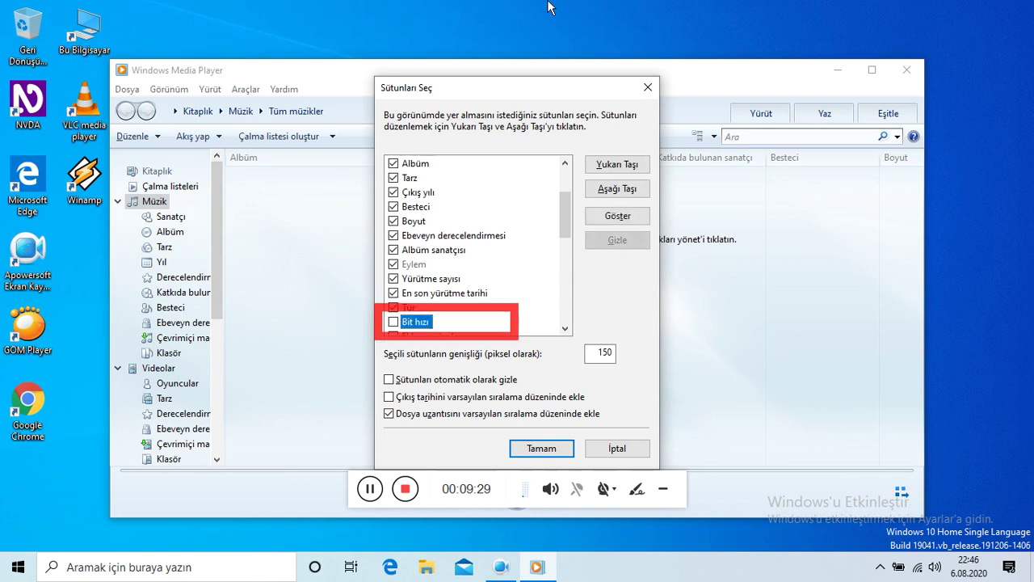
key("space")
Enable the Eklenme tarihi, İçerik sağlayıcı, Havası and Etiketler columns for the Müzik view.
key("Down")
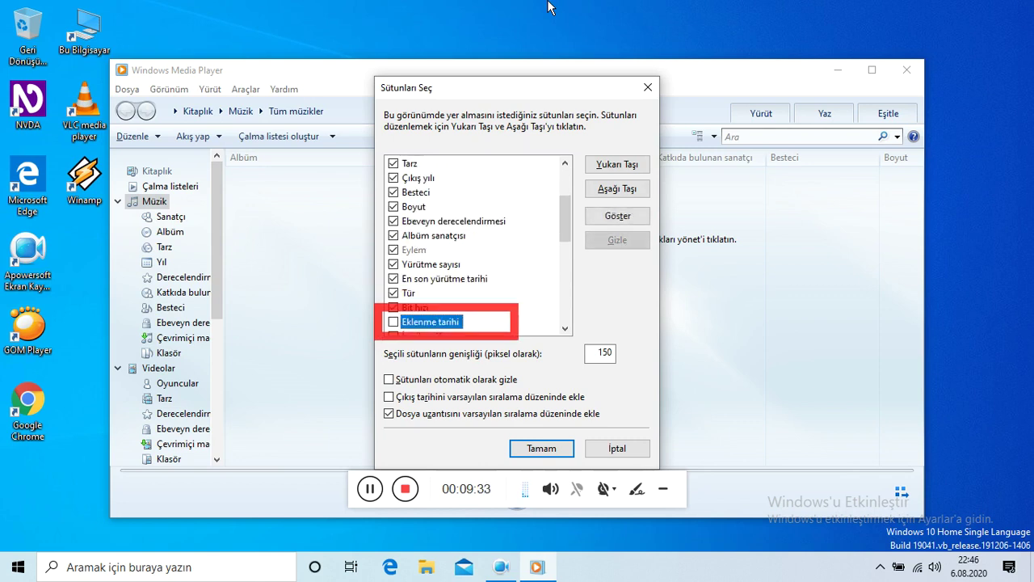
key("space")
key("Down")
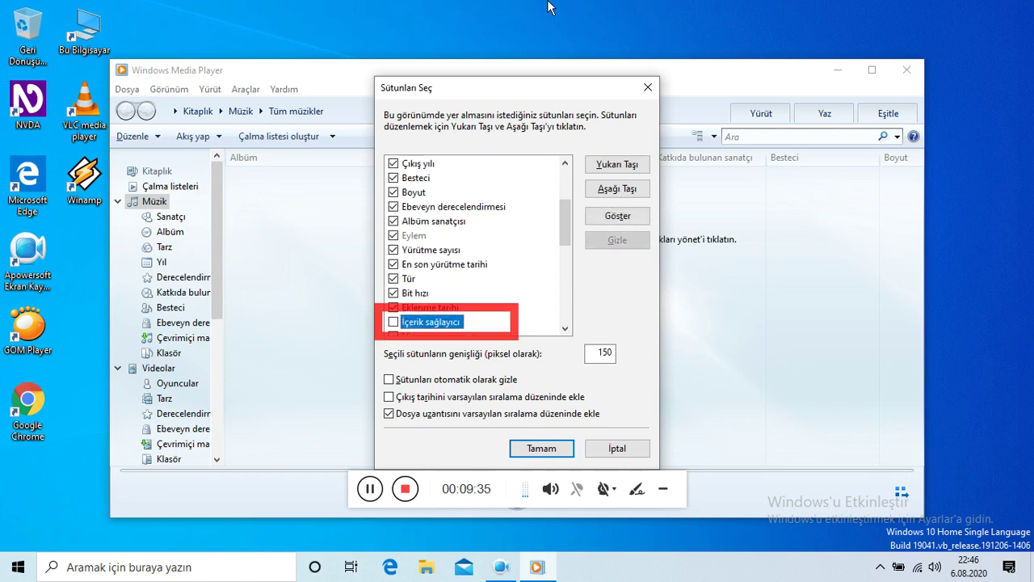
key("space")
key("Down")
key("space")
key("Down")
key("space")
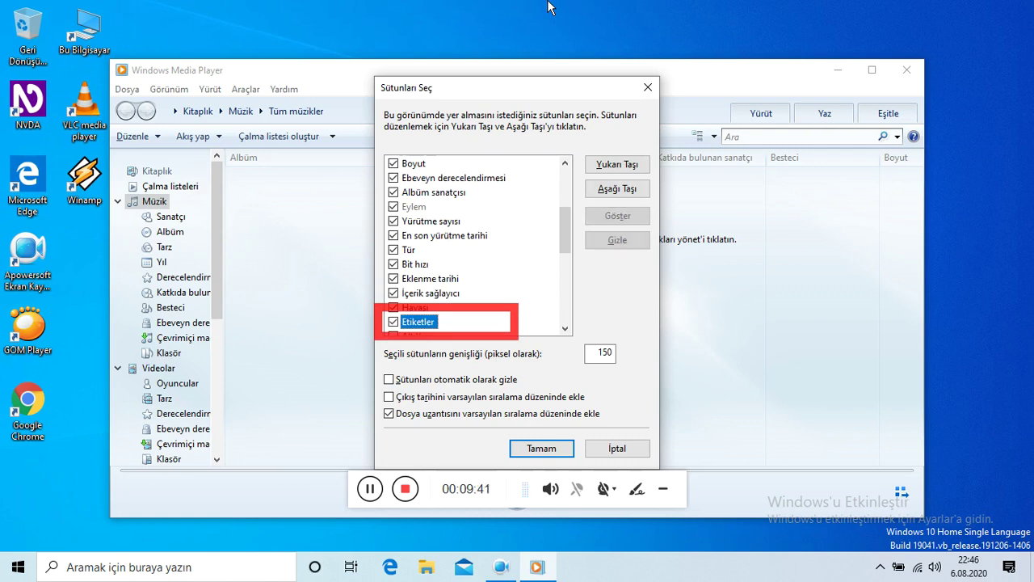
Enable the Alt Yazı, Dönem, Korumalı and Dosya adı columns for the Müzik view.
key("Down")
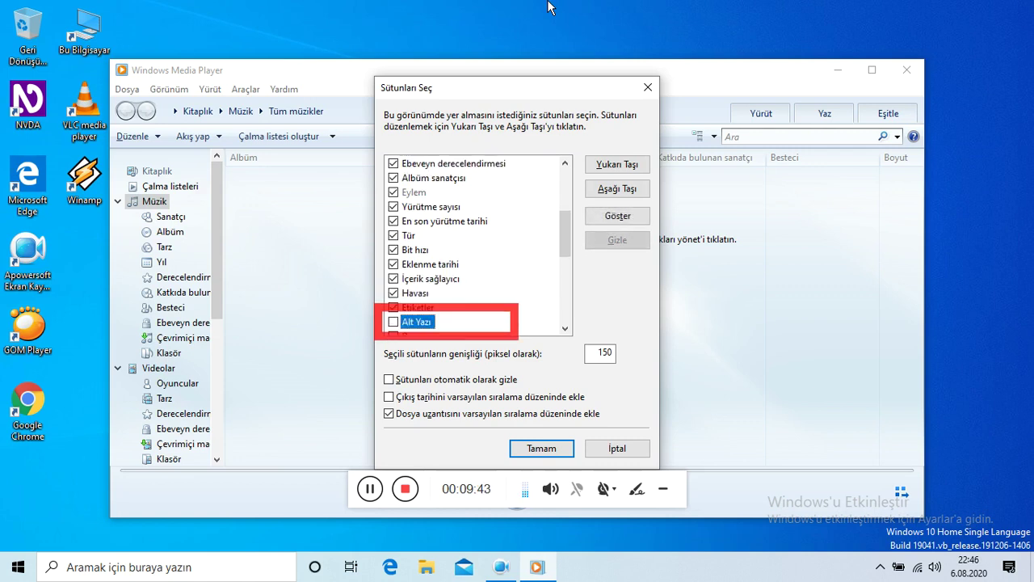
key("space")
key("Down")
key("space")
key("Down")
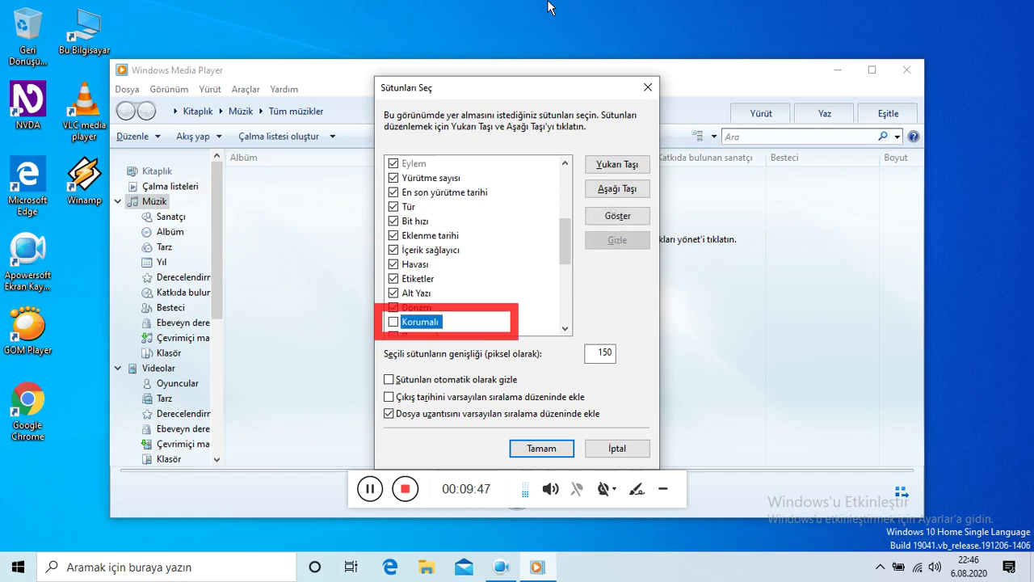
key("space")
key("Down")
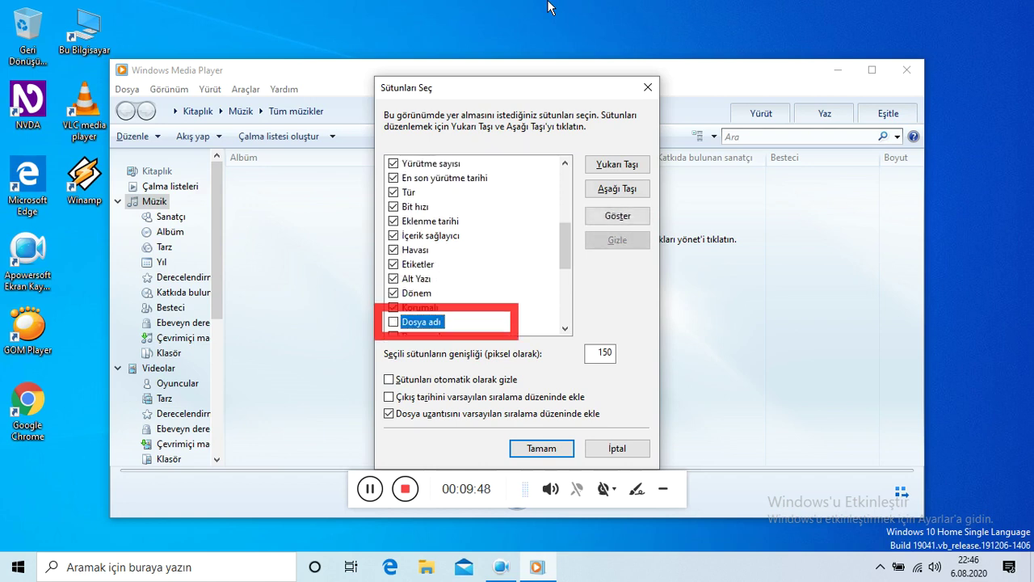
key("space")
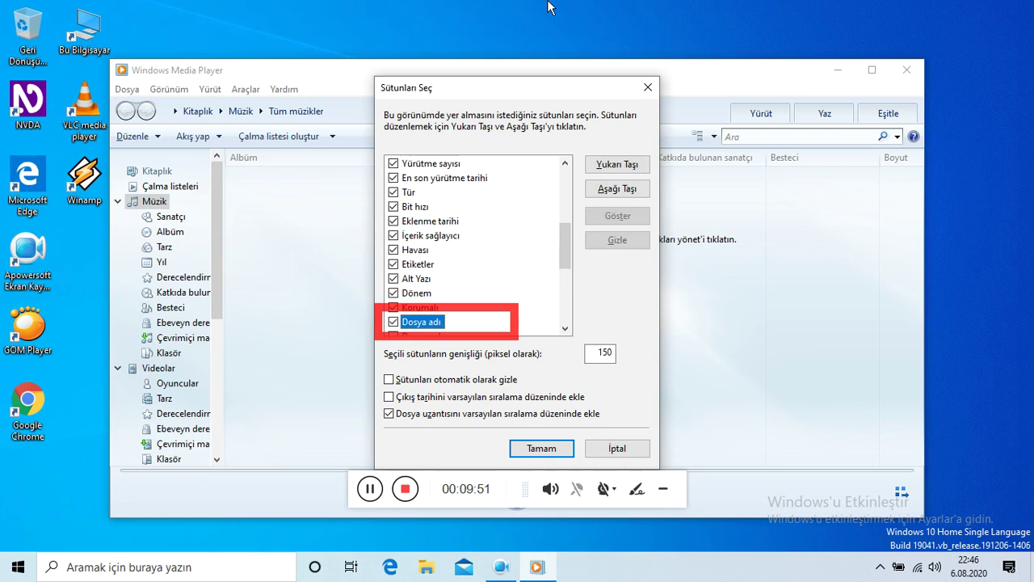
Enable the Dosya yolu, Medya bilgileri and Yayıncı columns for the Müzik view.
key("Down")
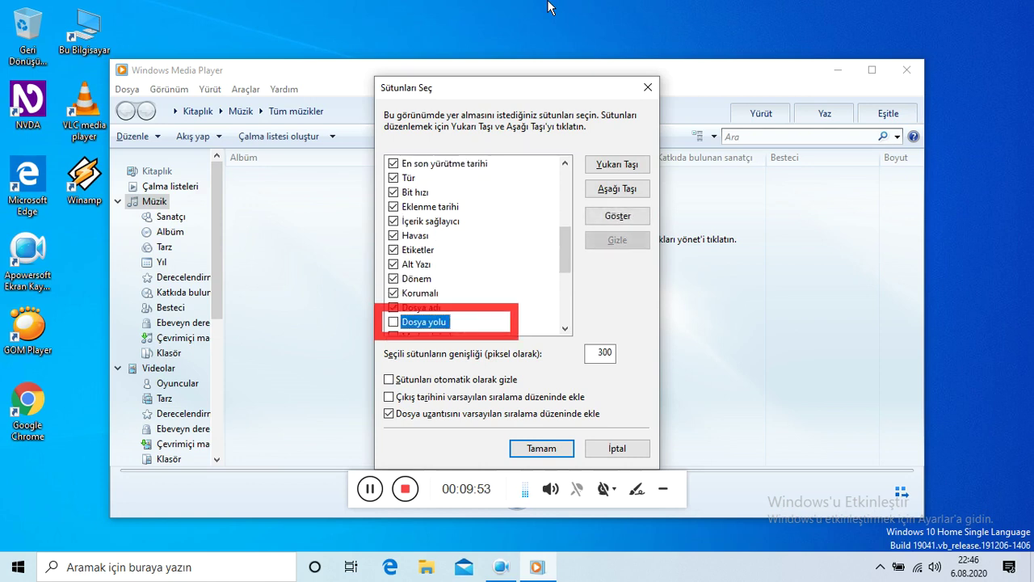
key("space")
key("Down")
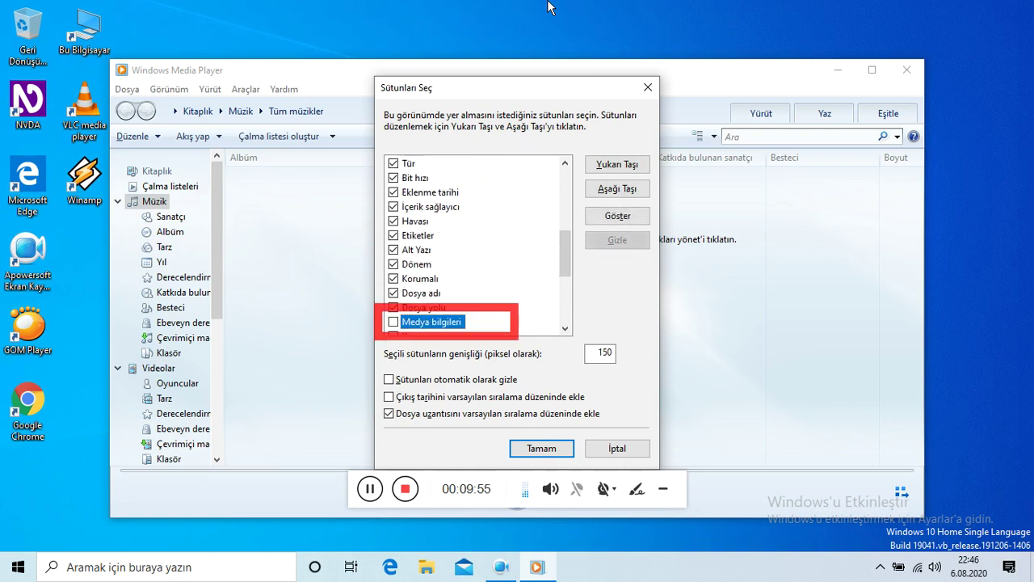
key("space")
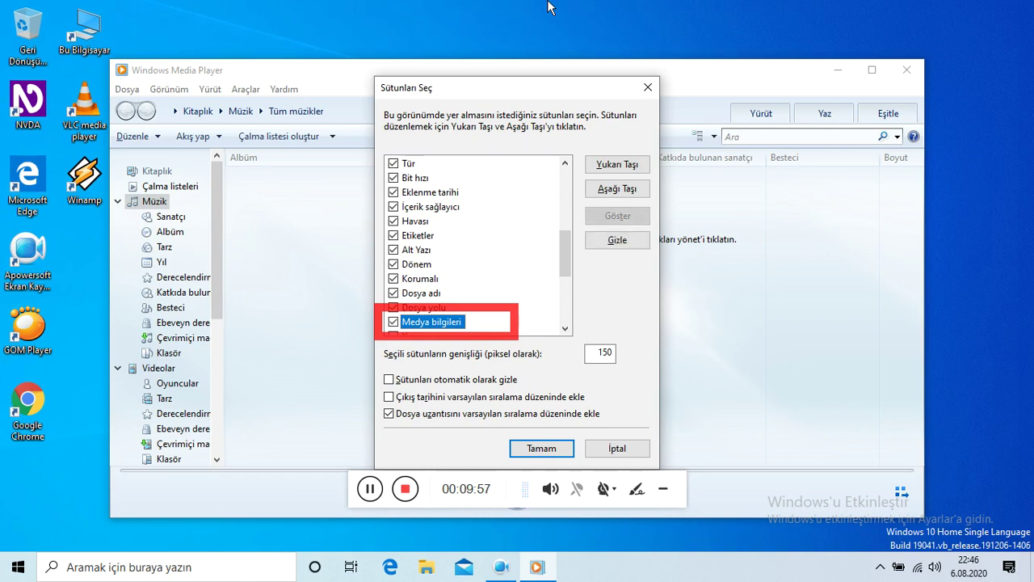
key("Down")
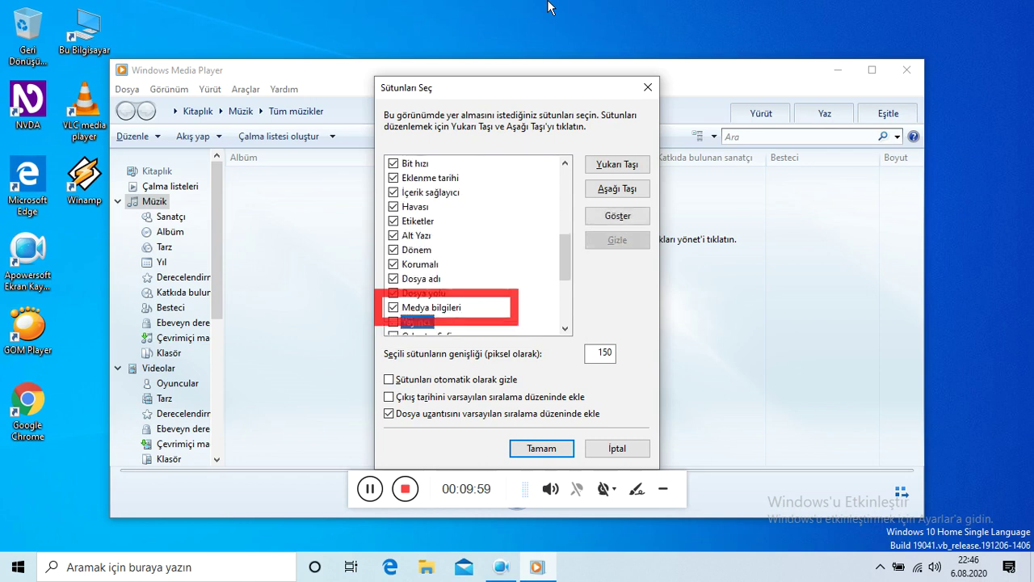
key("Up")
key("Down")
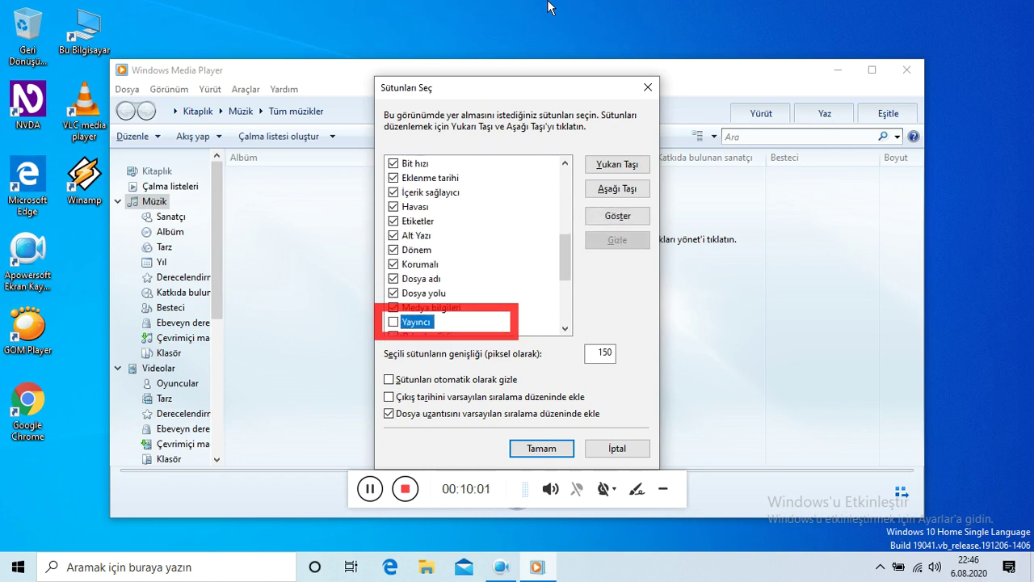
key("space")
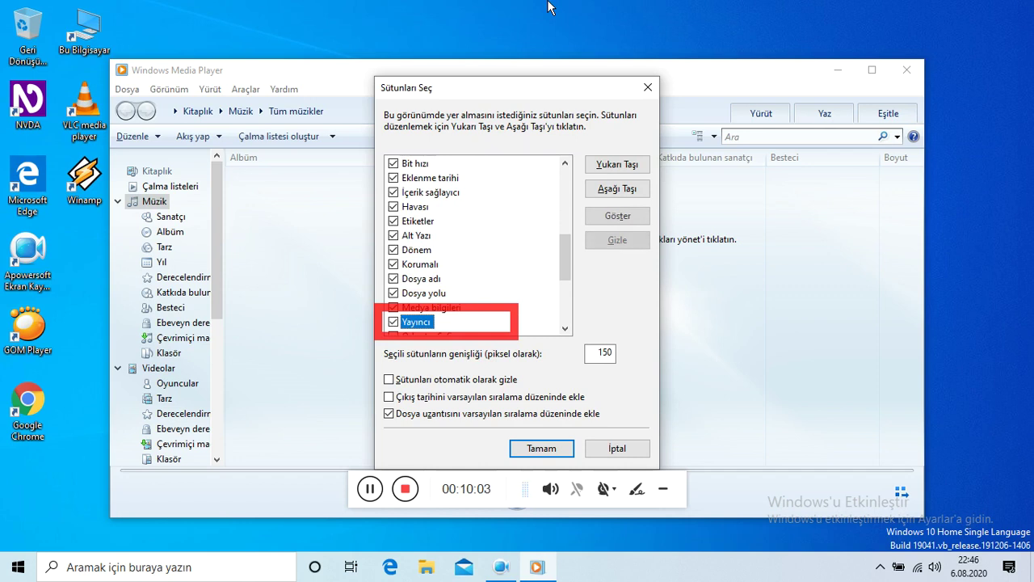
Enable the Orkestra Şefi, Yazar and Anahtar columns for the Müzik view.
key("Down")
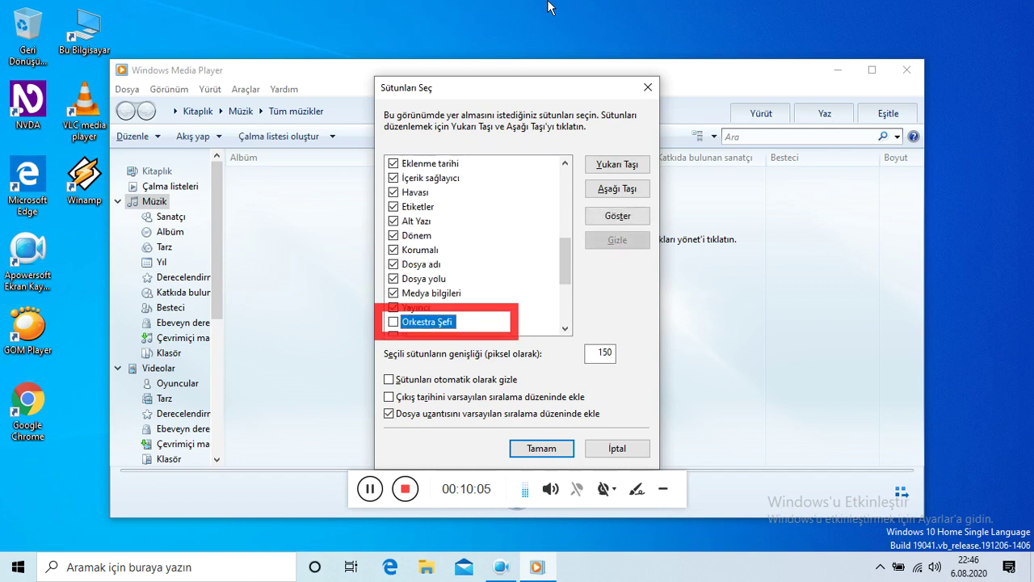
key("space")
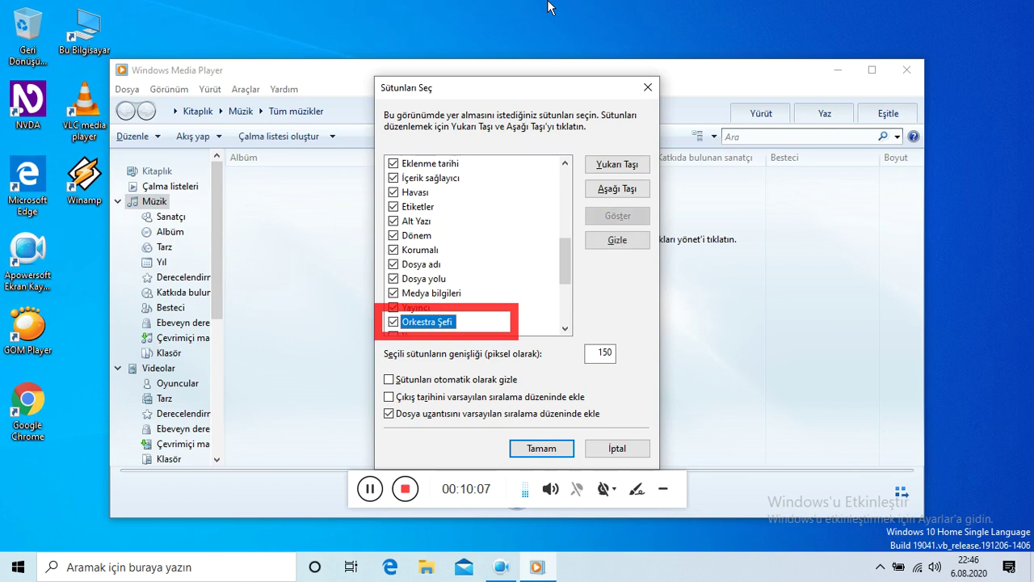
key("Down")
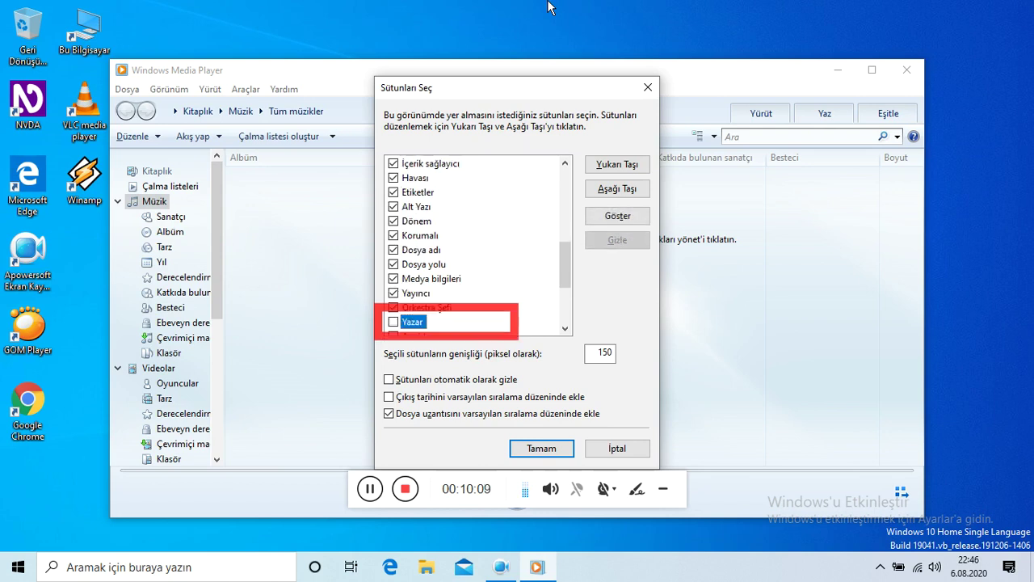
key("space")
key("Down")
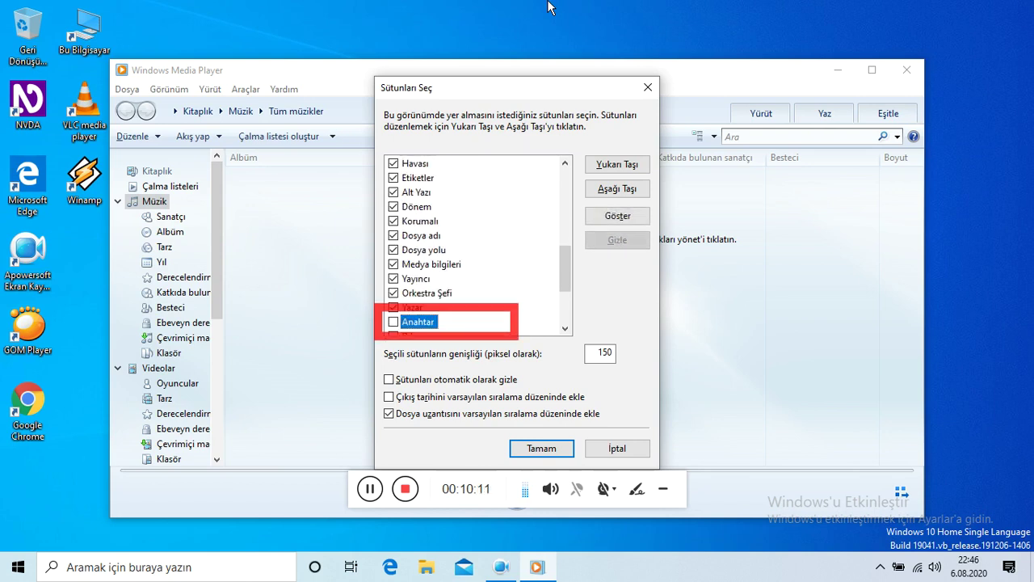
key("Down")
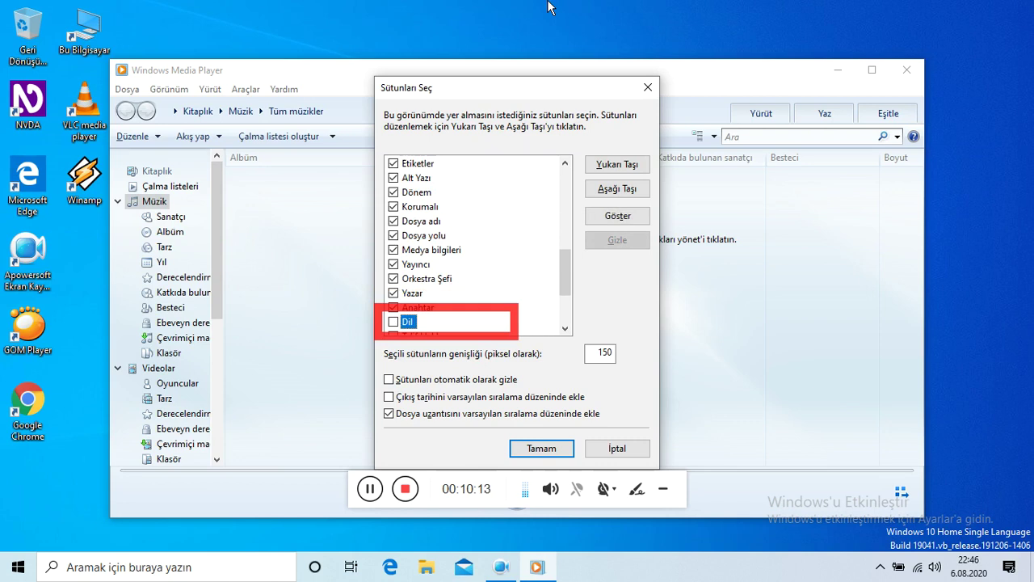
Enable the Dil, Telif Hakkı, Alt Tarz and Kayıt tarihi columns for the Müzik view.
key("Down")
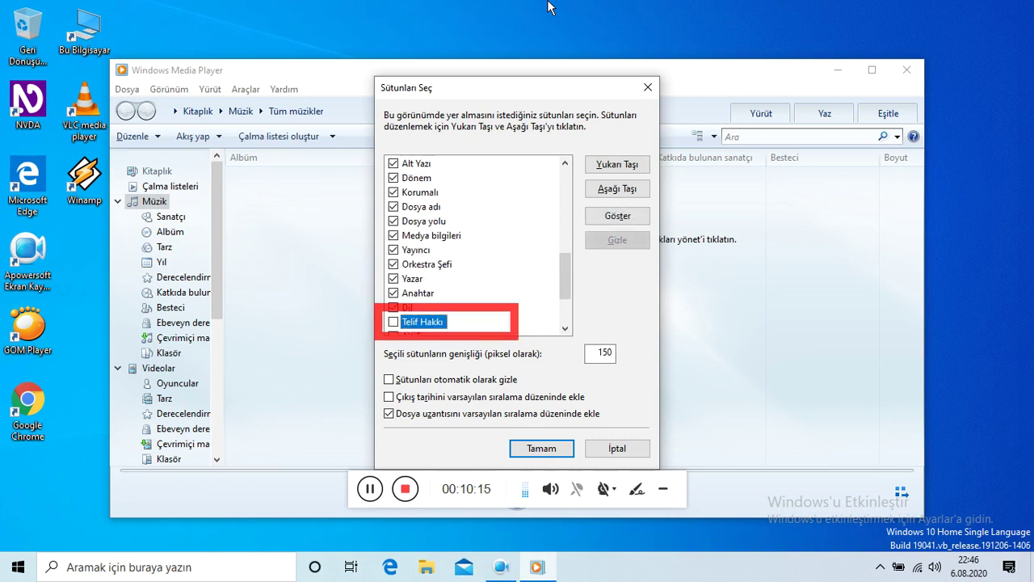
key("space")
key("Down")
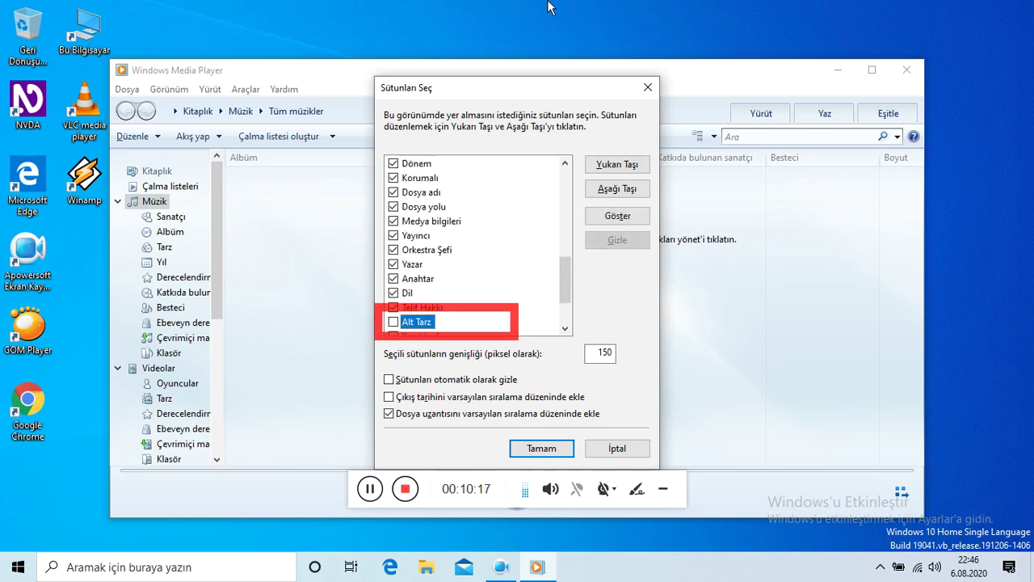
key("space")
key("Down")
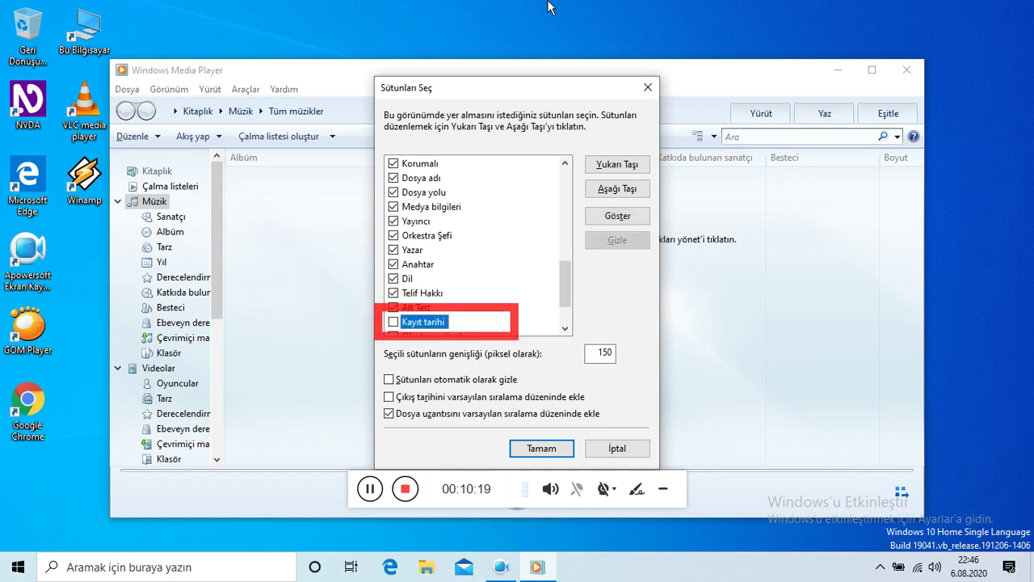
key("space")
Enable the Oluşturma tarihi, Özel 1, Özel 2 and Veri sağlayıcı columns for the Müzik view.
key("Down")
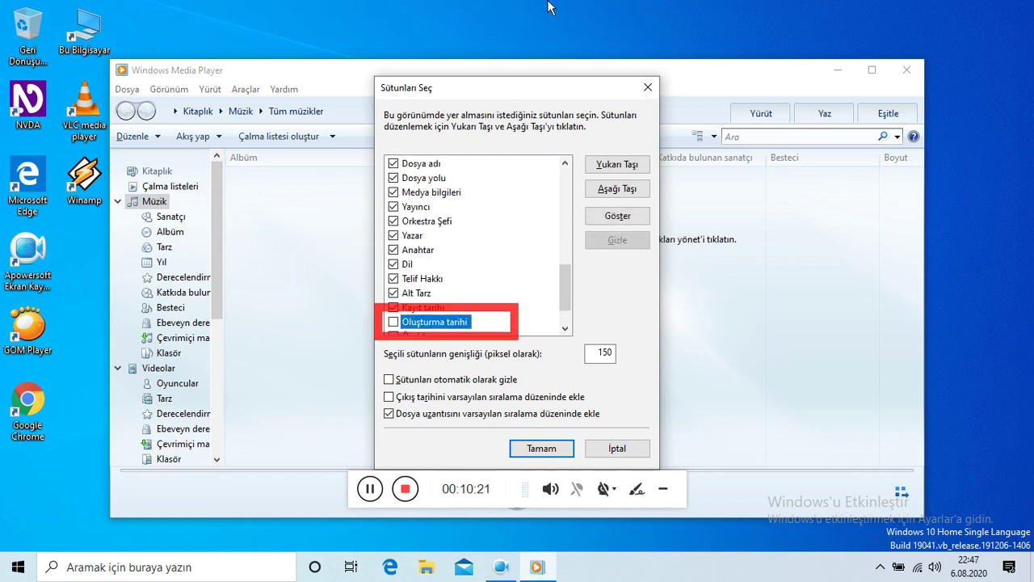
key("space")
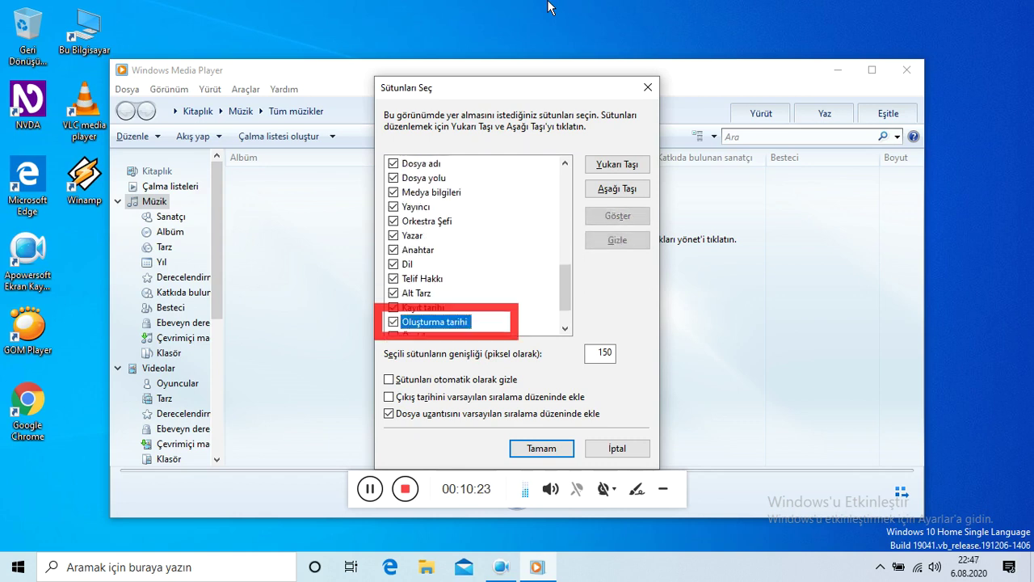
key("Down")
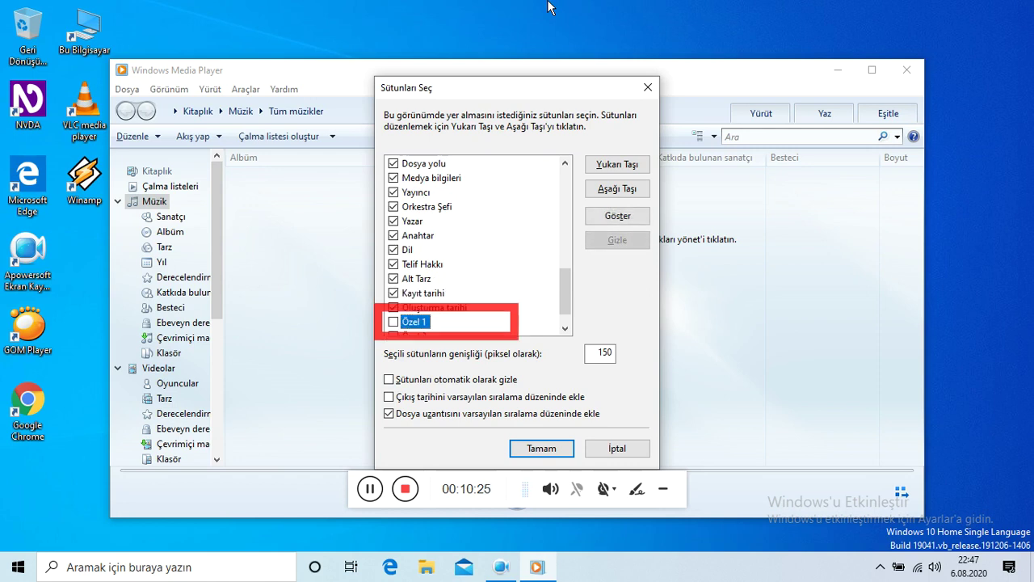
key("space")
key("Down")
key("space")
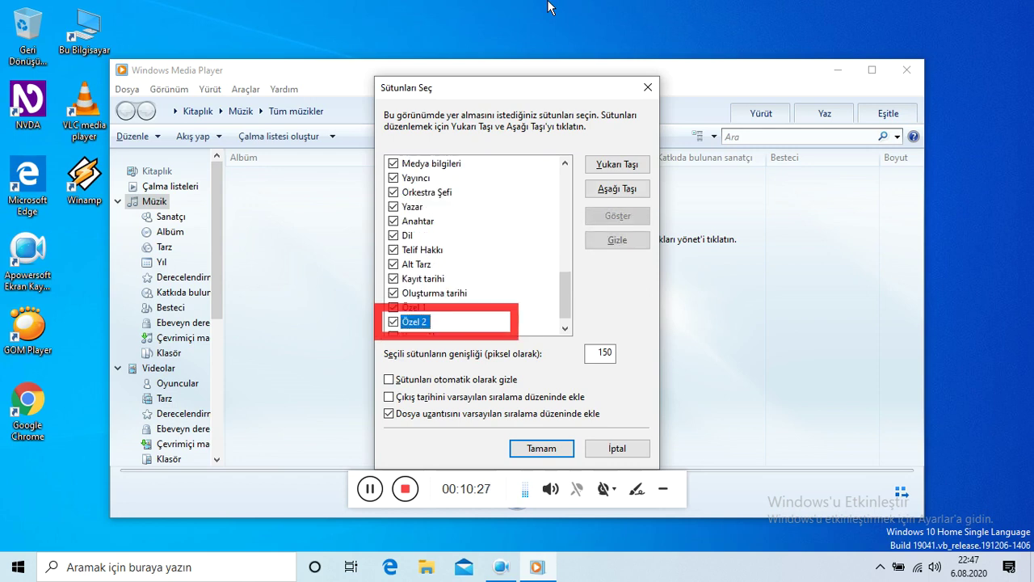
key("Down")
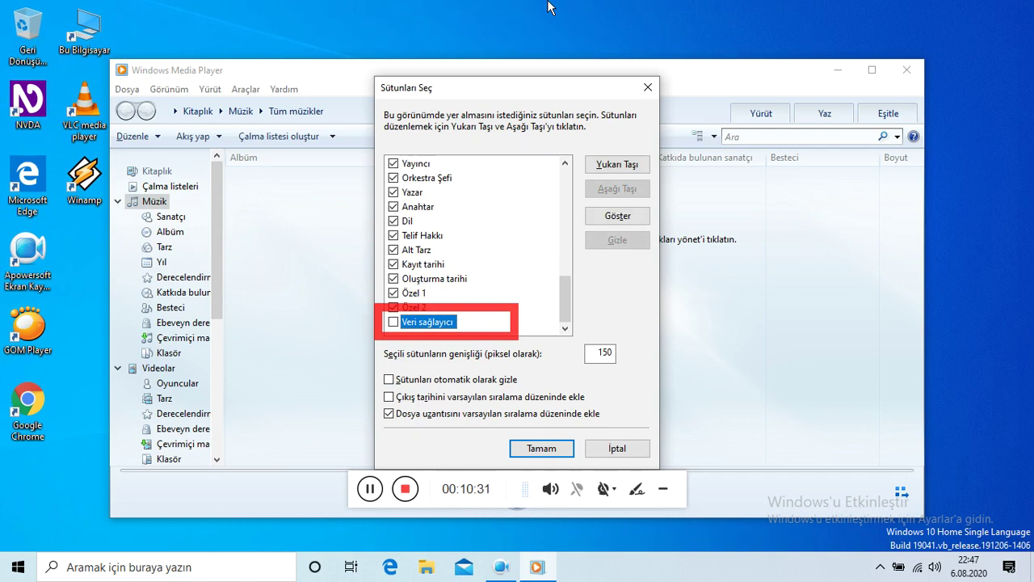
key("Up")
key("Down")
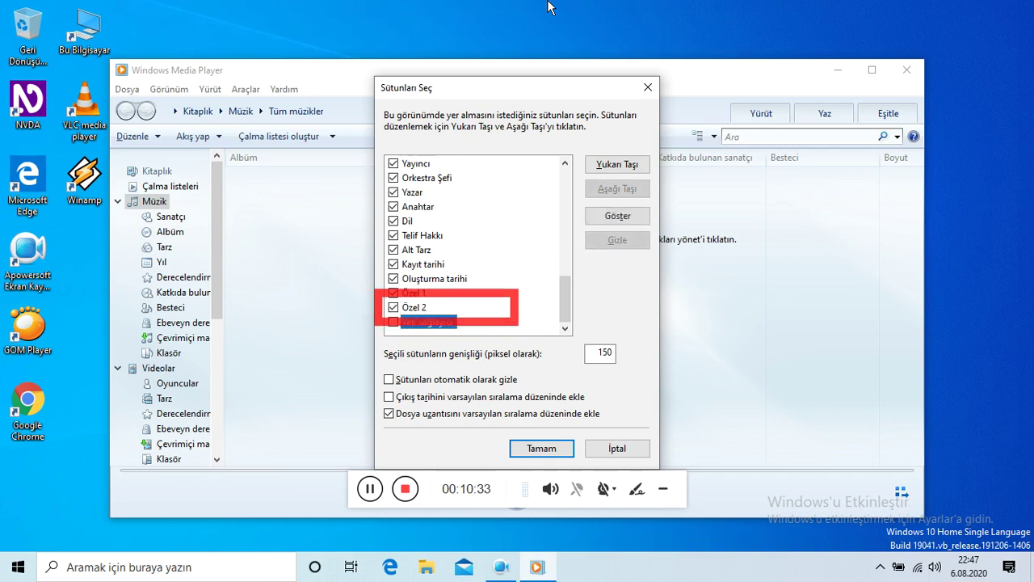
key("space")
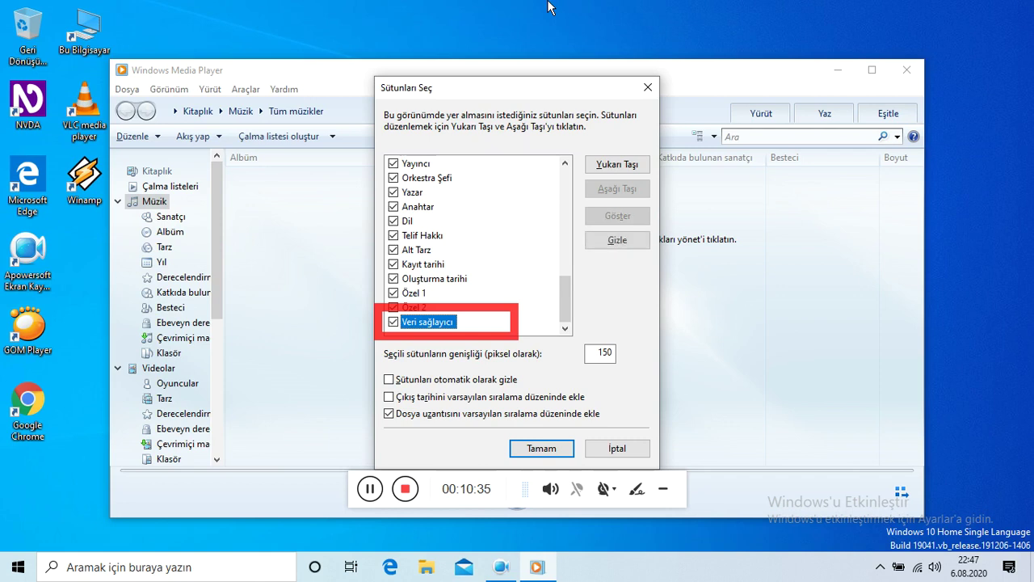
Set the width of the Veri sağlayıcı column to 200 pixels.
key("Tab")
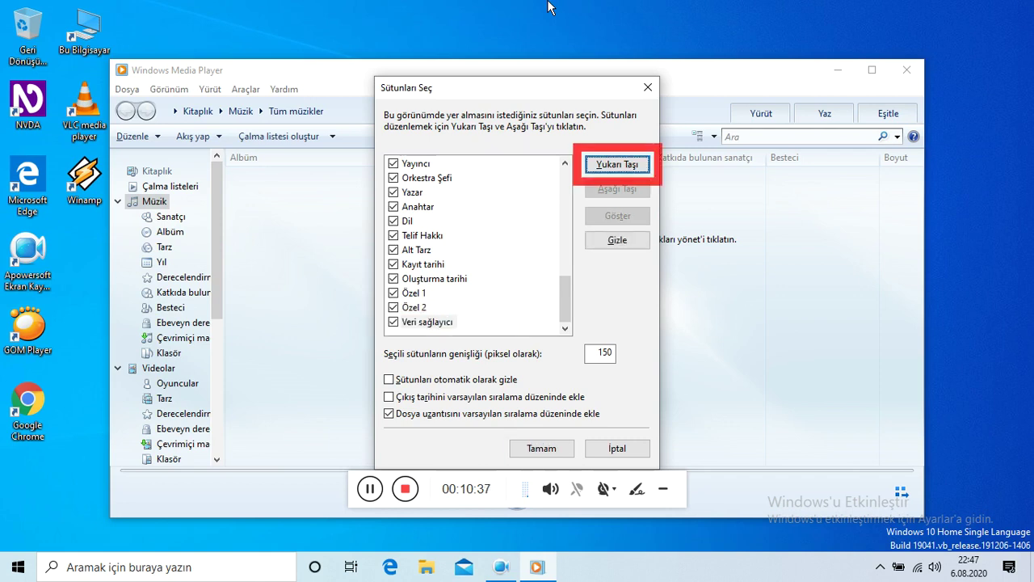
key("Tab")
key("Tab")
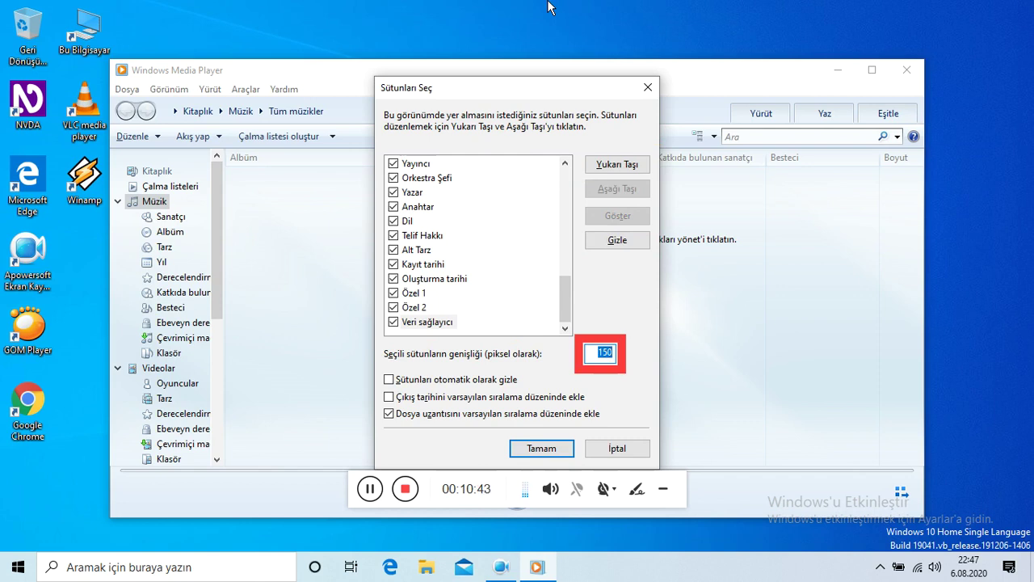
key("BackSpace")
type("25")
type("00")
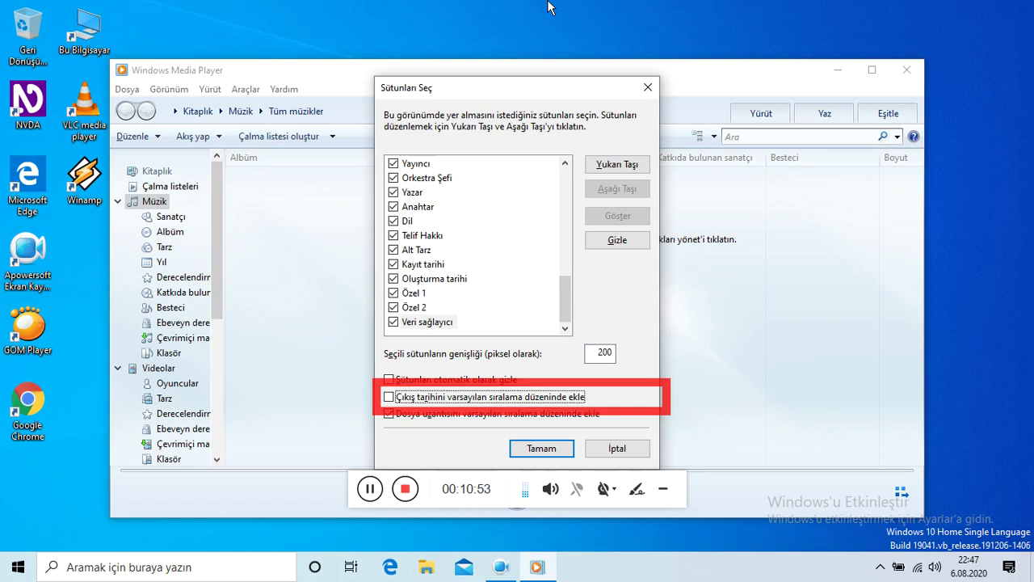
Include the release date in the default sort order and apply the column settings.
key("space")
key("Tab")
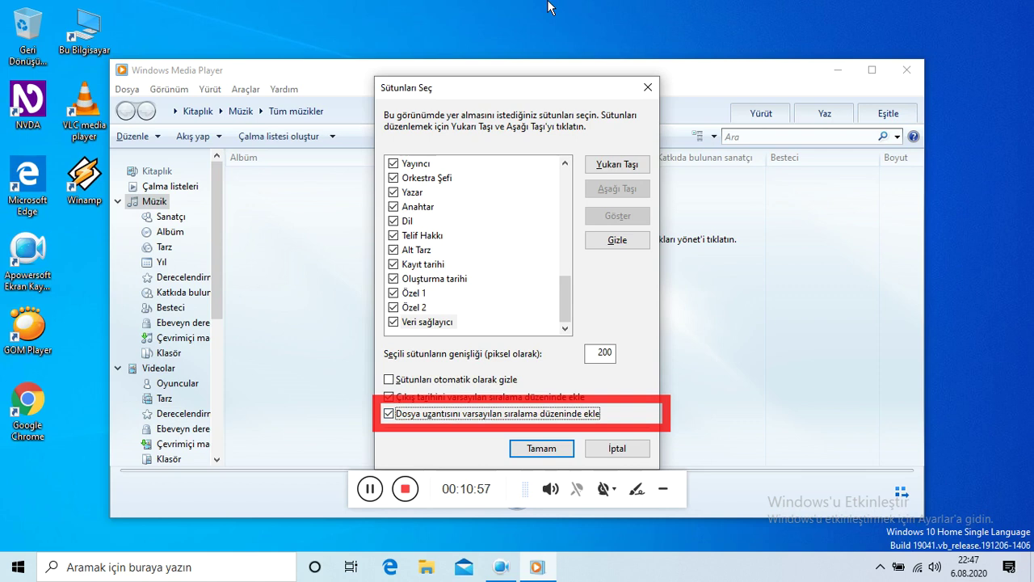
key("Tab")
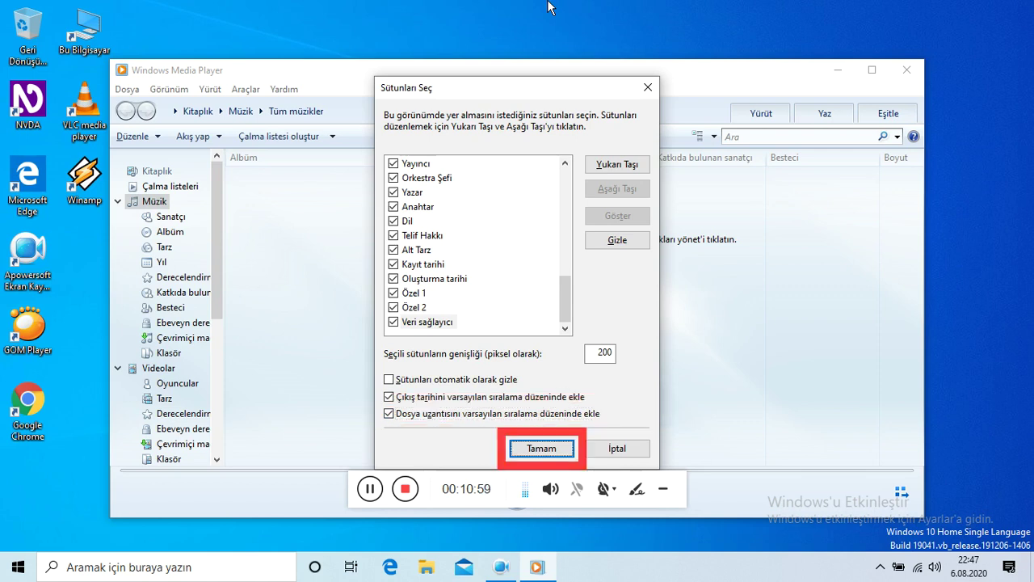
key("Return")
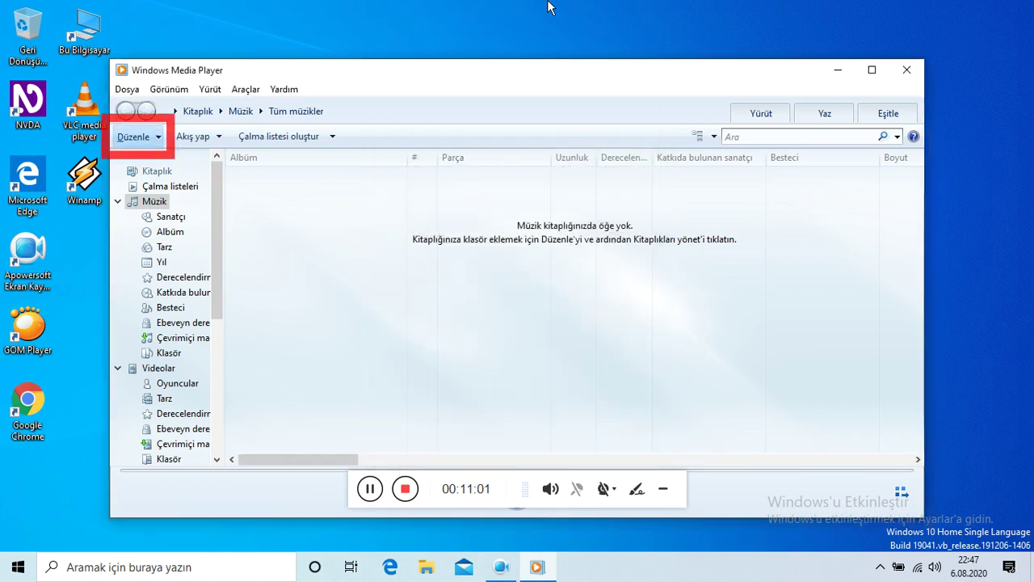
Review the Düzenle commands, including the Kitaplıkları yönet entry.
key("Return")
key("Down")
key("Down")
key("Down")
key("Down")
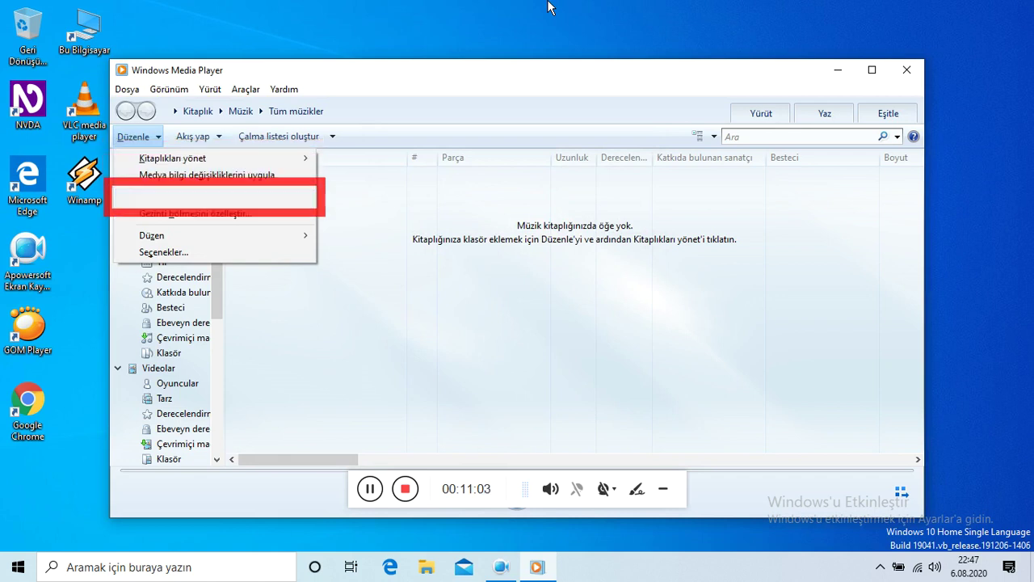
key("Down")
key("Down")
key("Down")
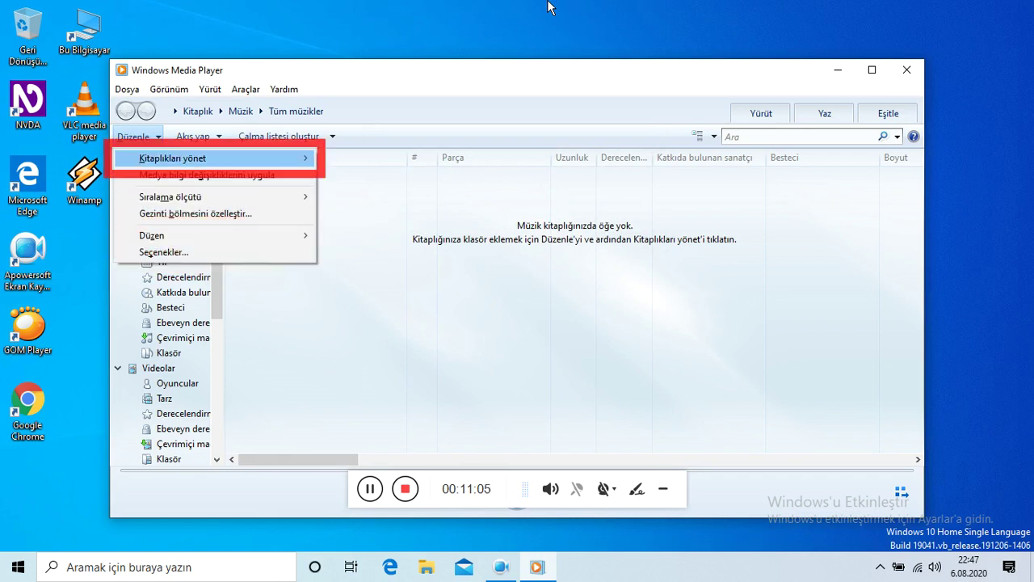
key("Right")
key("Left")
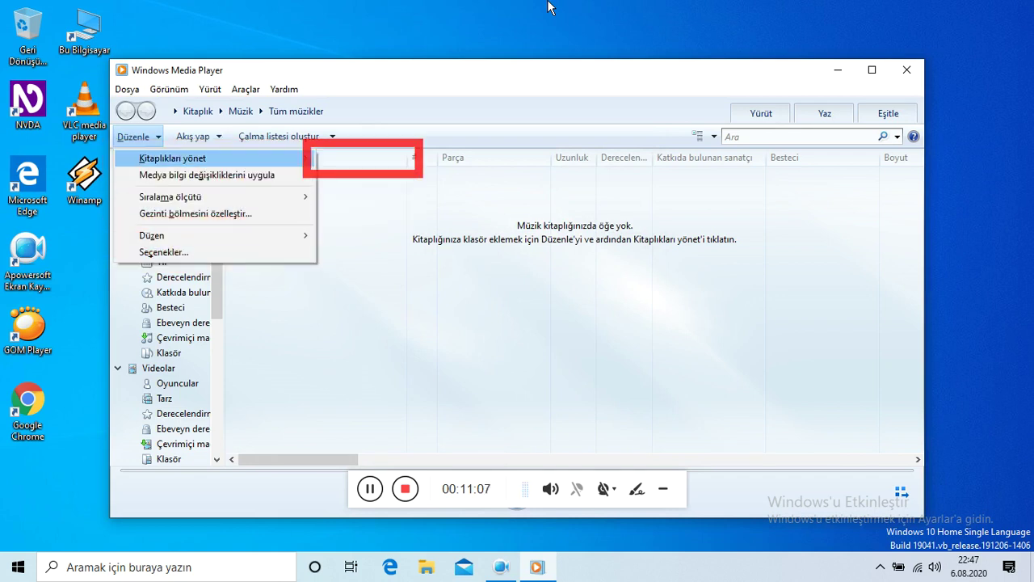
key("Escape")
Review the Akış yap, Çalma listesi oluştur and Düzenle commands of the library window.
key("Right")
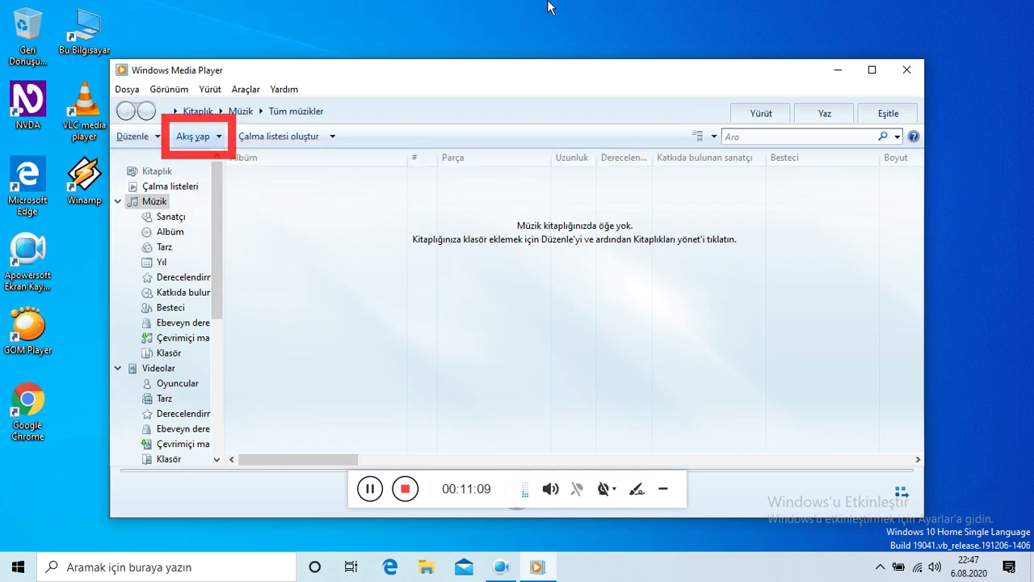
key("Right")
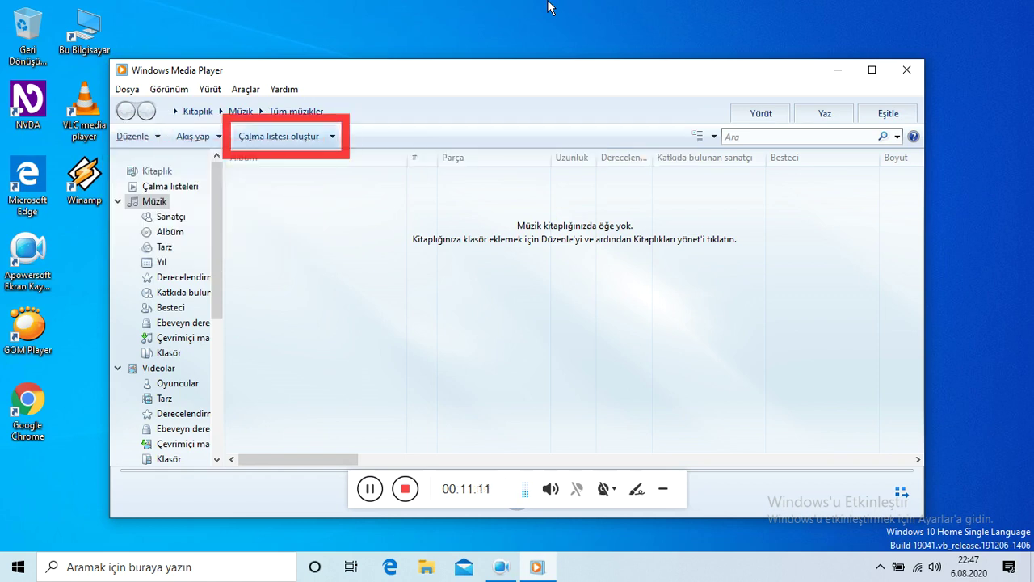
key("Right")
key("Right")
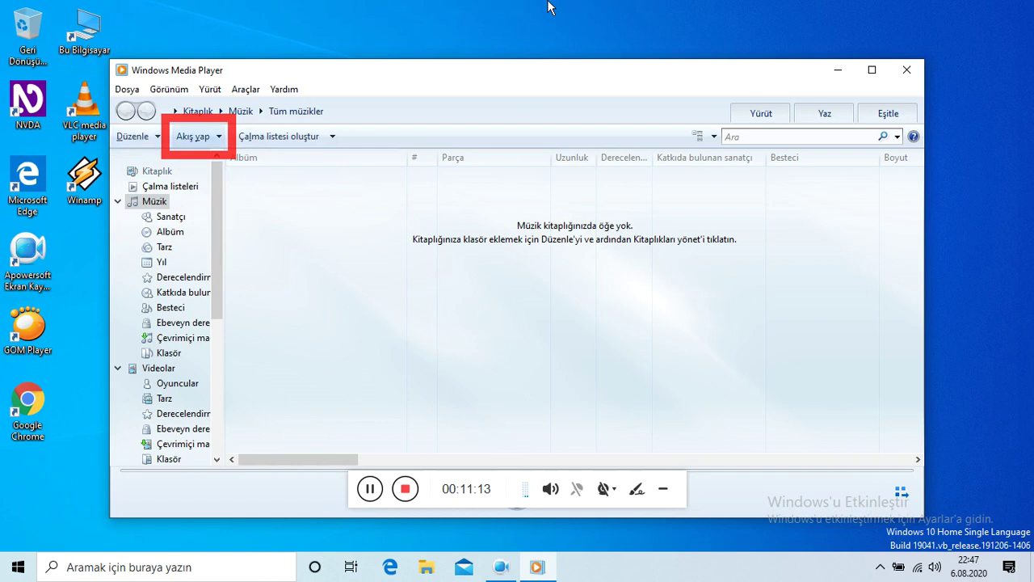
key("Right")
key("Right")
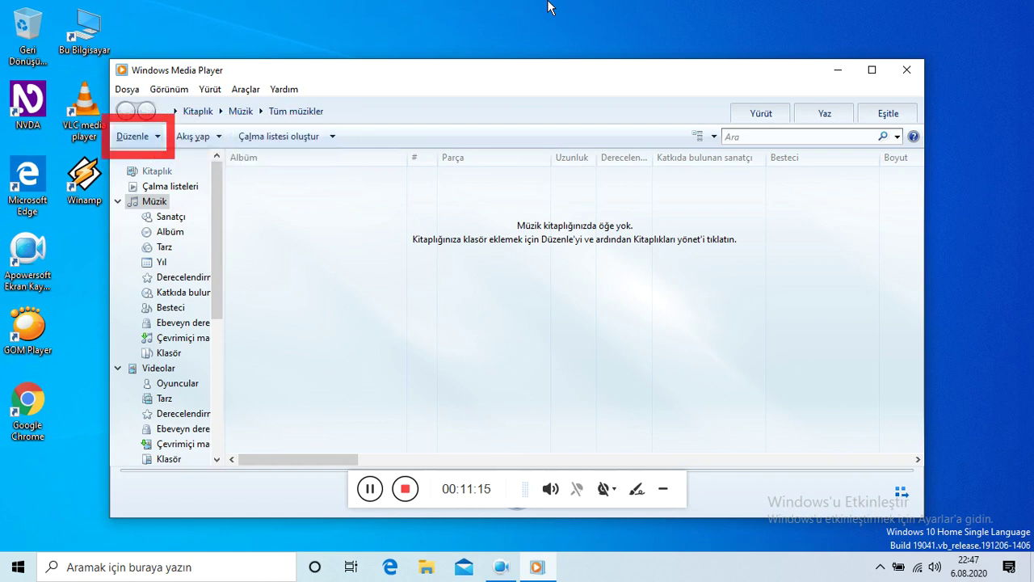
key("Return")
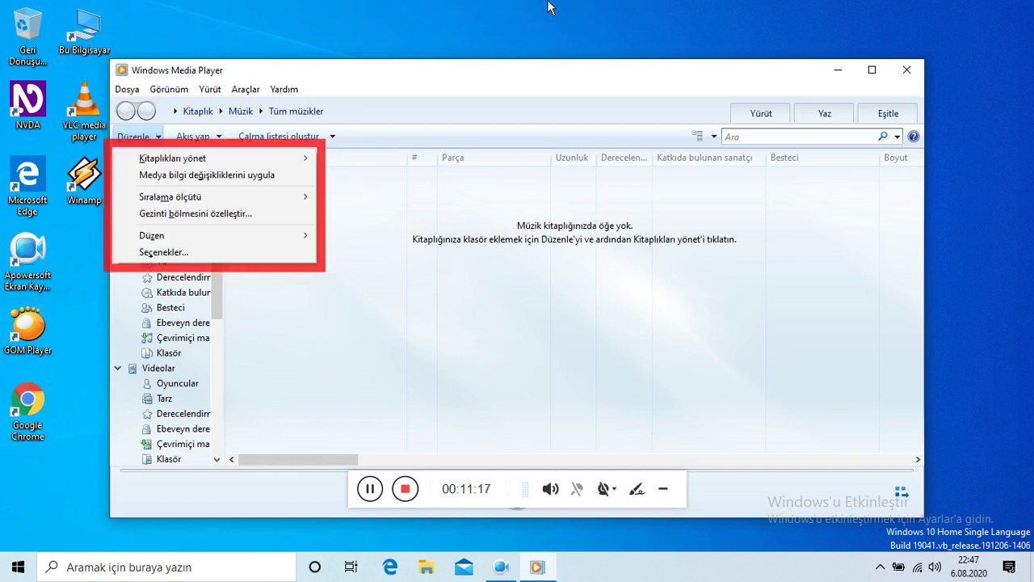
key("Up")
key("Escape")
Examine the library window's controls, from view options and search through the navigation tree, Kitaplık path and Yaz.
key("Tab")
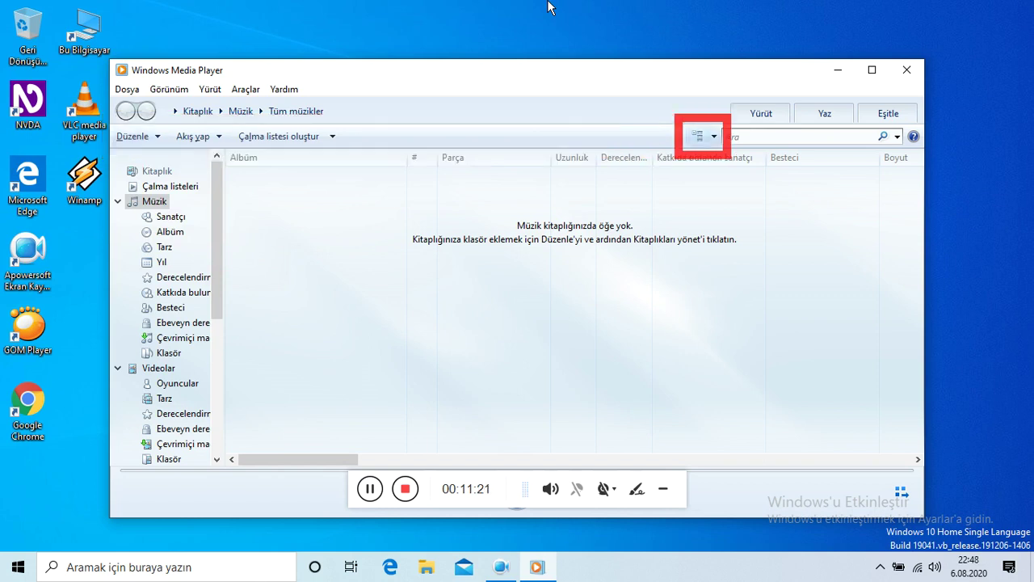
key("Tab")
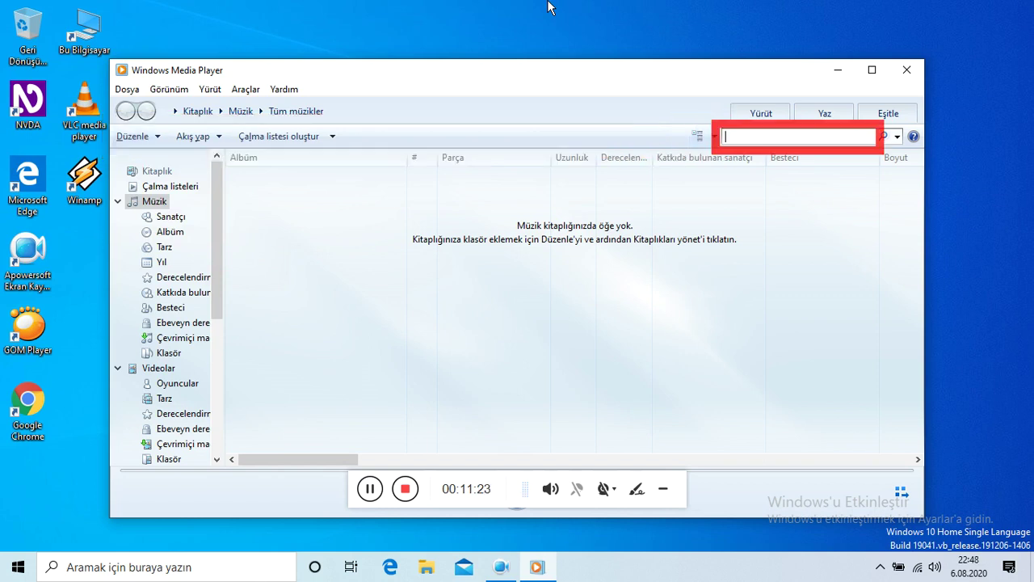
key("Tab")
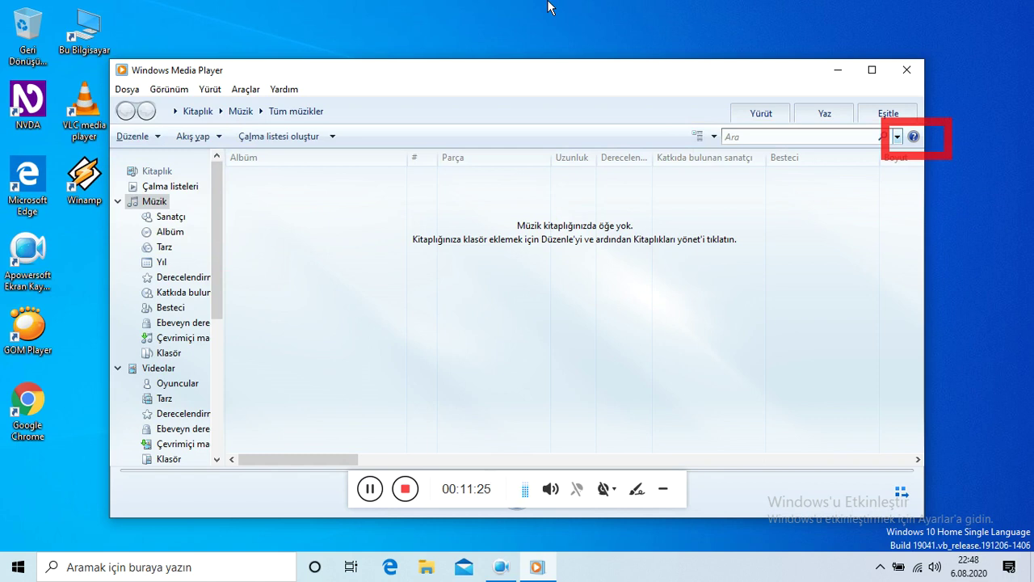
key("Tab")
key("Tab")
key("Tab")
key("Tab")
key("Tab")
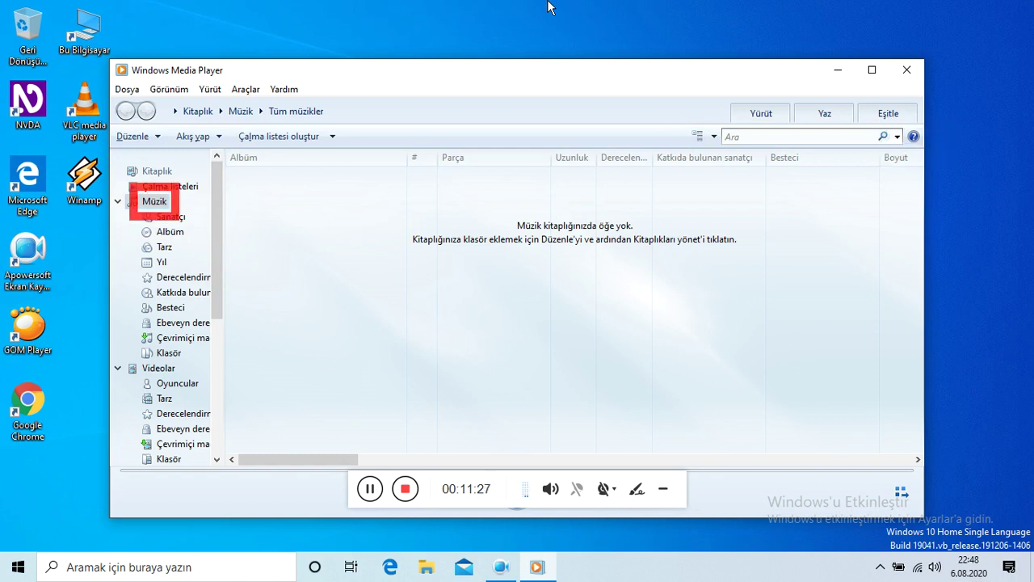
key("Tab")
key("Tab")
key("Tab")
key("Tab")
key("Tab")
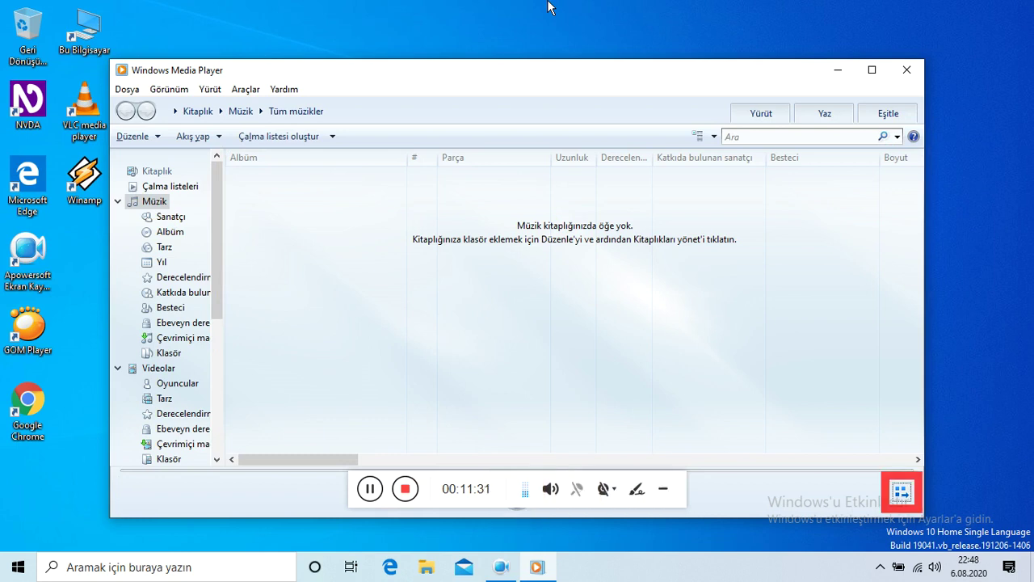
key("Tab")
key("Tab")
key("Tab")
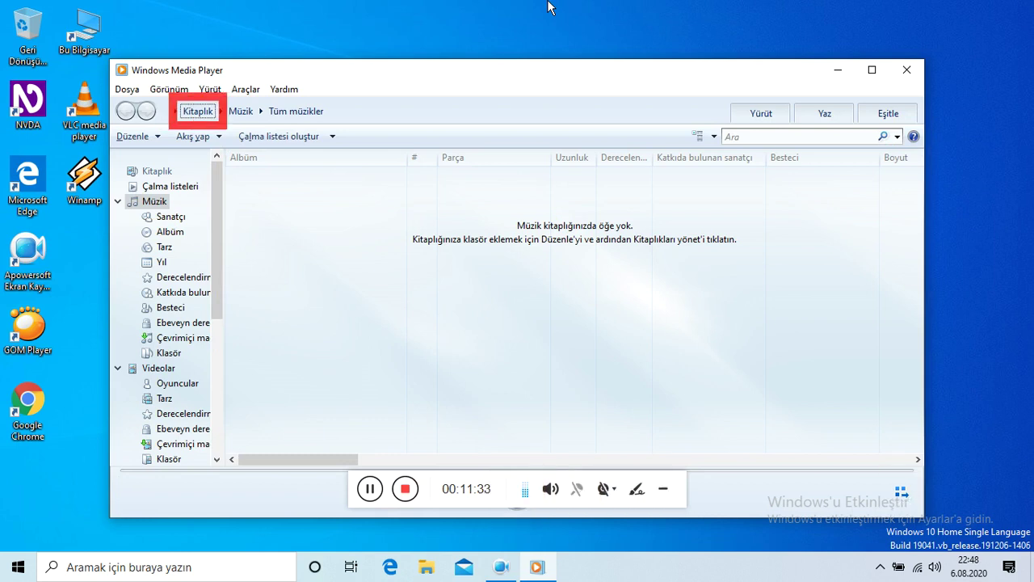
key("Tab")
key("Tab")
key("Tab")
key("Tab")
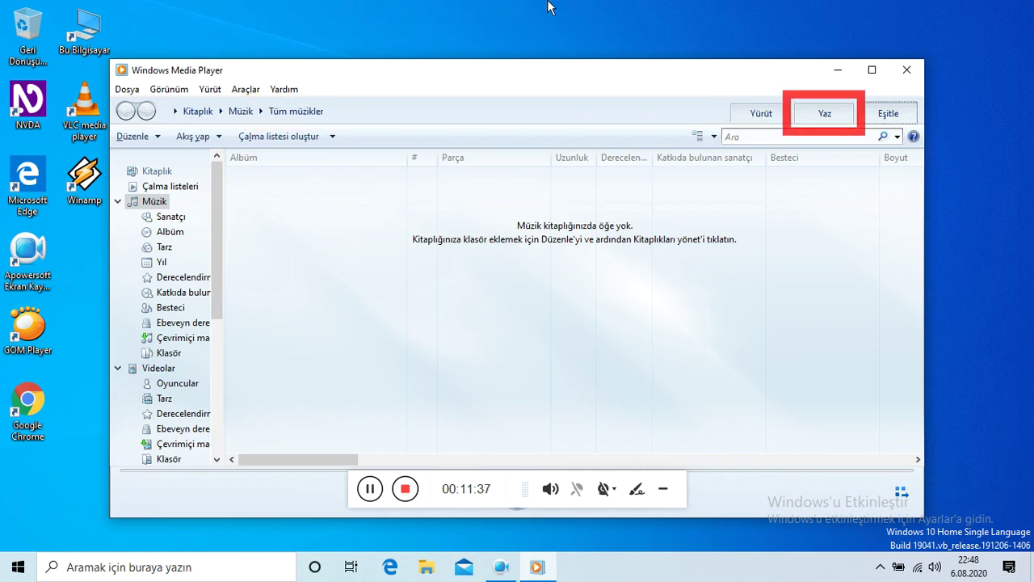
Switch the Tüm müzikler list to the next view layout.
key("Tab")
key("Tab")
key("Tab")
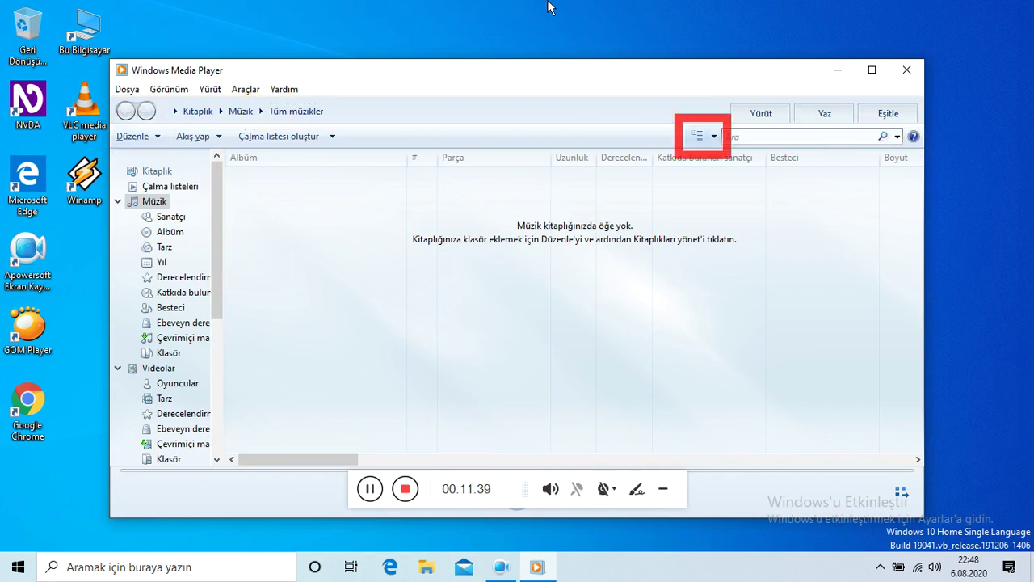
key("Return")
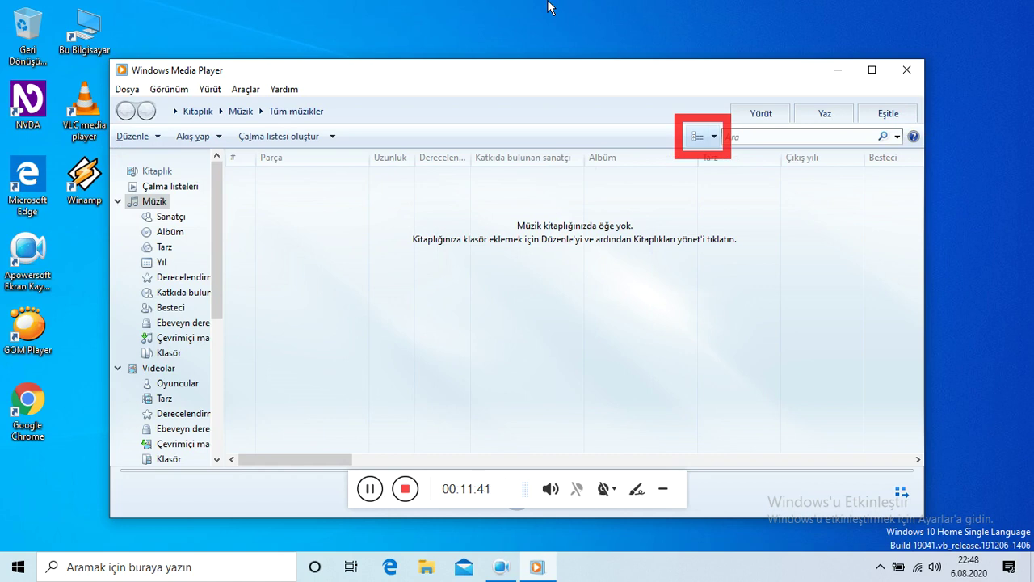
Check what the library's search options offer, without choosing any entry.
key("Tab")
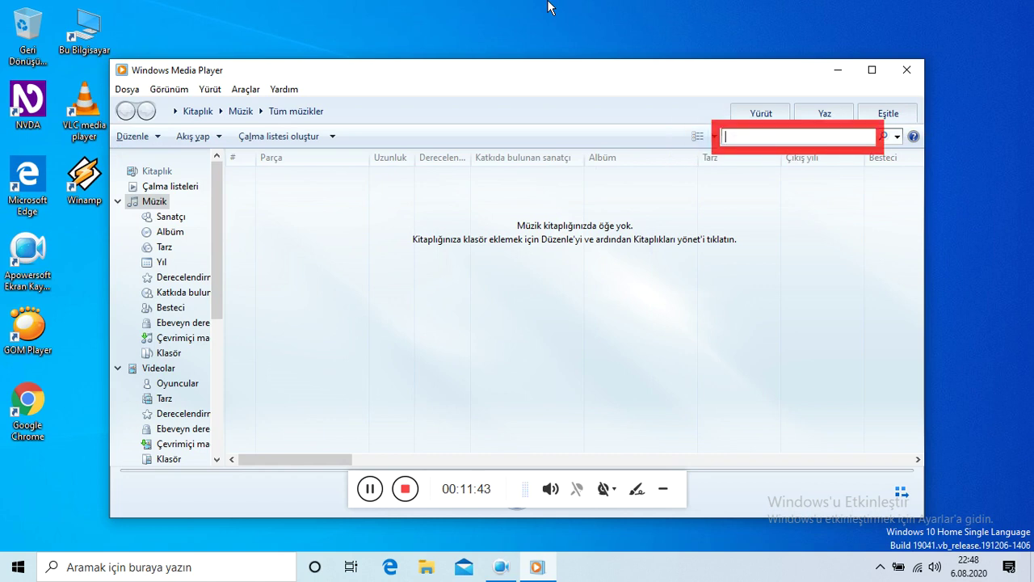
key("Tab")
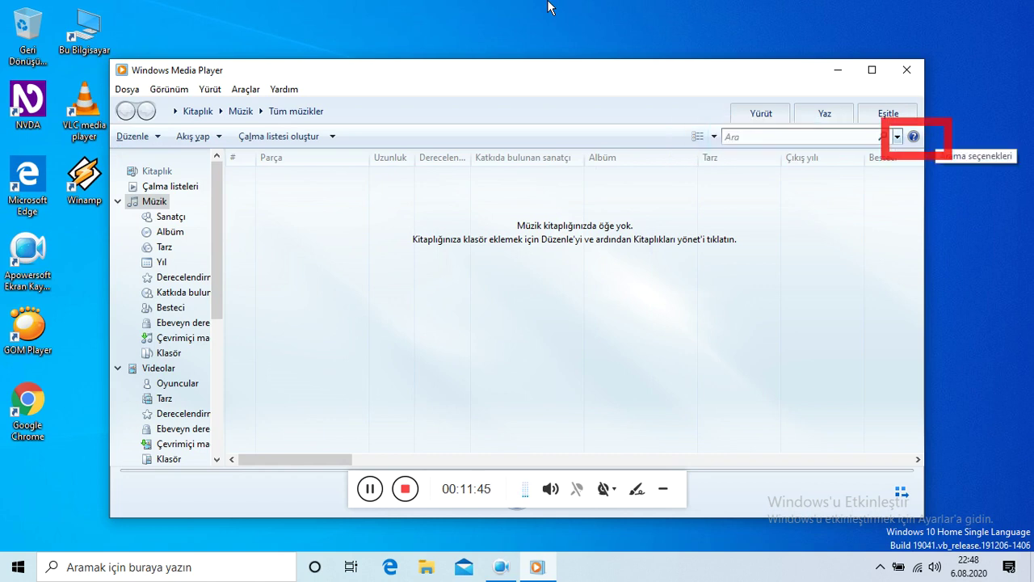
key("Return")
key("Down")
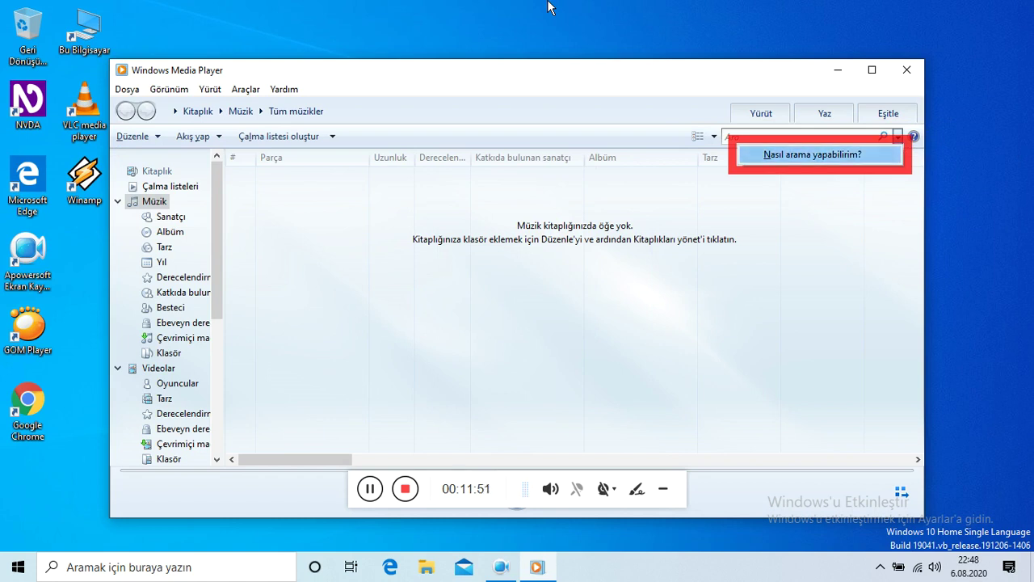
key("Escape")
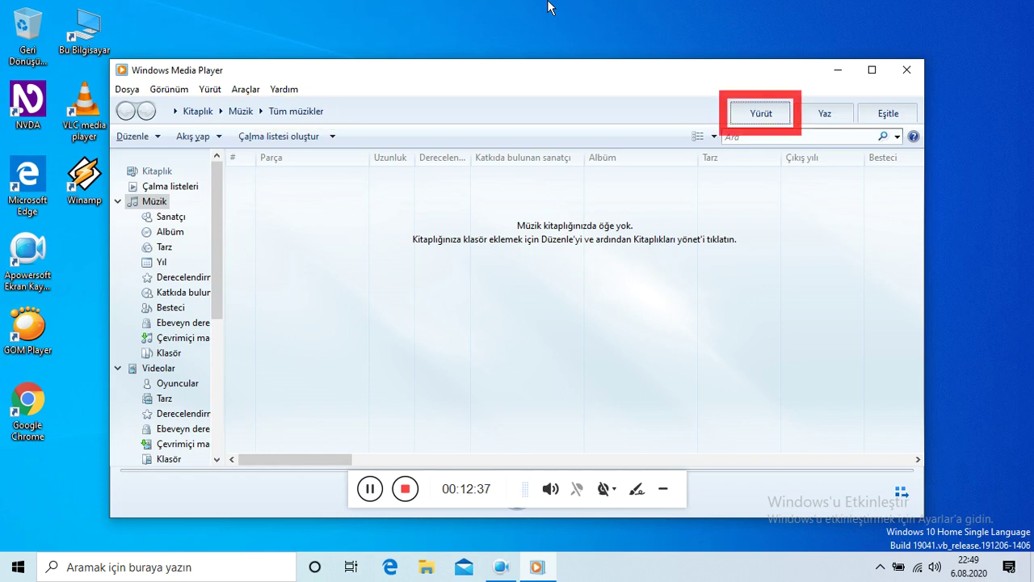
Close the media player.
key("alt+F4")
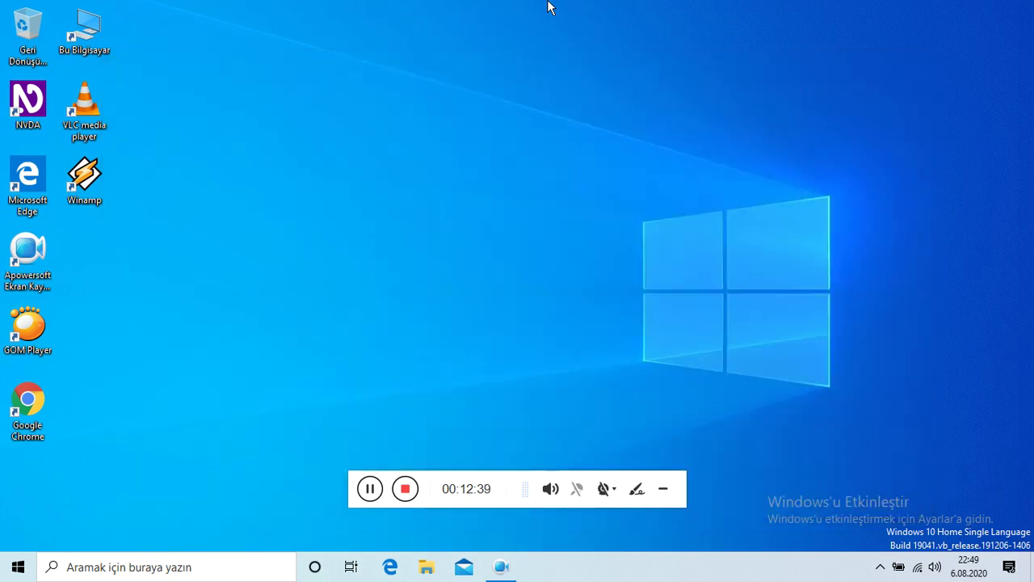